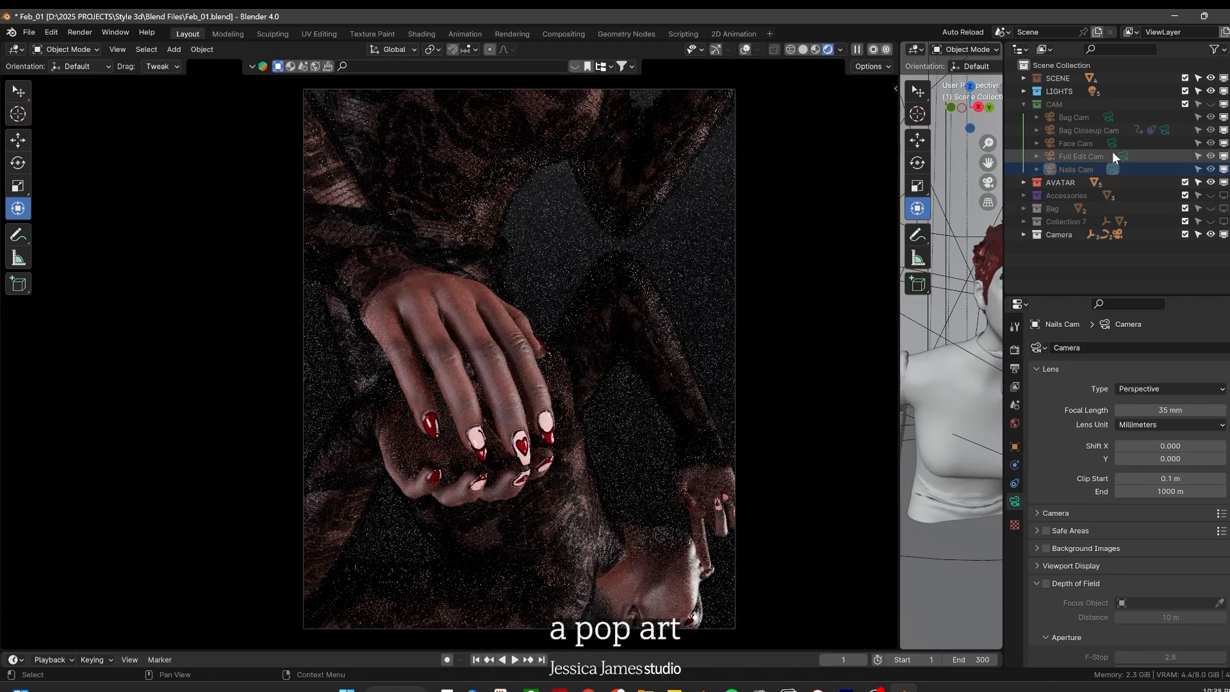
# View the rendered scene through the Full Edit Cam and the Face Cam
pyautogui.click(1117, 157)
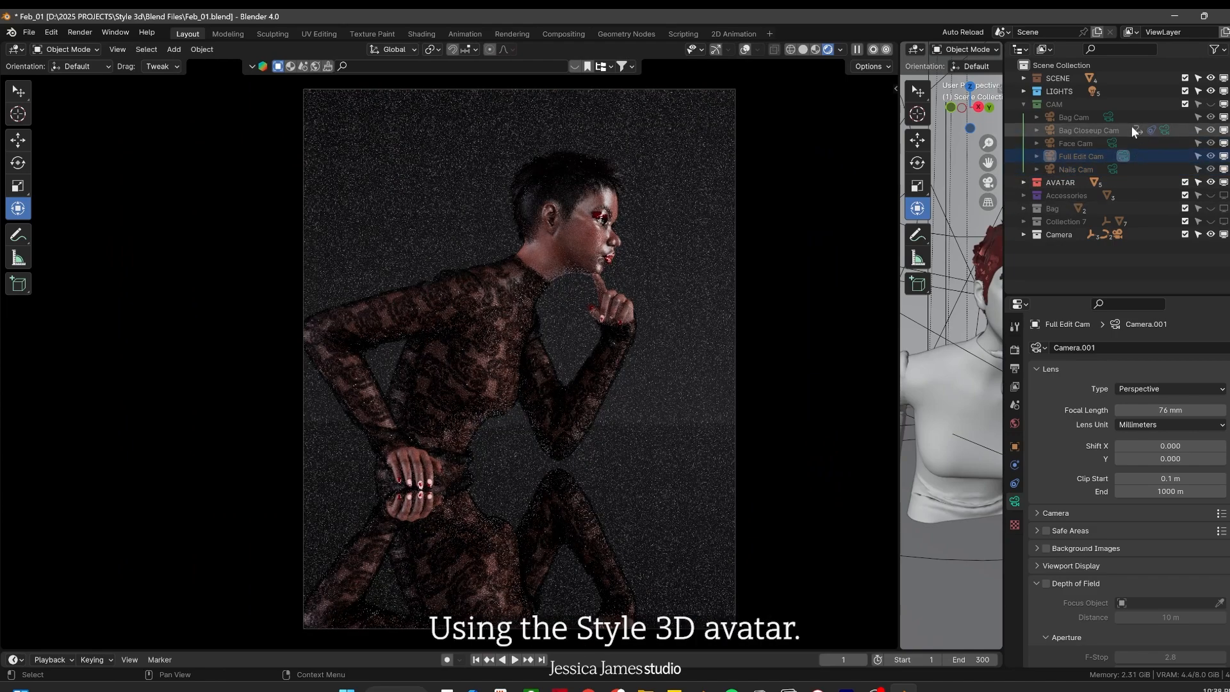
pyautogui.click(1109, 141)
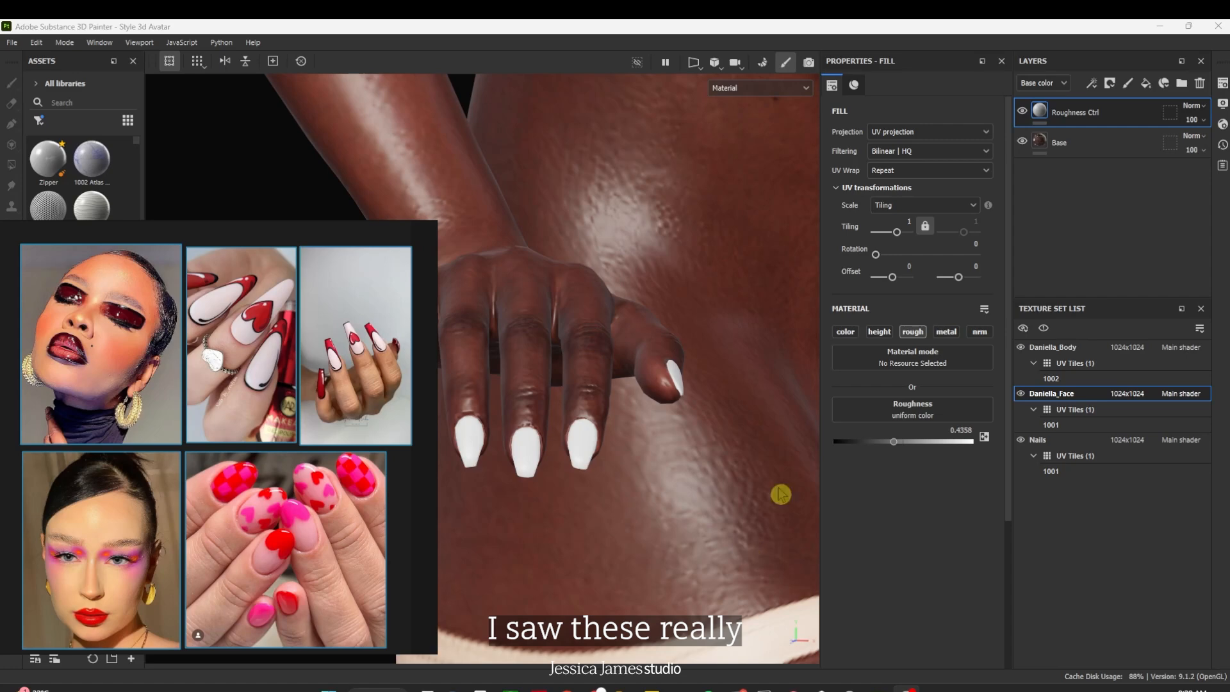
# In Substance 3D Painter, examine the whole avatar and the makeup and nail reference images on the board
pyautogui.scroll(-10, 631, 388)
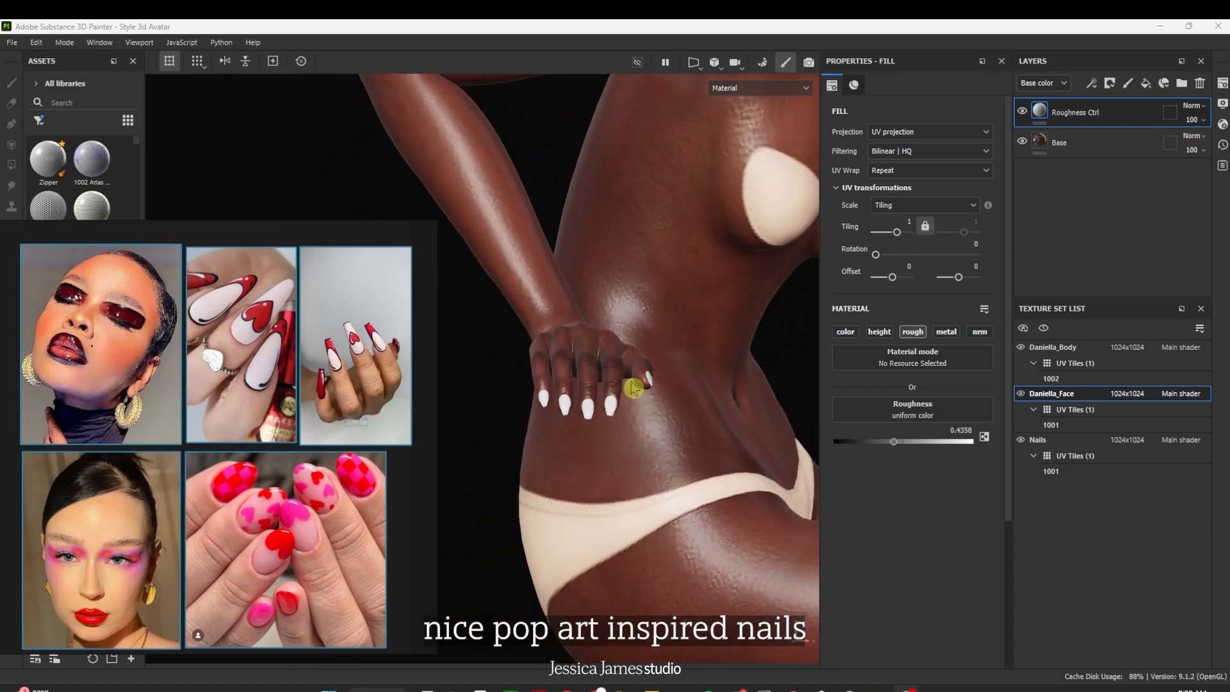
pyautogui.scroll(-2, 633, 391)
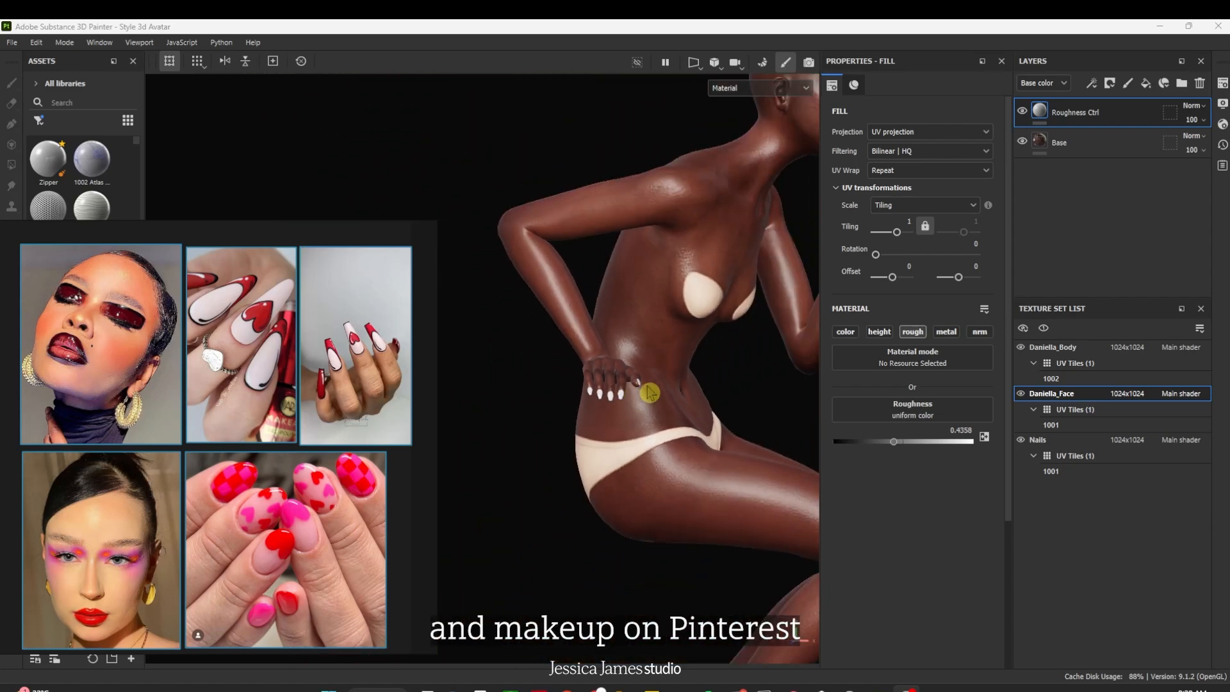
pyautogui.scroll(-5, 705, 362)
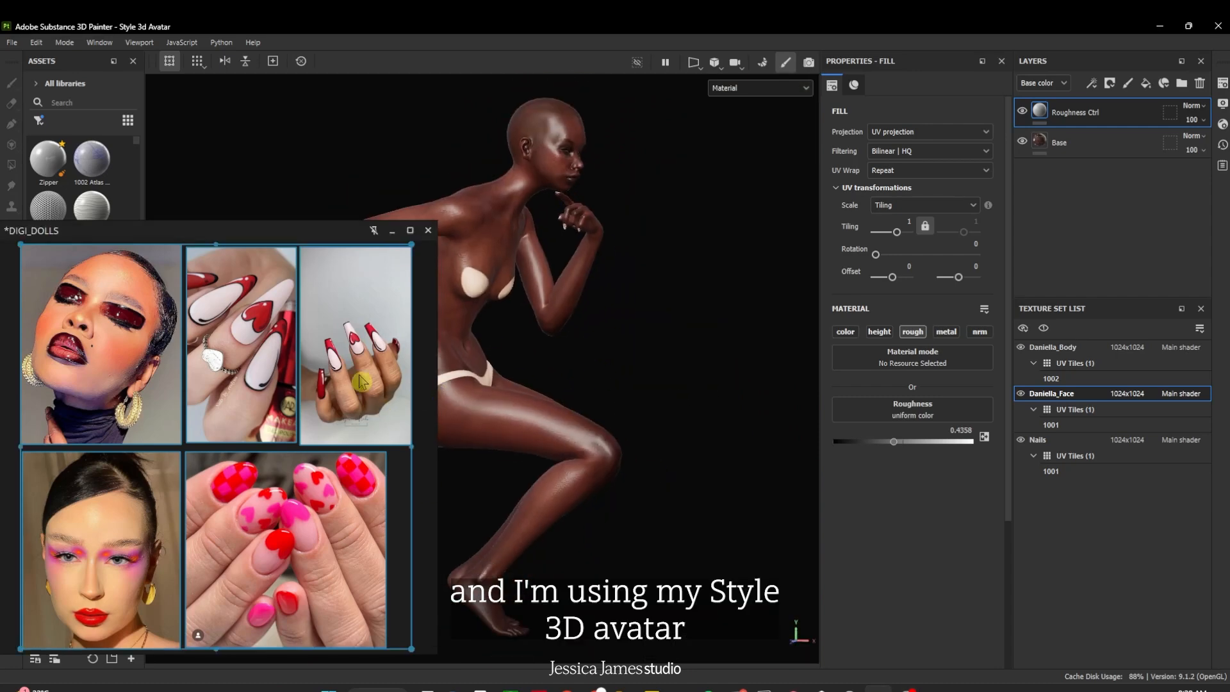
pyautogui.click(152, 351)
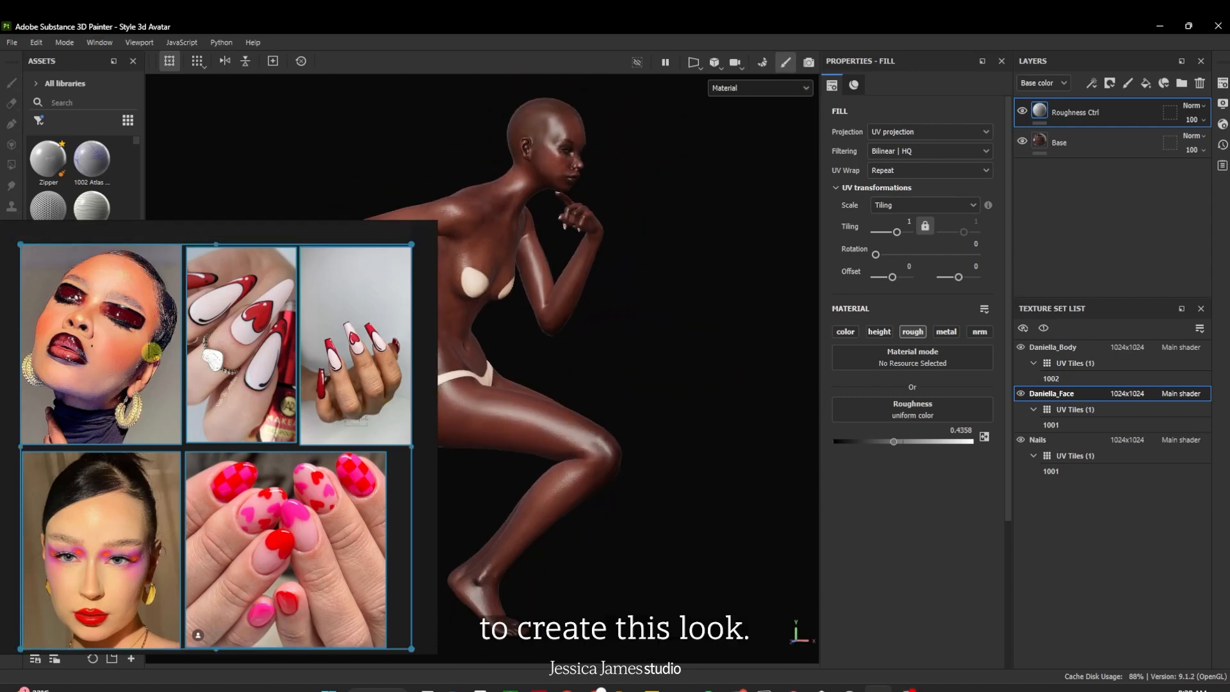
pyautogui.click(82, 346)
pyautogui.click(200, 311)
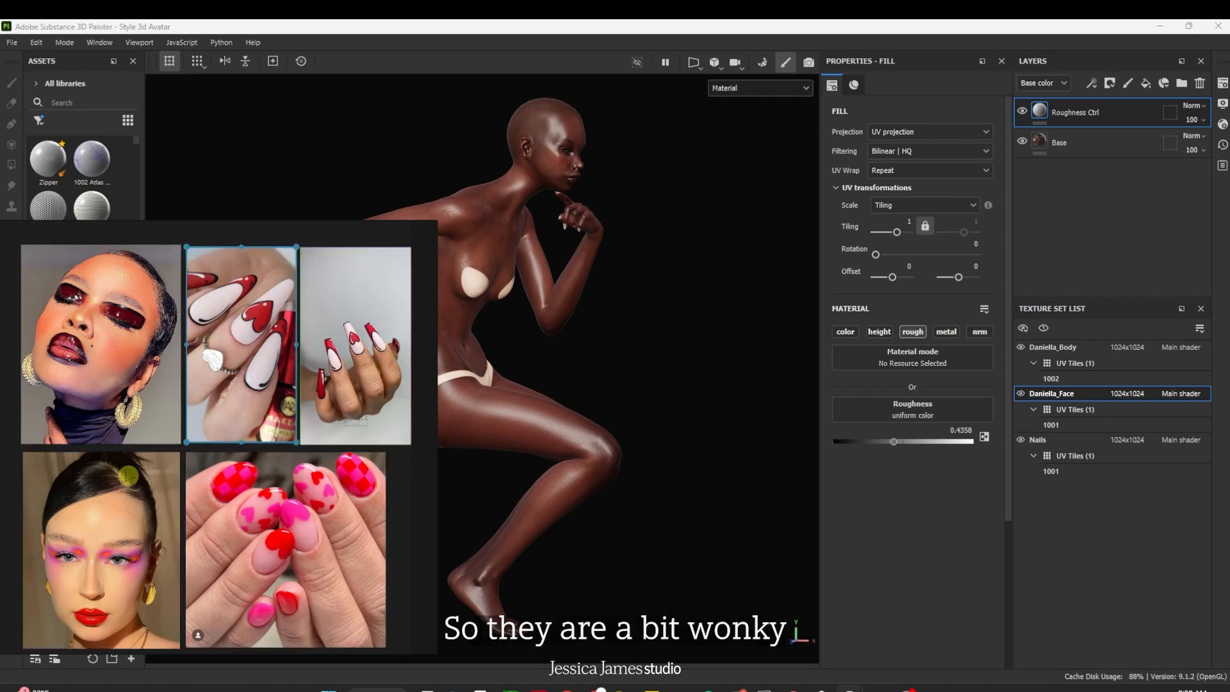
pyautogui.click(106, 514)
pyautogui.click(281, 533)
# Examine the avatar's default face up close from the front, including the eyes and lips
pyautogui.scroll(5, 562, 236)
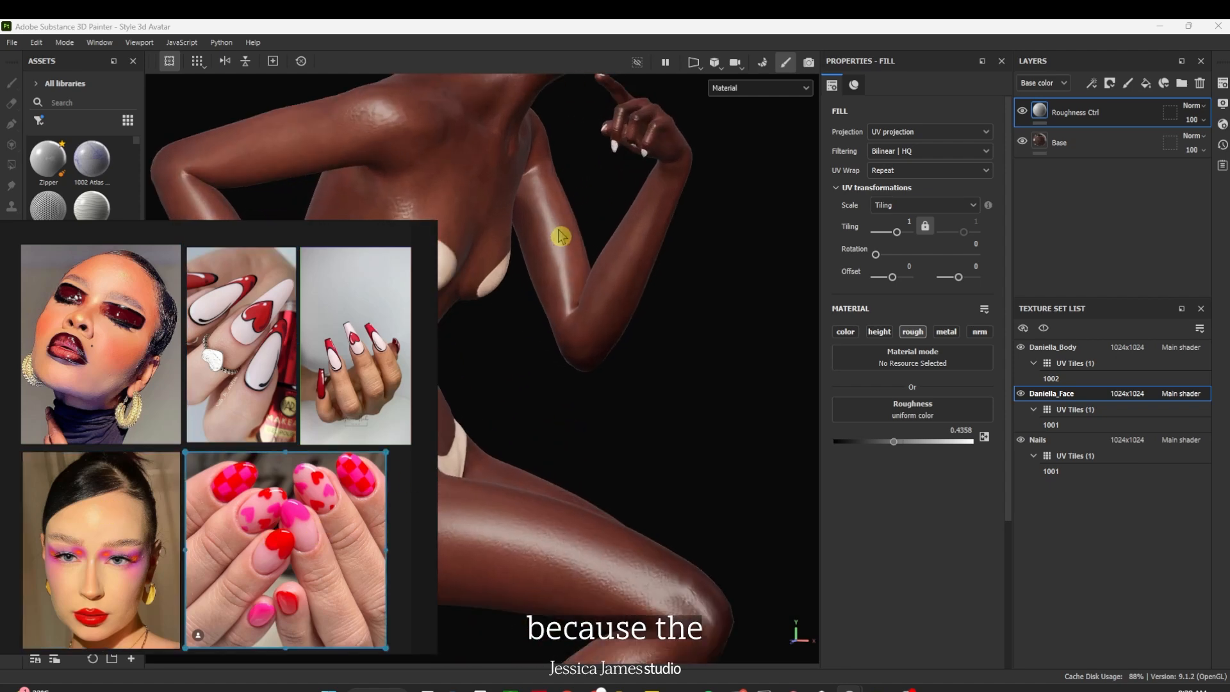
pyautogui.scroll(-5, 634, 393)
pyautogui.scroll(4, 659, 318)
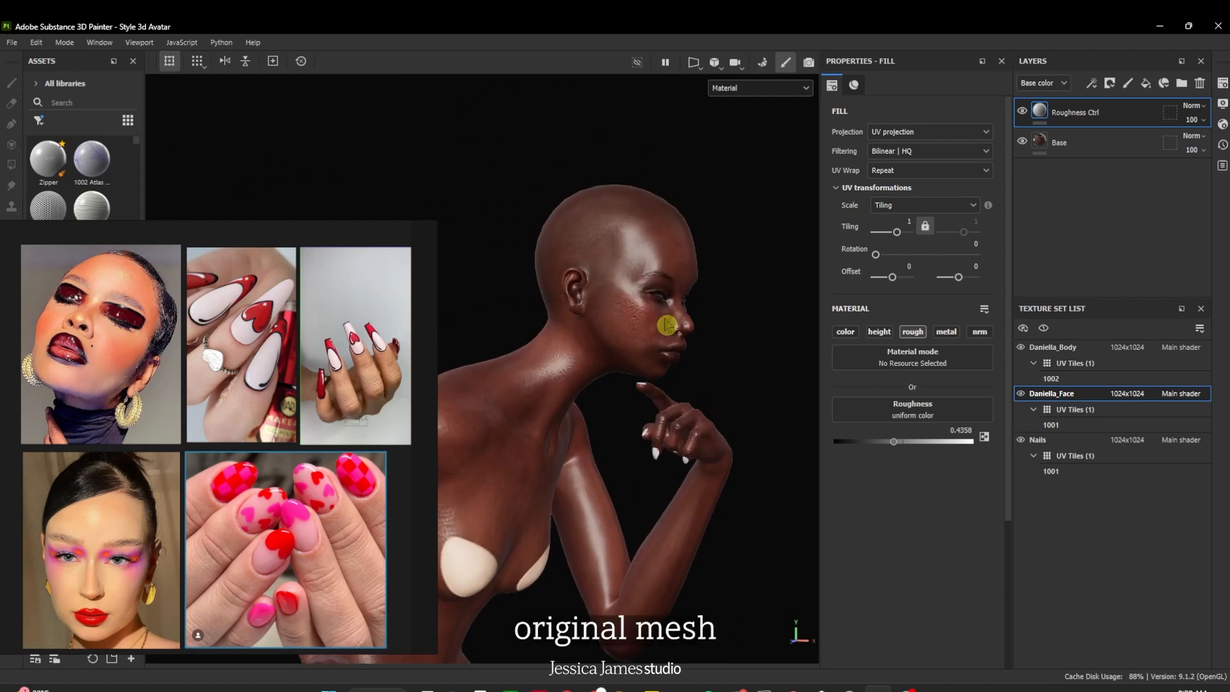
pyautogui.keyDown('alt'); pyautogui.moveTo(736, 401); pyautogui.dragTo(556, 364); pyautogui.keyUp('alt')
pyautogui.keyDown('alt'); pyautogui.moveTo(690, 354); pyautogui.dragTo(587, 403, button='middle'); pyautogui.keyUp('alt')
pyautogui.scroll(3, 599, 406)
pyautogui.scroll(3, 615, 436)
pyautogui.keyDown('alt'); pyautogui.moveTo(610, 408); pyautogui.dragTo(687, 465); pyautogui.keyUp('alt')
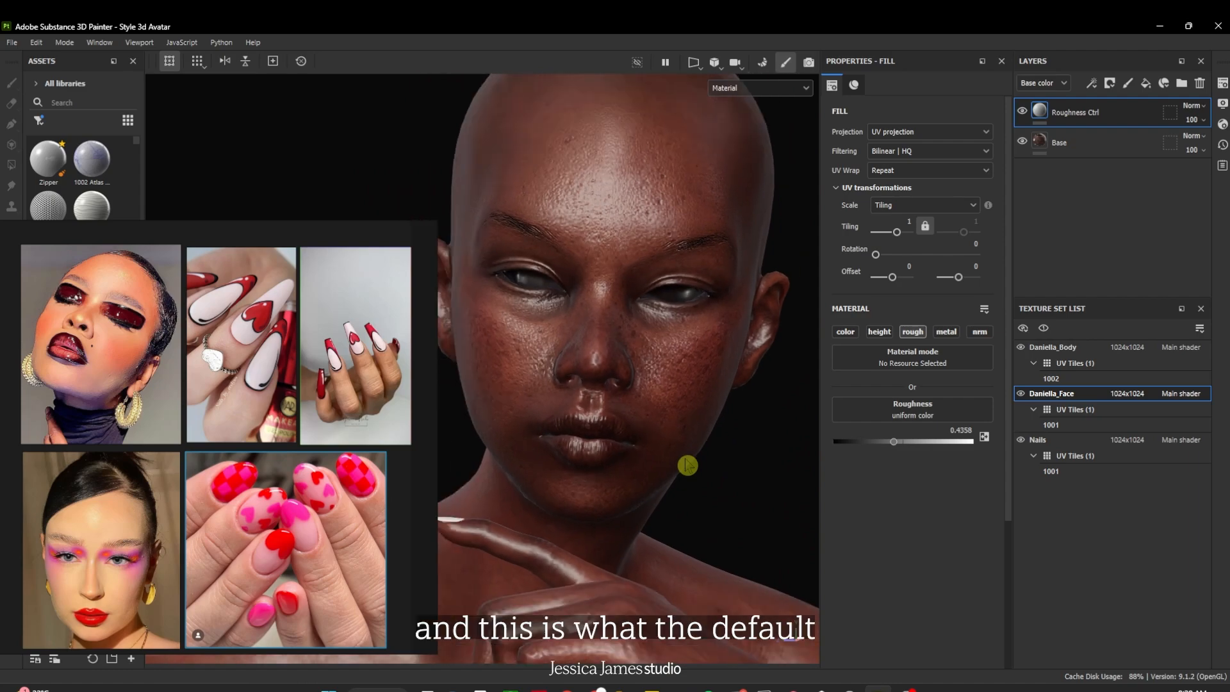
pyautogui.moveTo(707, 492)
pyautogui.keyDown('shift'); pyautogui.mouseDown(button='right')
pyautogui.moveTo(763, 470)
pyautogui.moveTo(661, 472)
pyautogui.moveTo(706, 474)
pyautogui.mouseUp(button='right'); pyautogui.keyUp('shift')
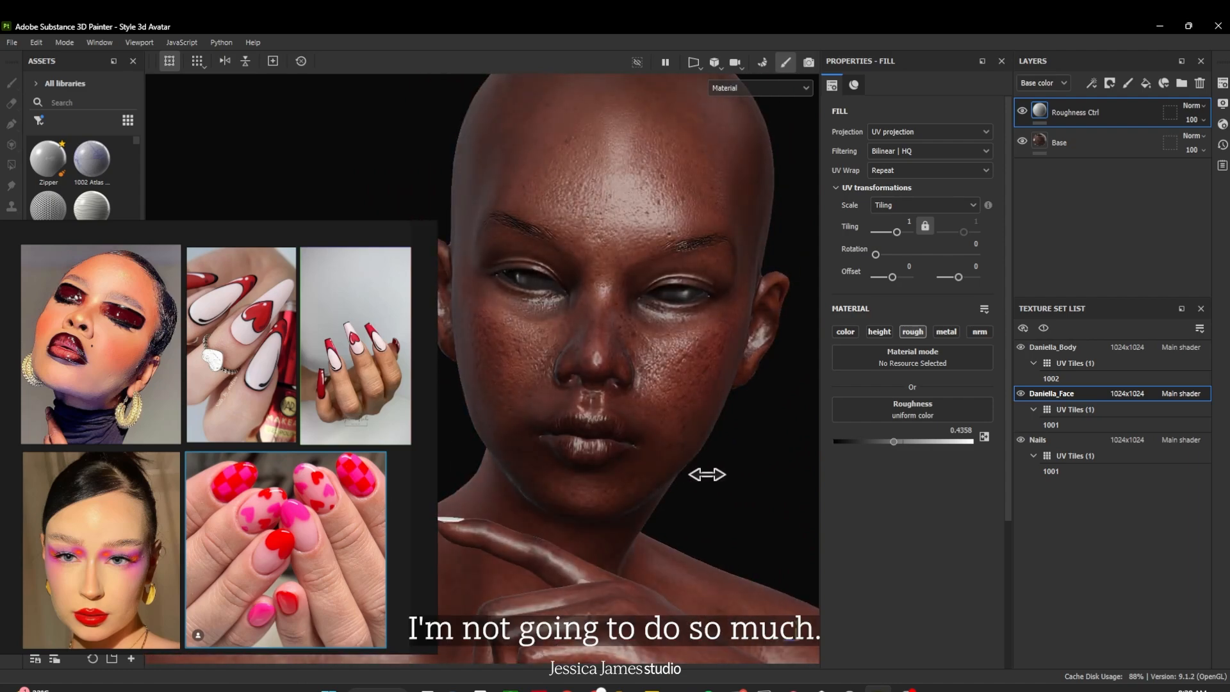
pyautogui.keyDown('alt'); pyautogui.moveTo(707, 475); pyautogui.dragTo(701, 460); pyautogui.keyUp('alt')
pyautogui.keyDown('alt'); pyautogui.moveTo(702, 448); pyautogui.dragTo(727, 469, button='middle'); pyautogui.keyUp('alt')
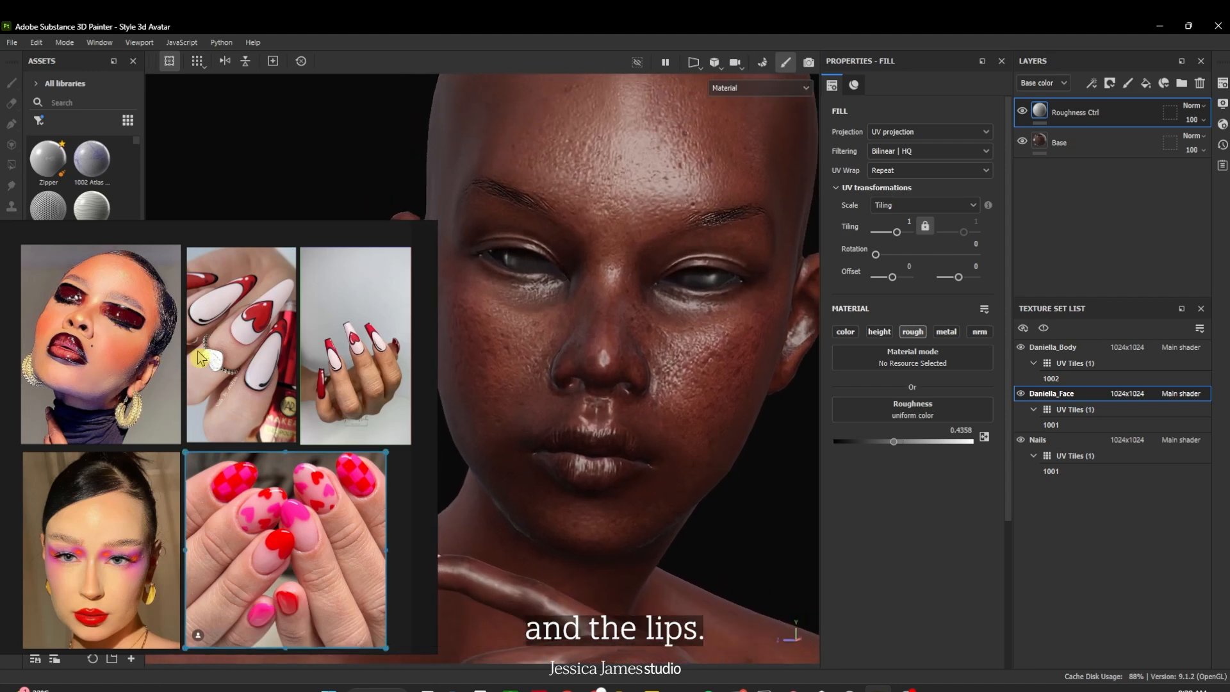
# Enlarge the glossy red eye makeup reference, fit the reference window around that portrait and place it beside the avatar's face
pyautogui.moveTo(198, 353); pyautogui.dragTo(211, 436, button='middle')
pyautogui.scroll(2, 222, 409)
pyautogui.scroll(4, 226, 410)
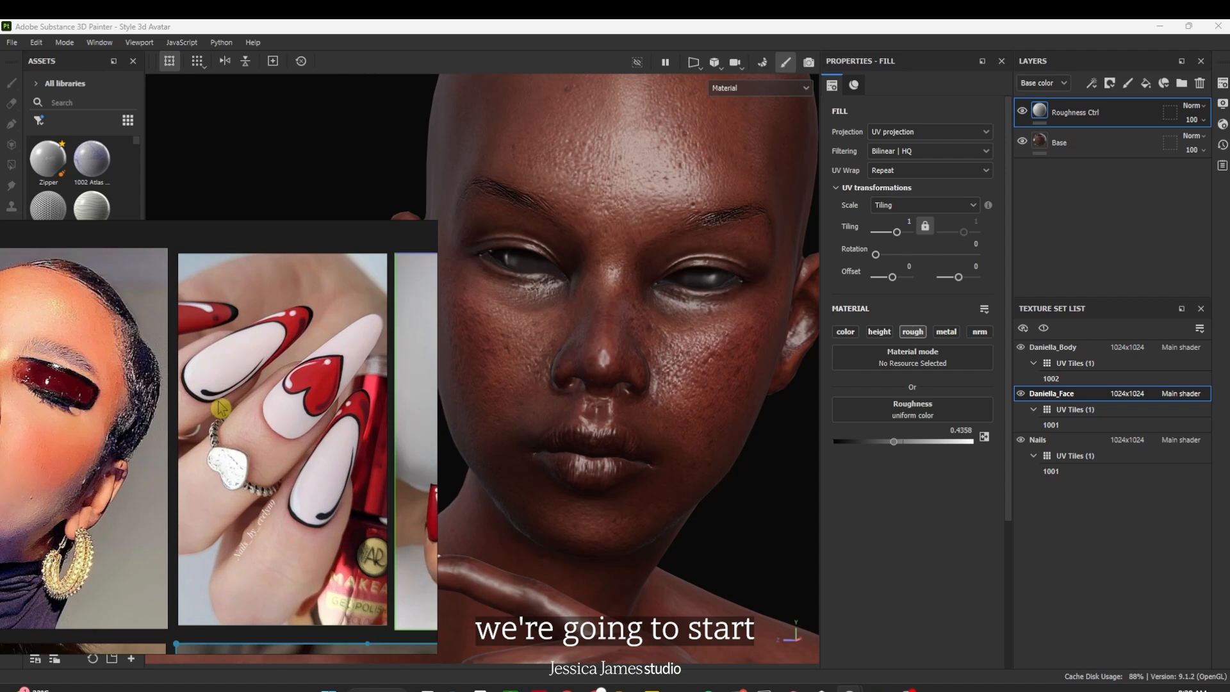
pyautogui.moveTo(212, 241)
pyautogui.moveTo(214, 232); pyautogui.dragTo(375, 213)
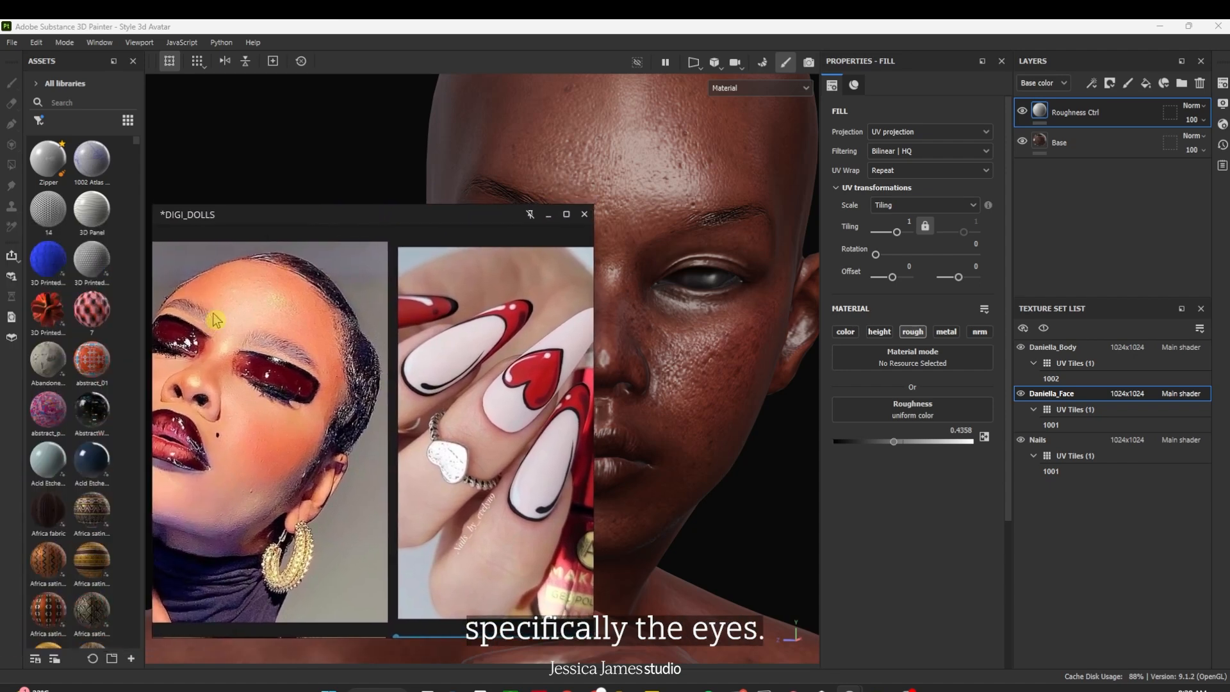
pyautogui.moveTo(154, 360); pyautogui.dragTo(109, 365)
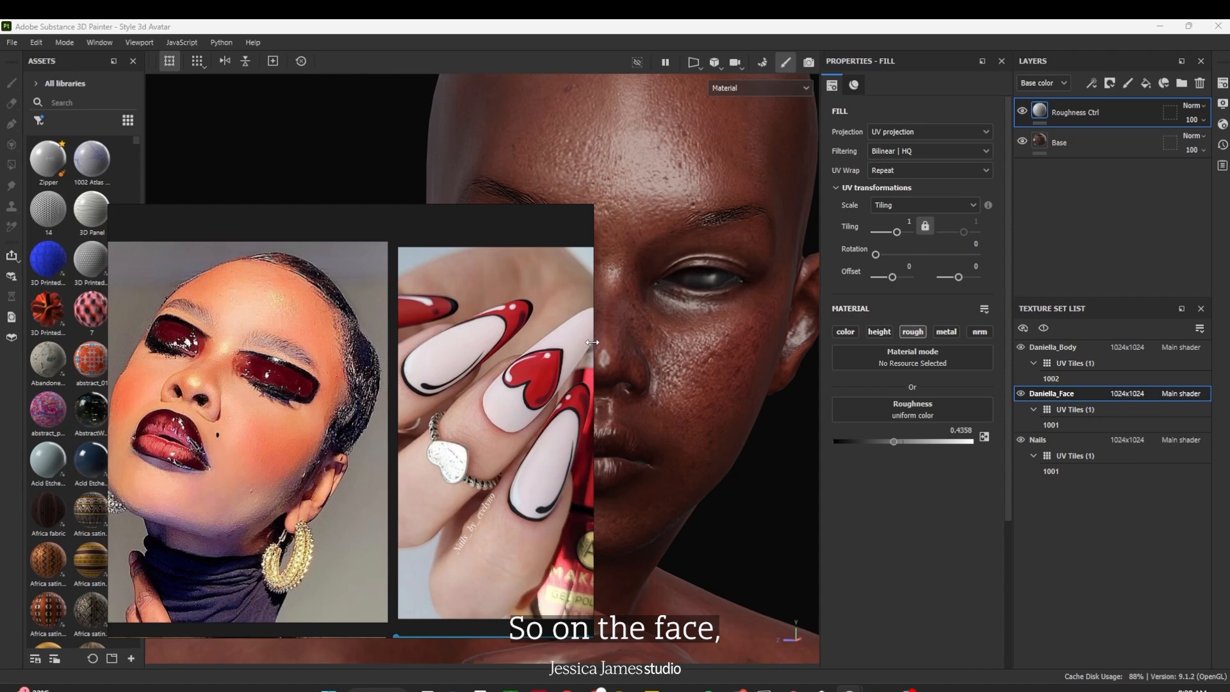
pyautogui.moveTo(592, 342); pyautogui.dragTo(386, 356)
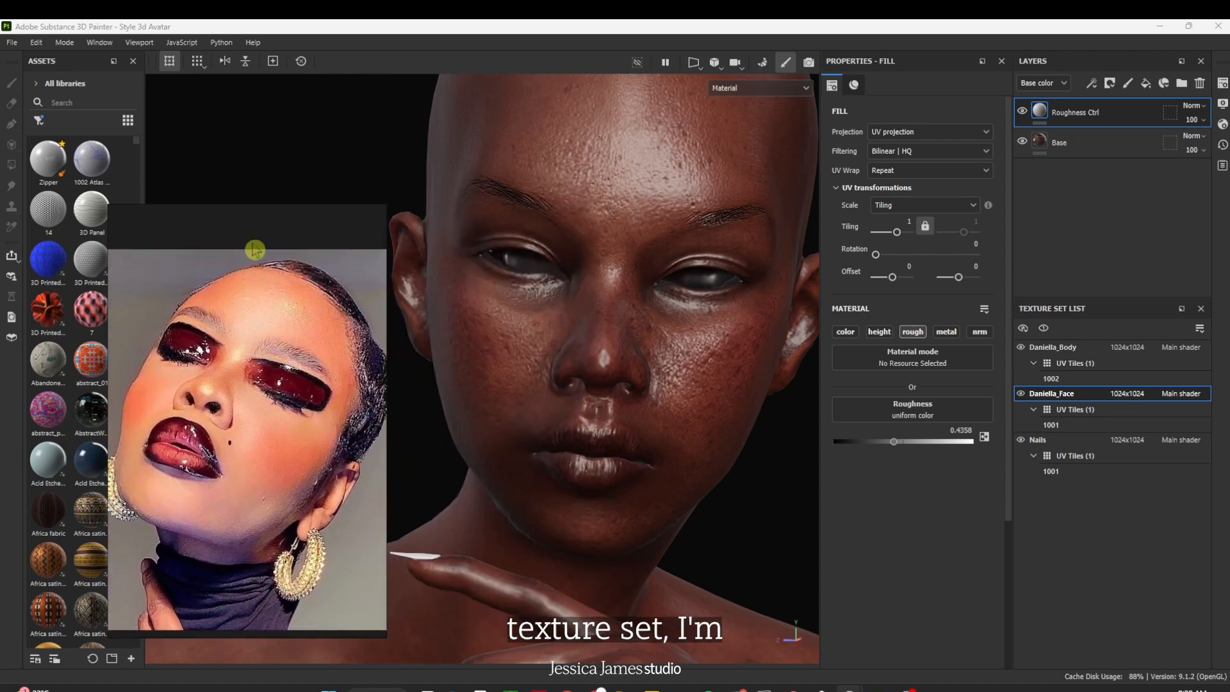
pyautogui.moveTo(263, 205); pyautogui.dragTo(266, 244)
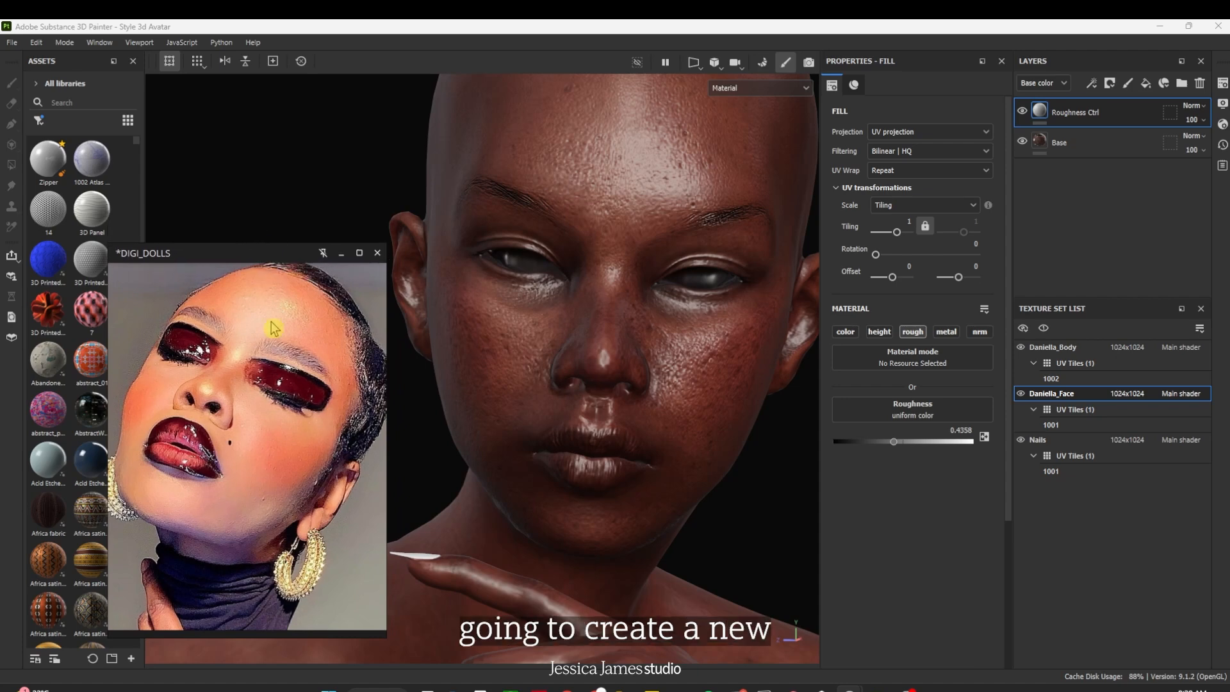
pyautogui.moveTo(288, 399); pyautogui.dragTo(204, 364, button='right')
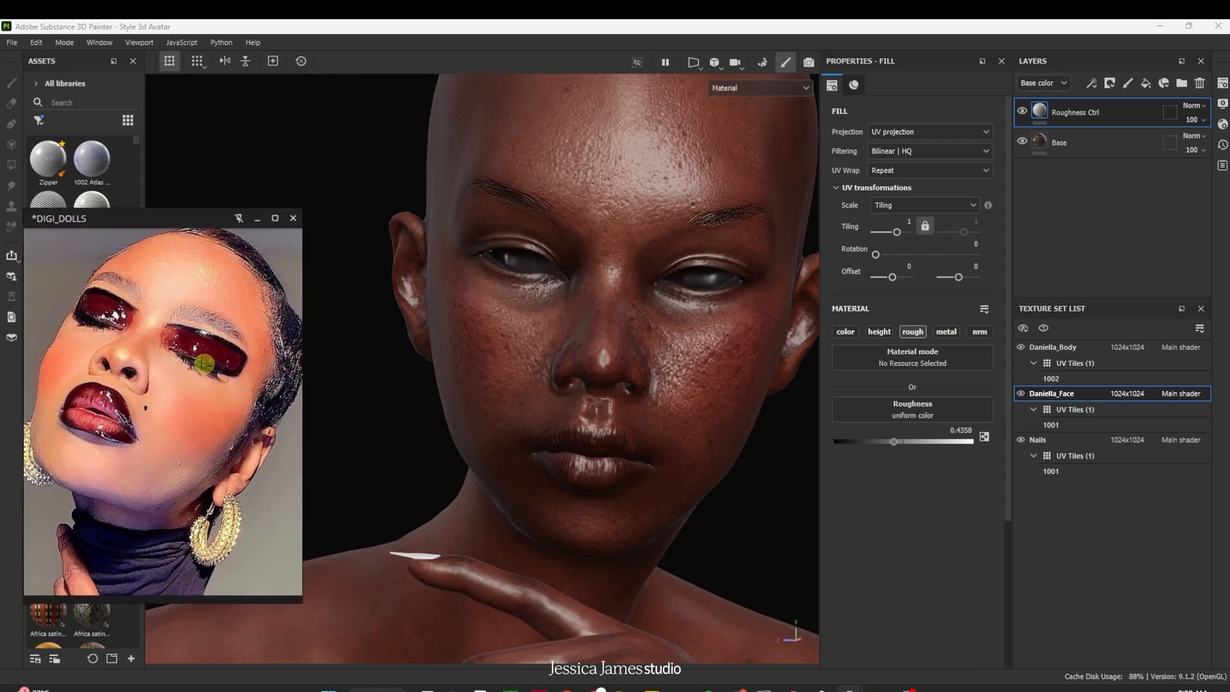
# Add a colour and roughness fill layer to Daniella_Face, using the dark red sampled from the reference's eye makeup and roughness 0
pyautogui.click(1146, 85)
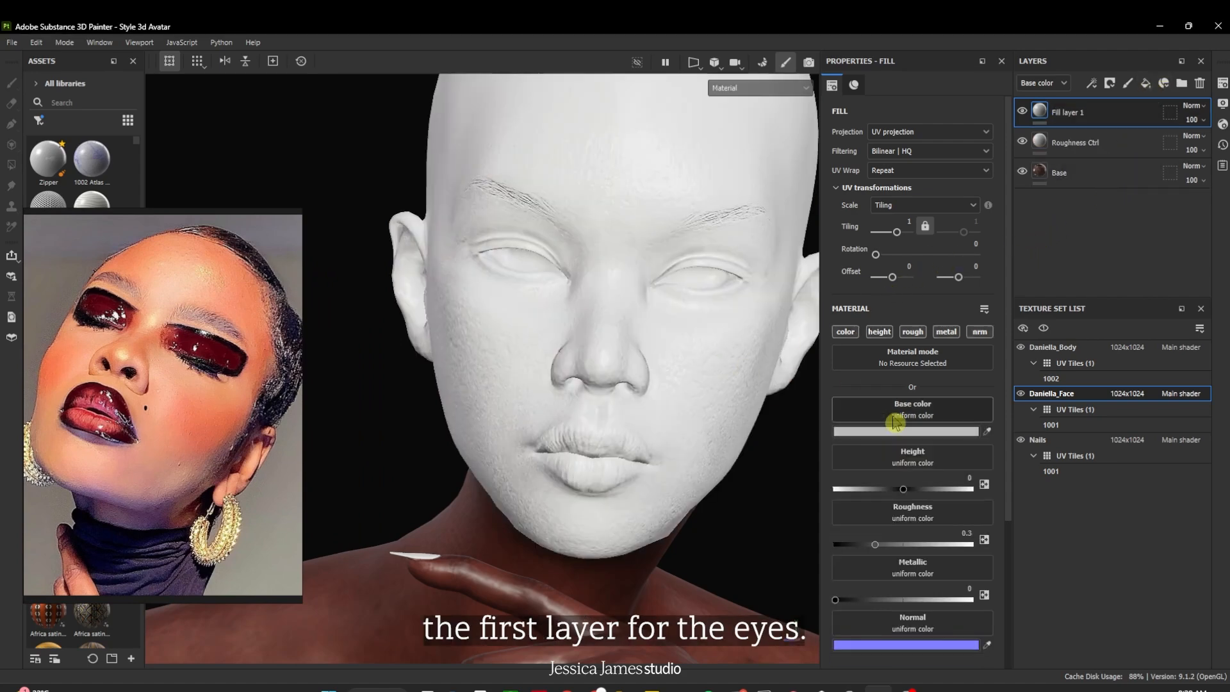
pyautogui.click(845, 331)
pyautogui.click(974, 433)
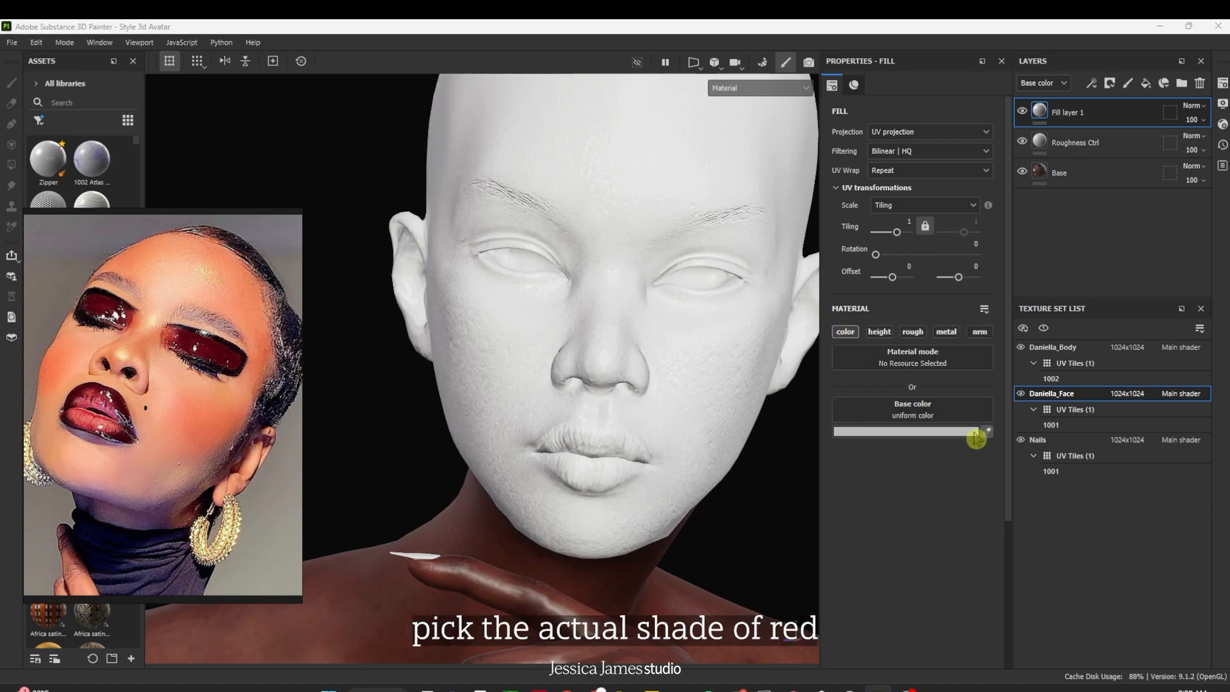
pyautogui.click(206, 340)
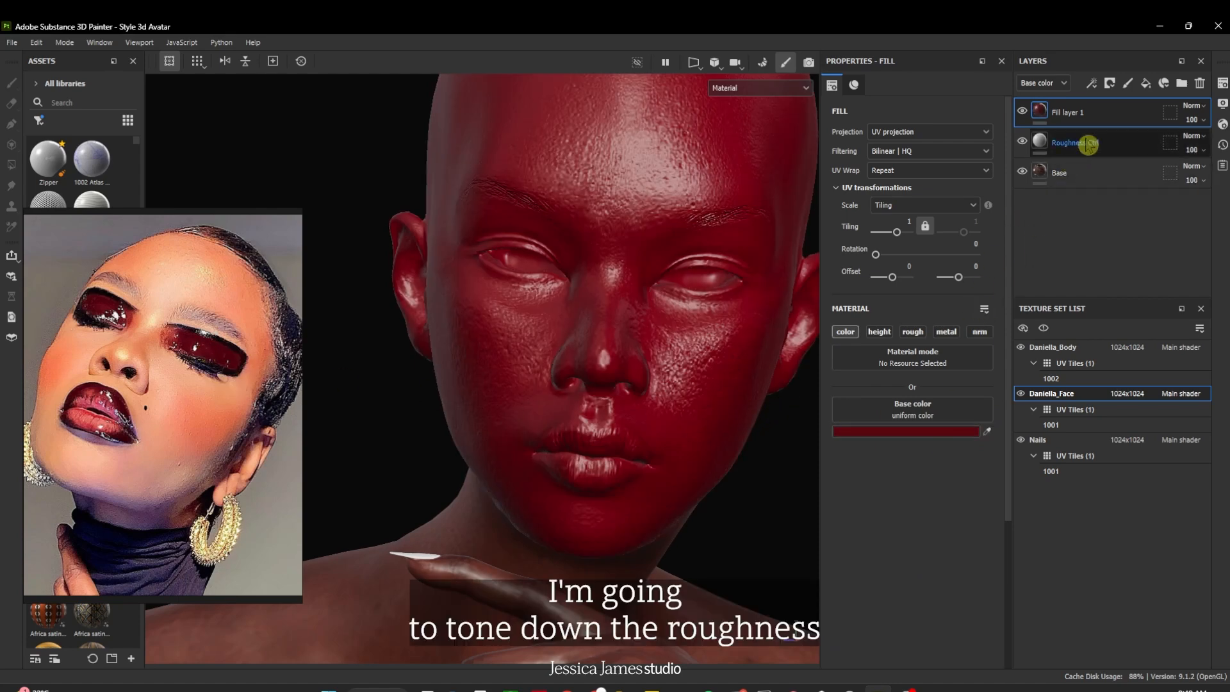
pyautogui.click(912, 331)
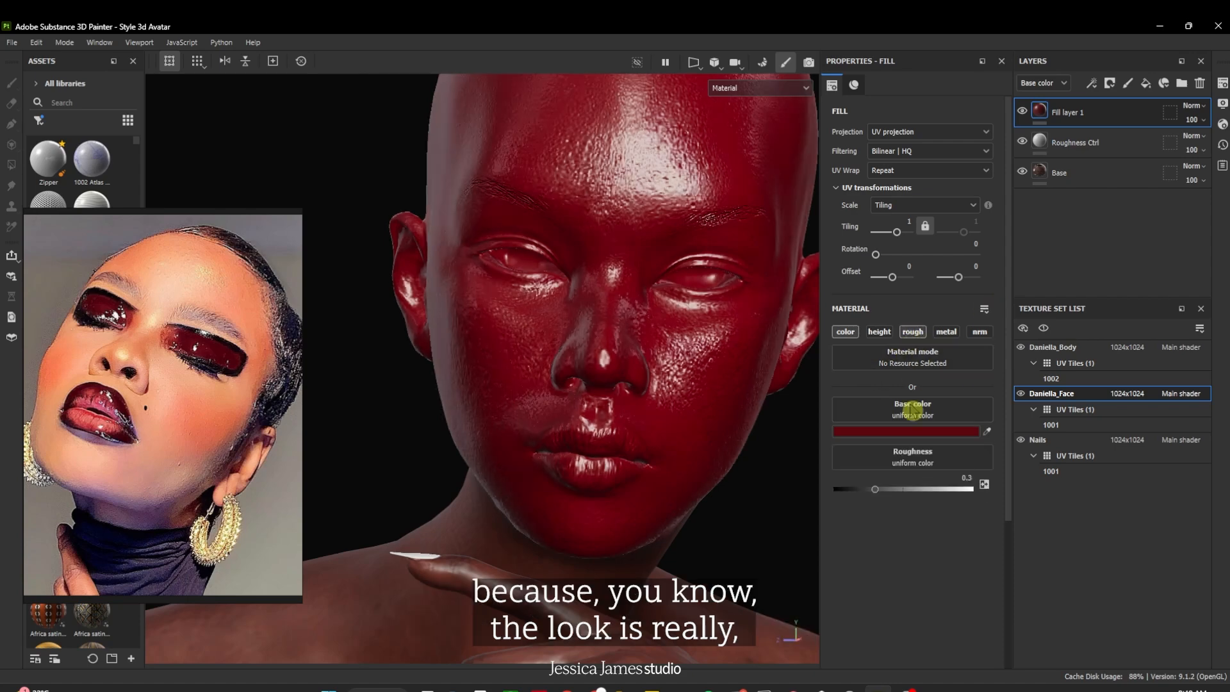
pyautogui.moveTo(875, 499); pyautogui.dragTo(806, 490)
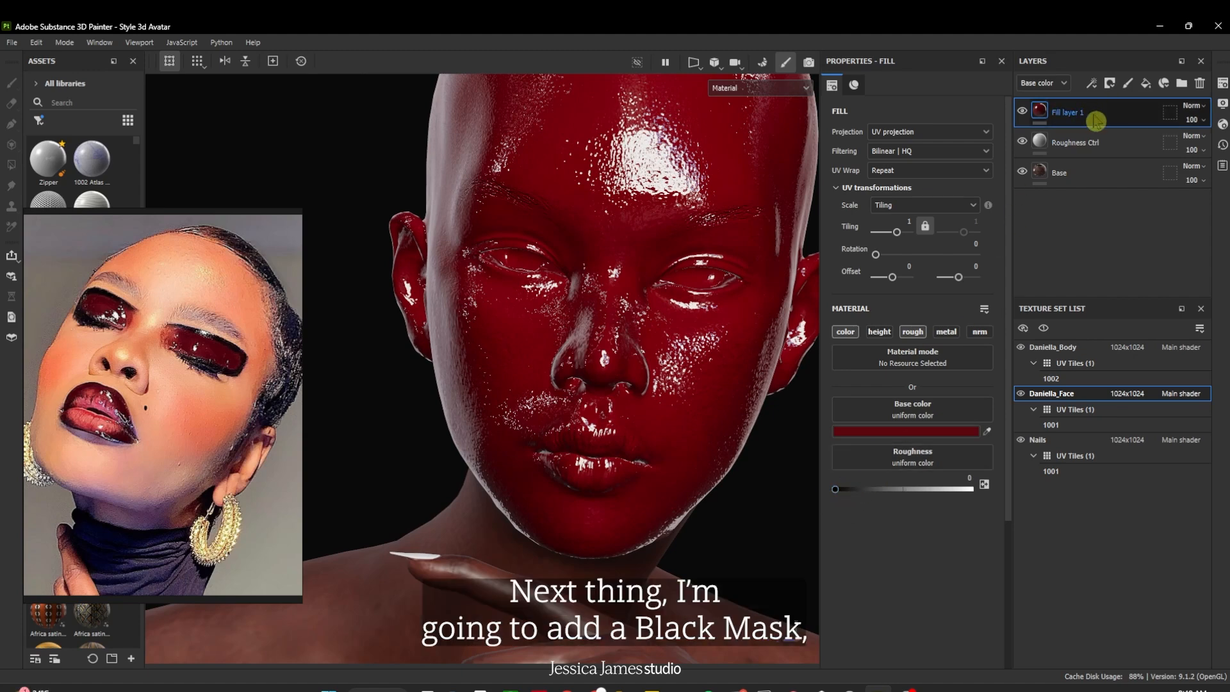
# Add a black mask with a paint effect to the red fill layer
pyautogui.click(1109, 83)
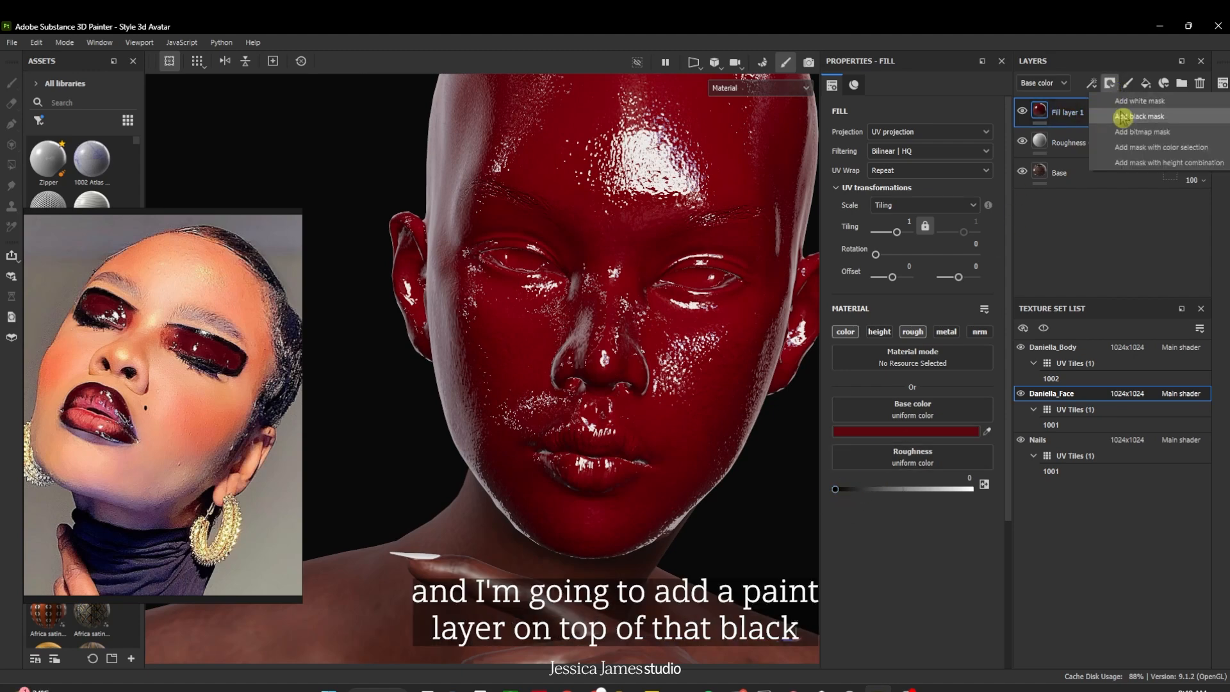
pyautogui.click(1116, 118)
pyautogui.click(1091, 82)
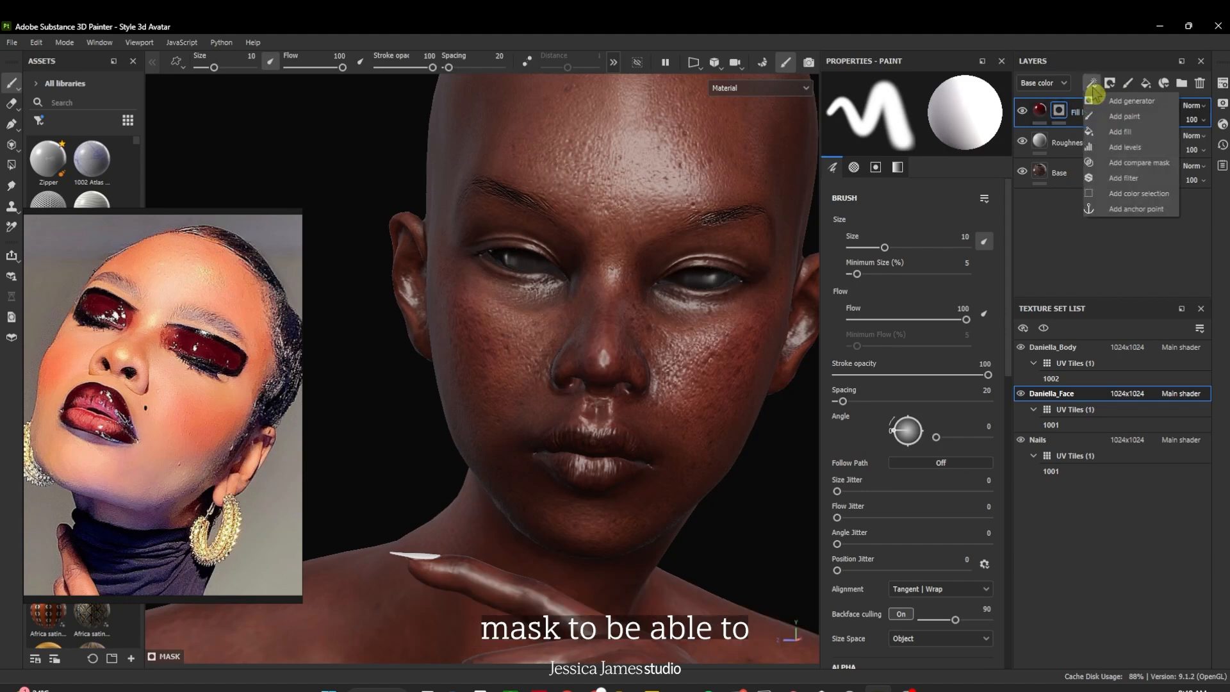
pyautogui.click(1124, 116)
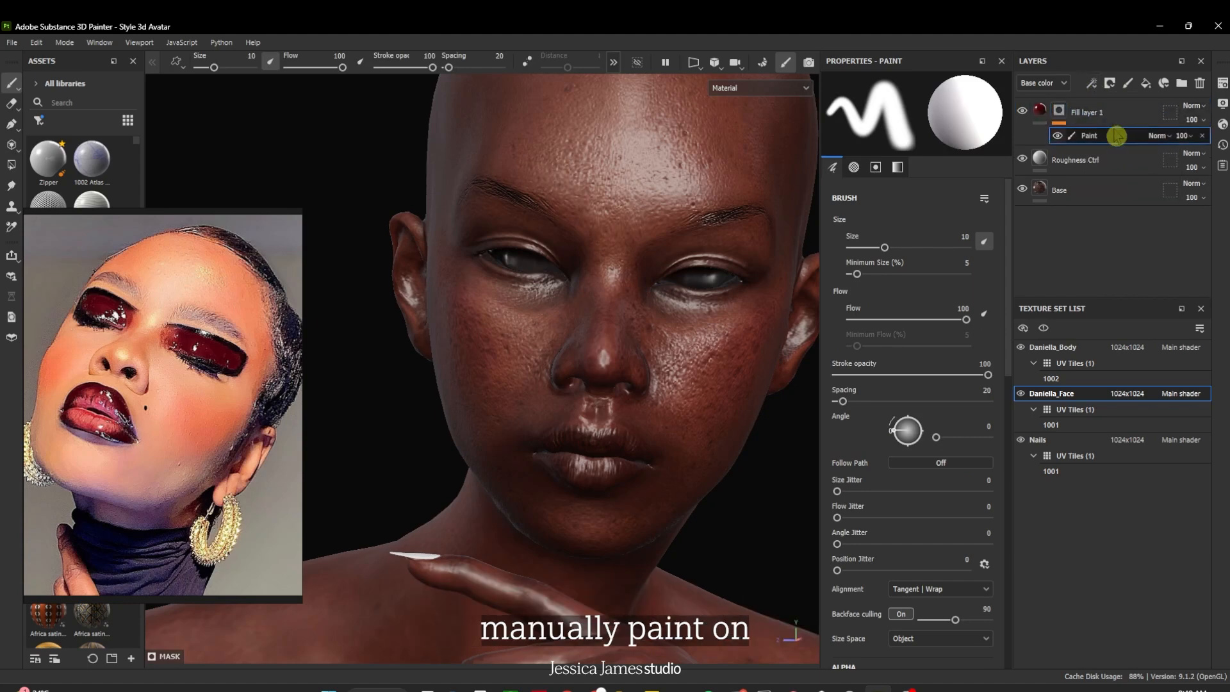
# Filter the assets to brushes and choose the Basic Soft brush for painting the mask around the eyes
pyautogui.keyDown('alt'); pyautogui.moveTo(709, 287); pyautogui.dragTo(676, 345, button='middle'); pyautogui.keyUp('alt')
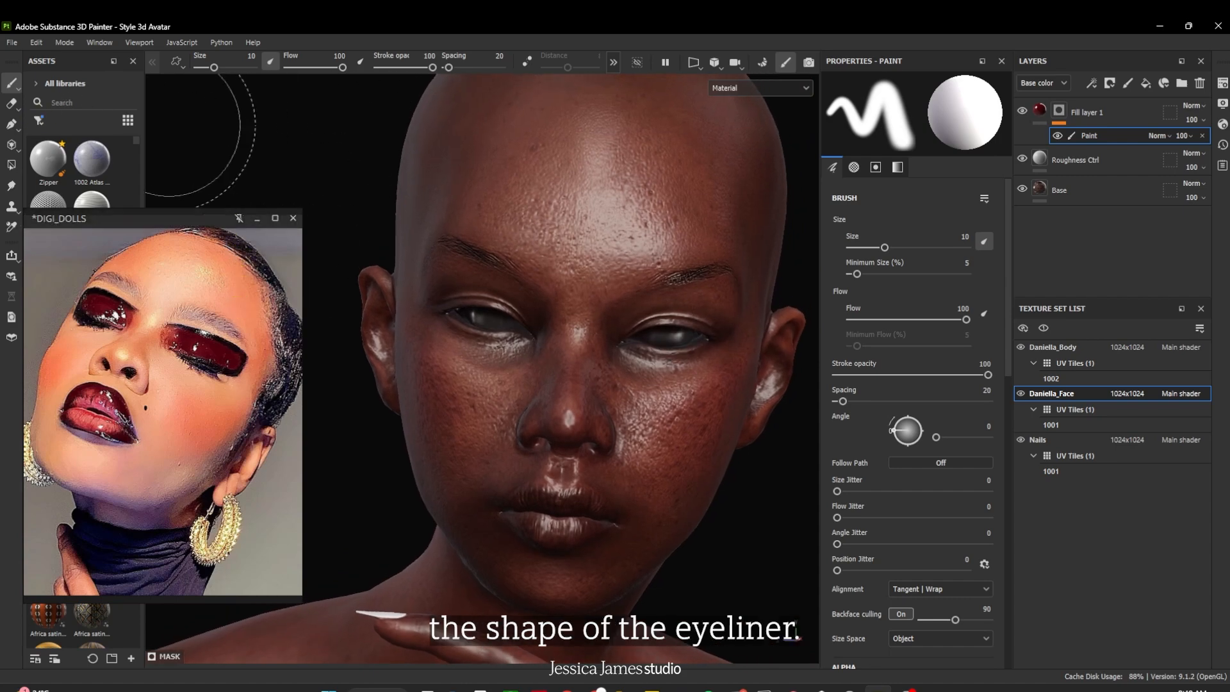
pyautogui.click(41, 123)
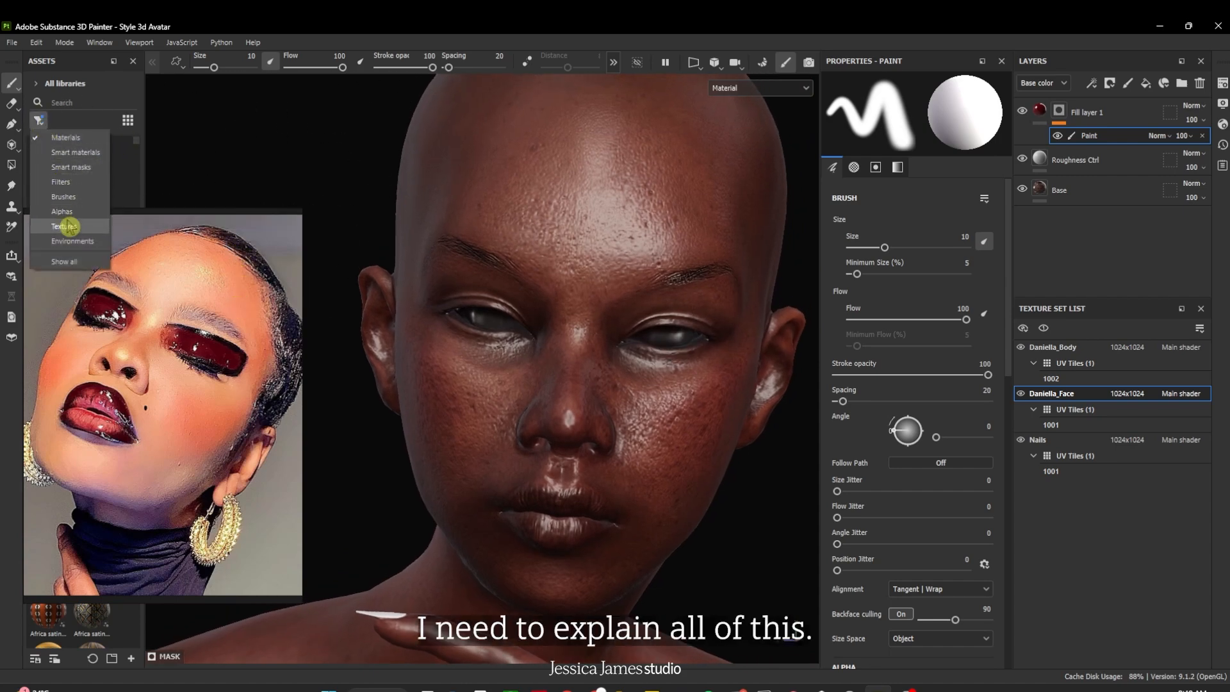
pyautogui.click(70, 198)
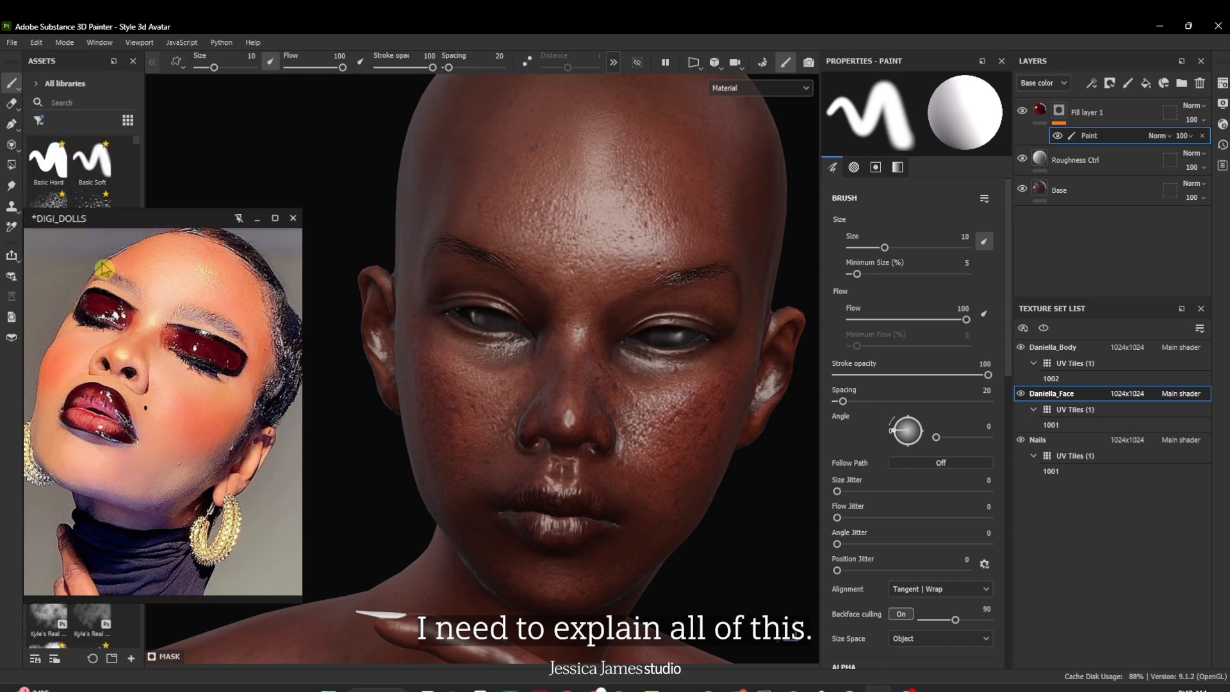
pyautogui.click(93, 167)
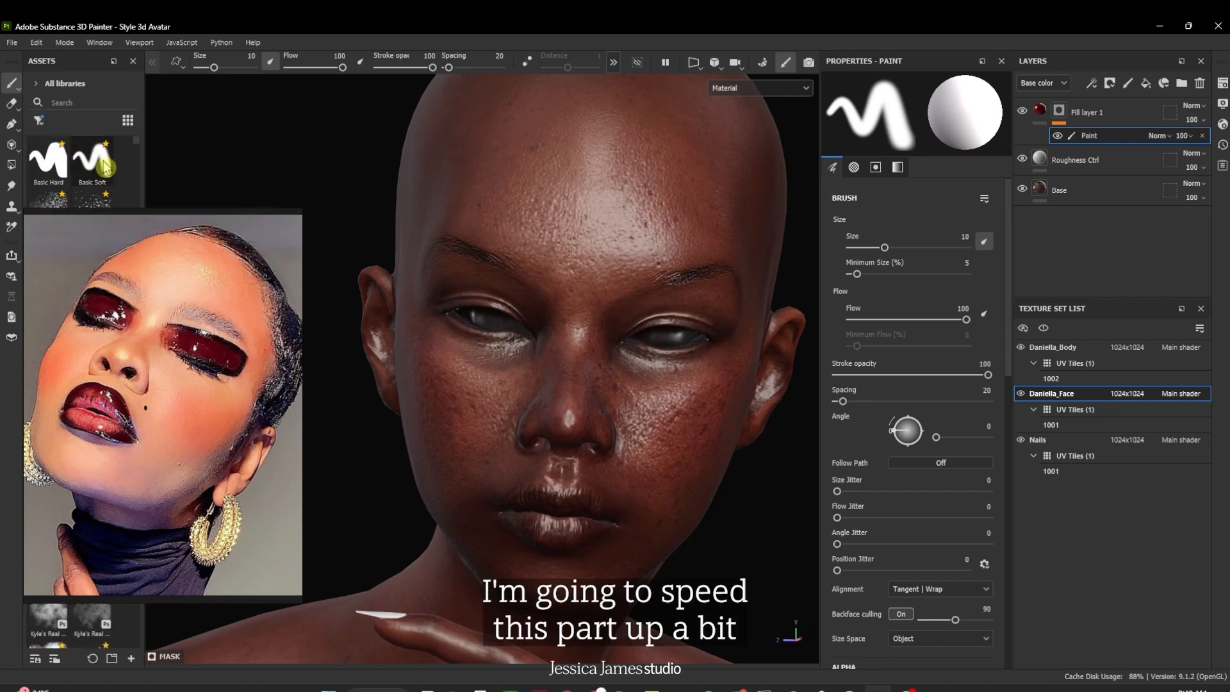
pyautogui.scroll(1, 580, 368)
pyautogui.scroll(-1, 579, 368)
pyautogui.scroll(1, 614, 340)
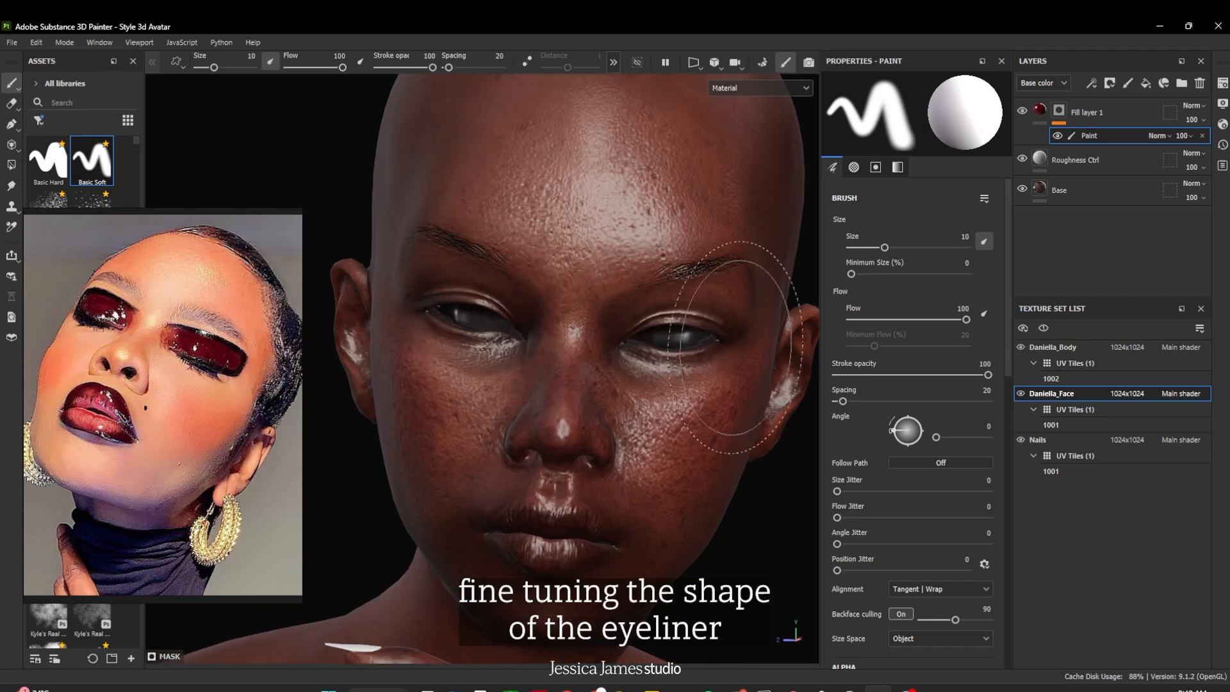
# Reduce the Basic Soft brush to size 1.35 and paint the red mask across the avatar's left upper eyelid
pyautogui.press('[')
pyautogui.press('[')
pyautogui.press('[')
pyautogui.press('[')
pyautogui.press('[')
pyautogui.press('[')
pyautogui.press('[')
pyautogui.press('[')
pyautogui.press('[')
pyautogui.press('[')
pyautogui.press('[')
pyautogui.press('[')
pyautogui.press('[')
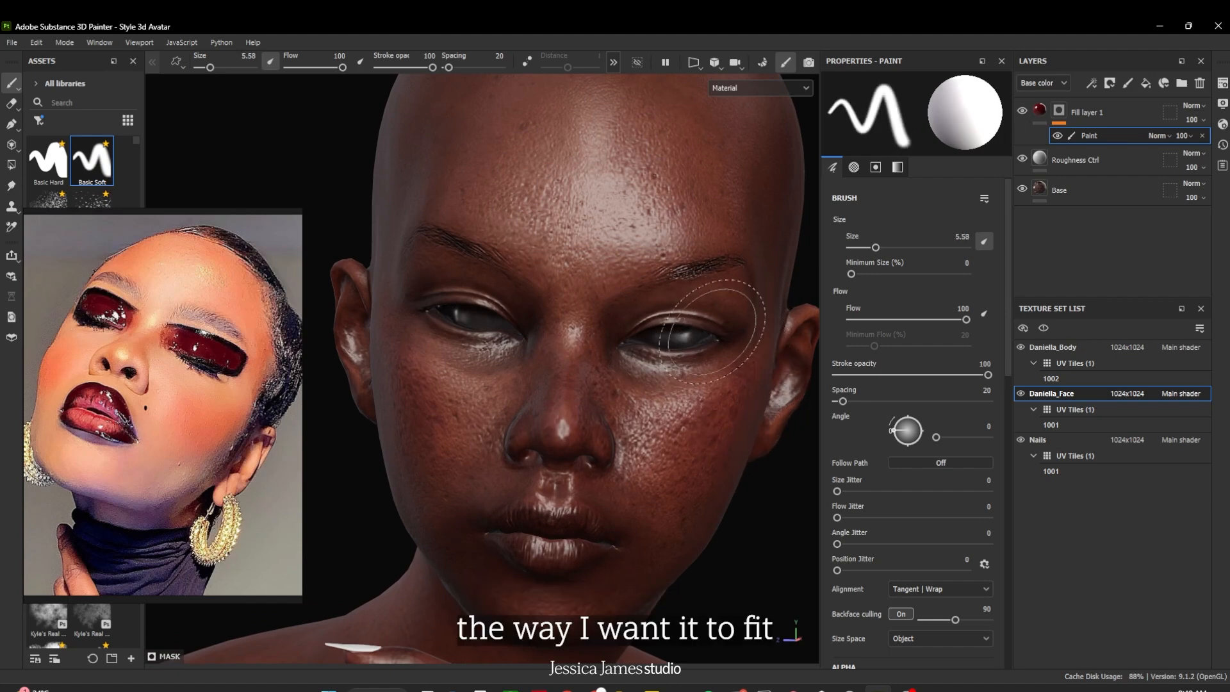
pyautogui.press('[')
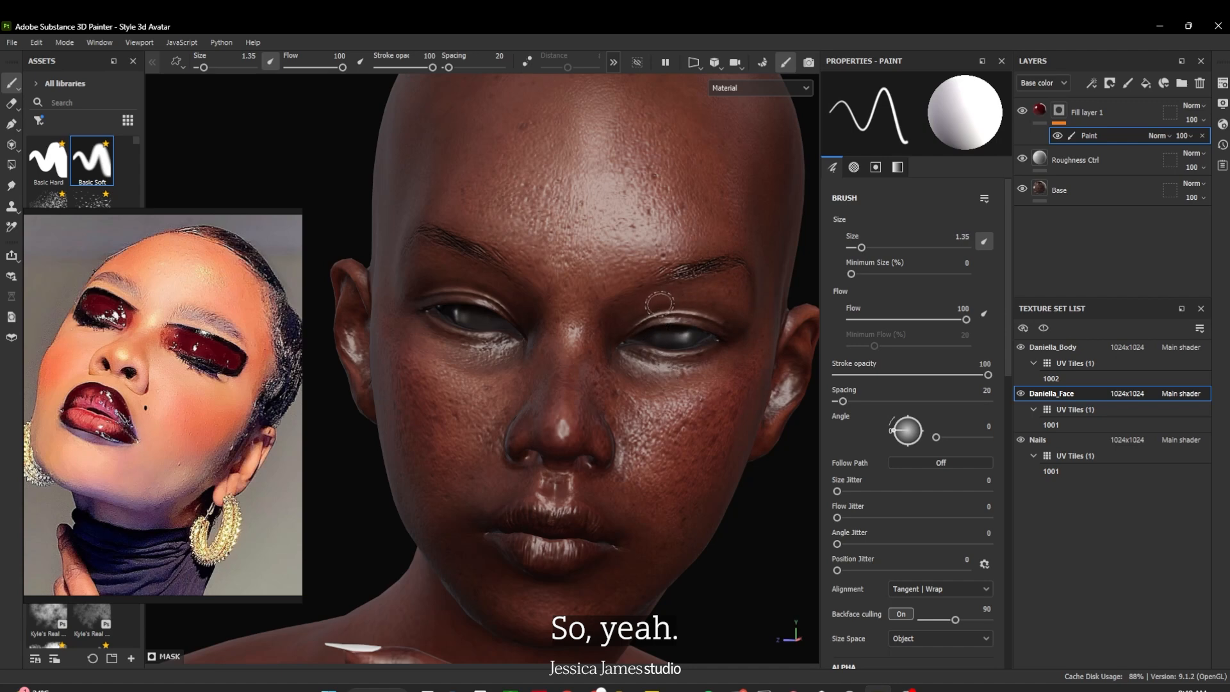
pyautogui.moveTo(743, 322); pyautogui.dragTo(645, 303)
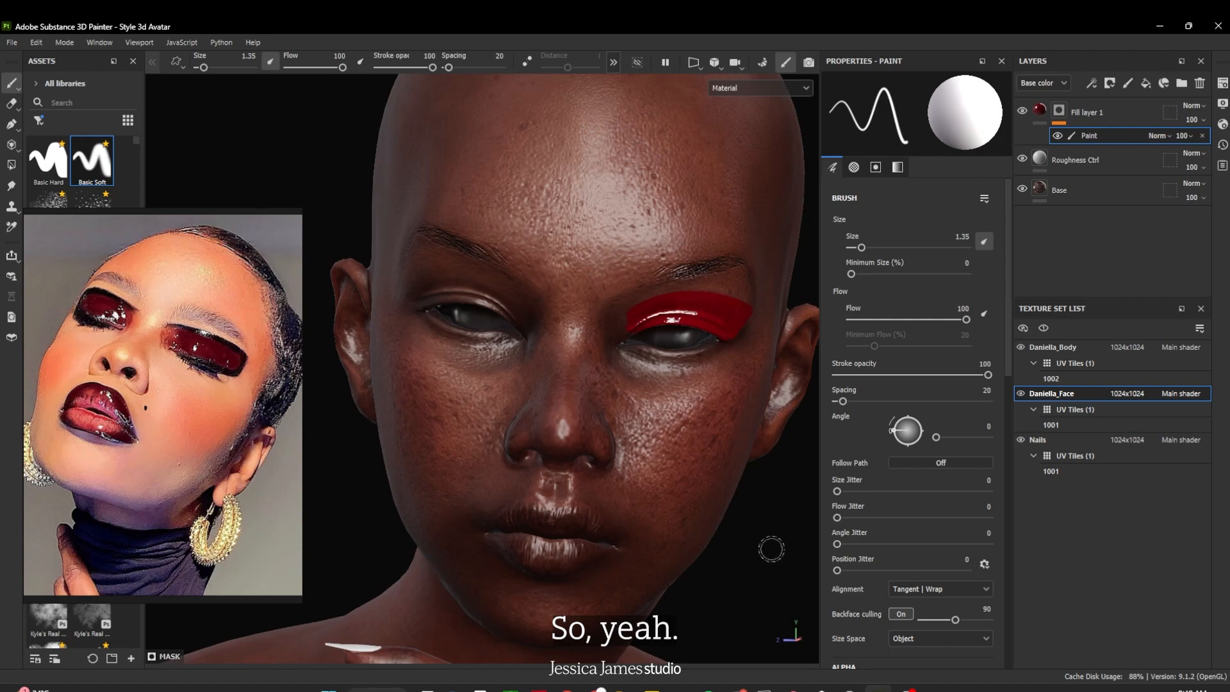
# Extend the red into a squared wing past the left eye's outer corner and smudge its inner edge toward the nose
pyautogui.keyDown('alt'); pyautogui.moveTo(771, 549); pyautogui.dragTo(752, 620, button='right'); pyautogui.keyUp('alt')
pyautogui.keyDown('alt'); pyautogui.moveTo(752, 620); pyautogui.dragTo(670, 608); pyautogui.keyUp('alt')
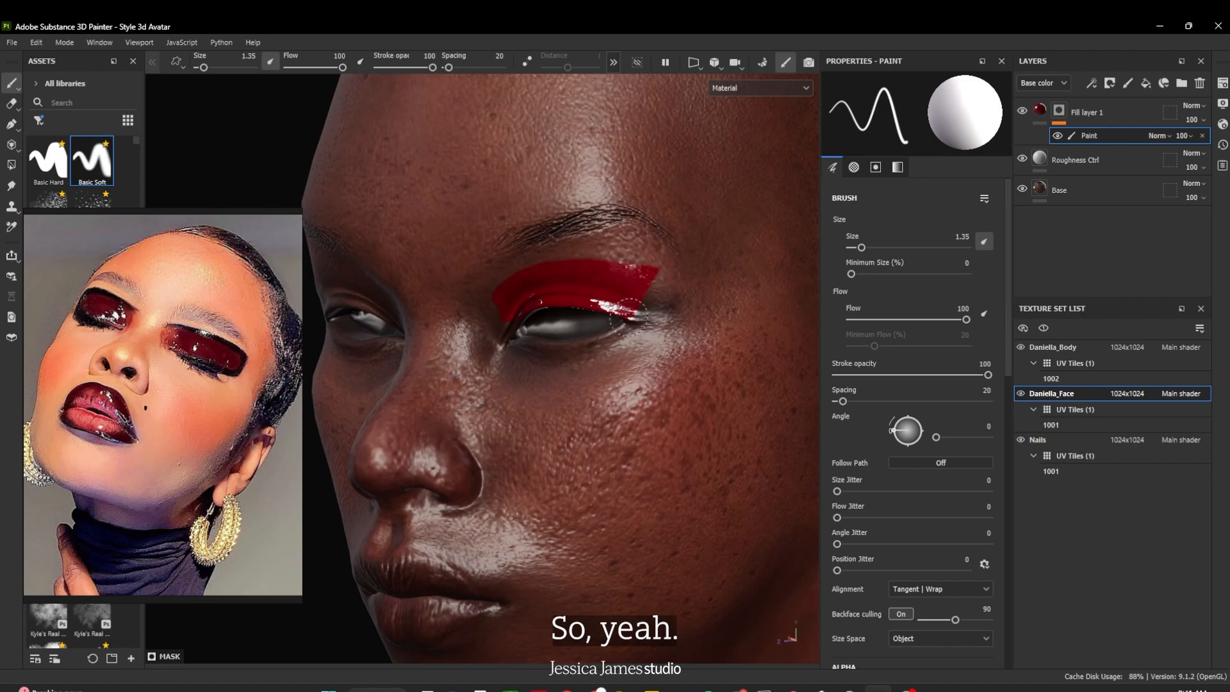
pyautogui.moveTo(693, 268); pyautogui.dragTo(692, 277)
pyautogui.keyDown('alt'); pyautogui.moveTo(324, 621); pyautogui.dragTo(398, 585); pyautogui.keyUp('alt')
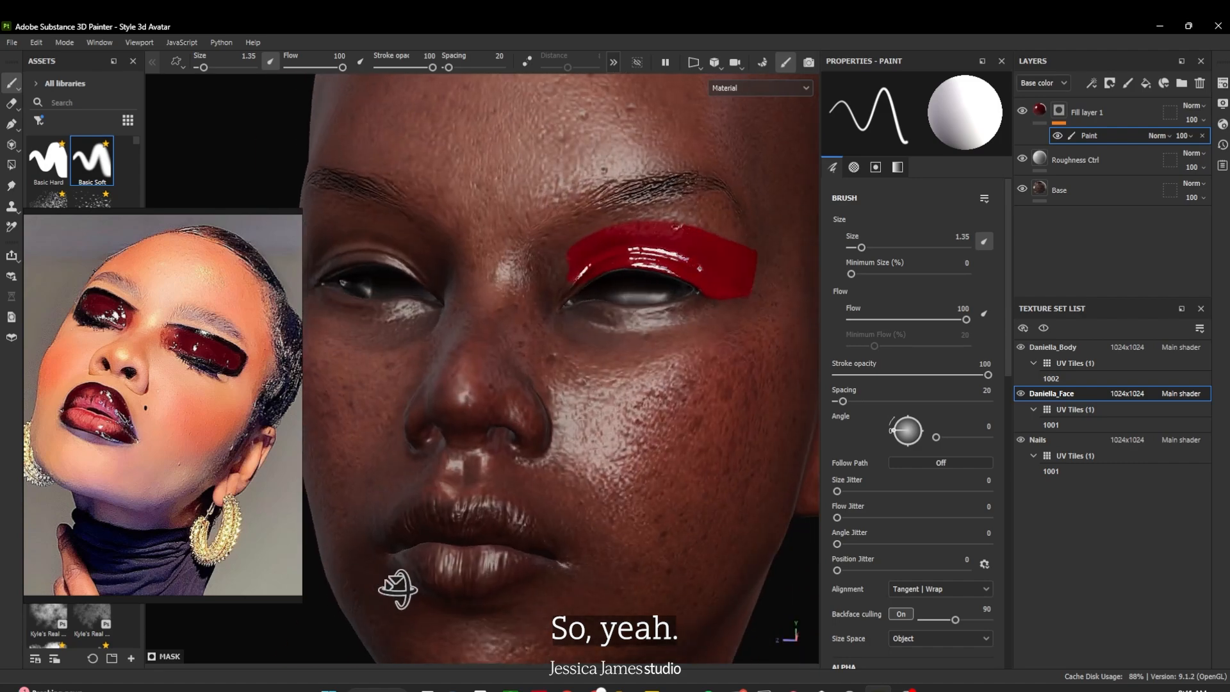
pyautogui.click(11, 186)
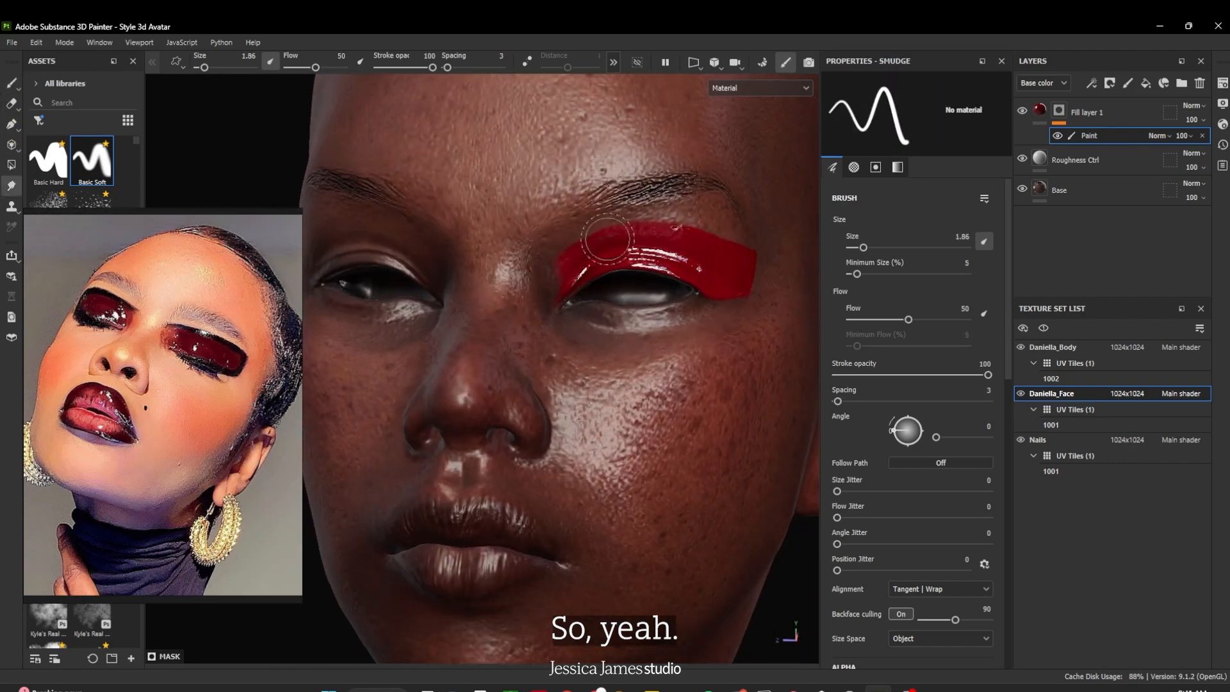
# Darken the red fill layer's base color to 48040B
pyautogui.click(11, 83)
pyautogui.click(1039, 110)
pyautogui.click(916, 431)
pyautogui.moveTo(1028, 433); pyautogui.dragTo(898, 170)
pyautogui.click(1029, 171)
# Paint the same red shape in the mask over the avatar's right eyelid, with a brush size of 1.35
pyautogui.keyDown('alt'); pyautogui.moveTo(776, 616); pyautogui.dragTo(853, 616); pyautogui.keyUp('alt')
pyautogui.click(1059, 111)
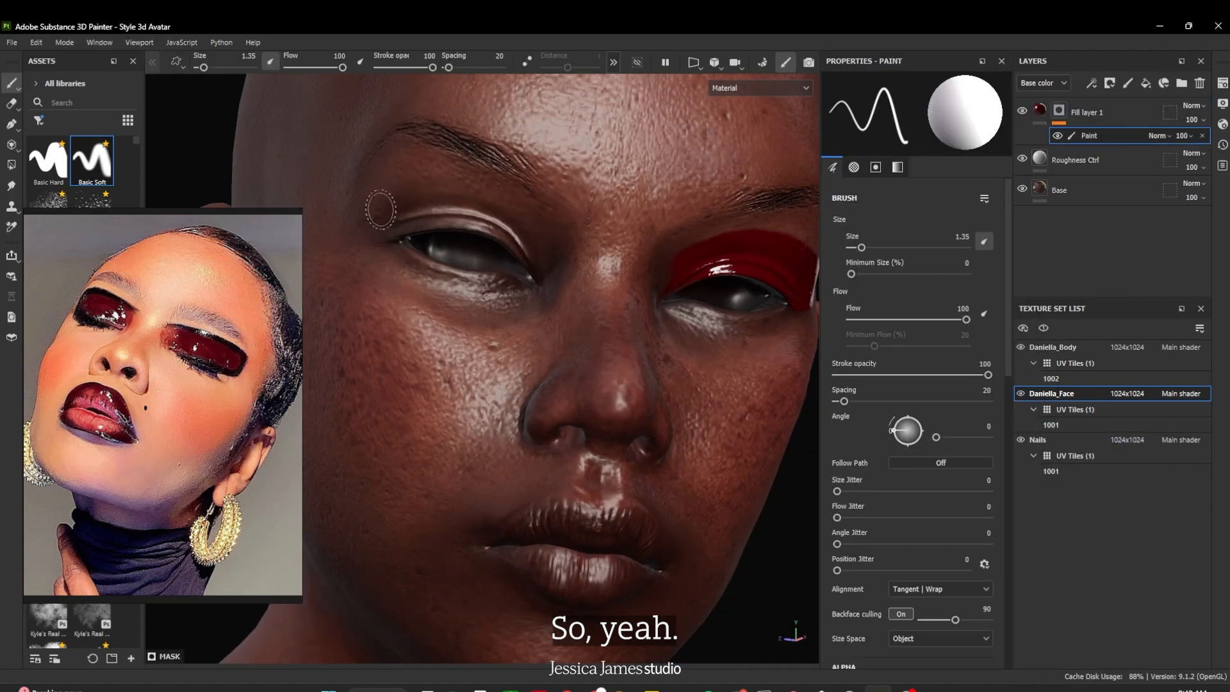
pyautogui.moveTo(410, 182); pyautogui.dragTo(512, 218)
pyautogui.moveTo(409, 229)
pyautogui.mouseDown()
pyautogui.moveTo(507, 238)
pyautogui.moveTo(414, 206)
pyautogui.moveTo(378, 221)
pyautogui.mouseUp()
pyautogui.moveTo(748, 581)
pyautogui.keyDown('alt'); pyautogui.mouseDown()
pyautogui.moveTo(717, 575)
pyautogui.moveTo(873, 576)
pyautogui.moveTo(775, 582)
pyautogui.mouseUp(); pyautogui.keyUp('alt')
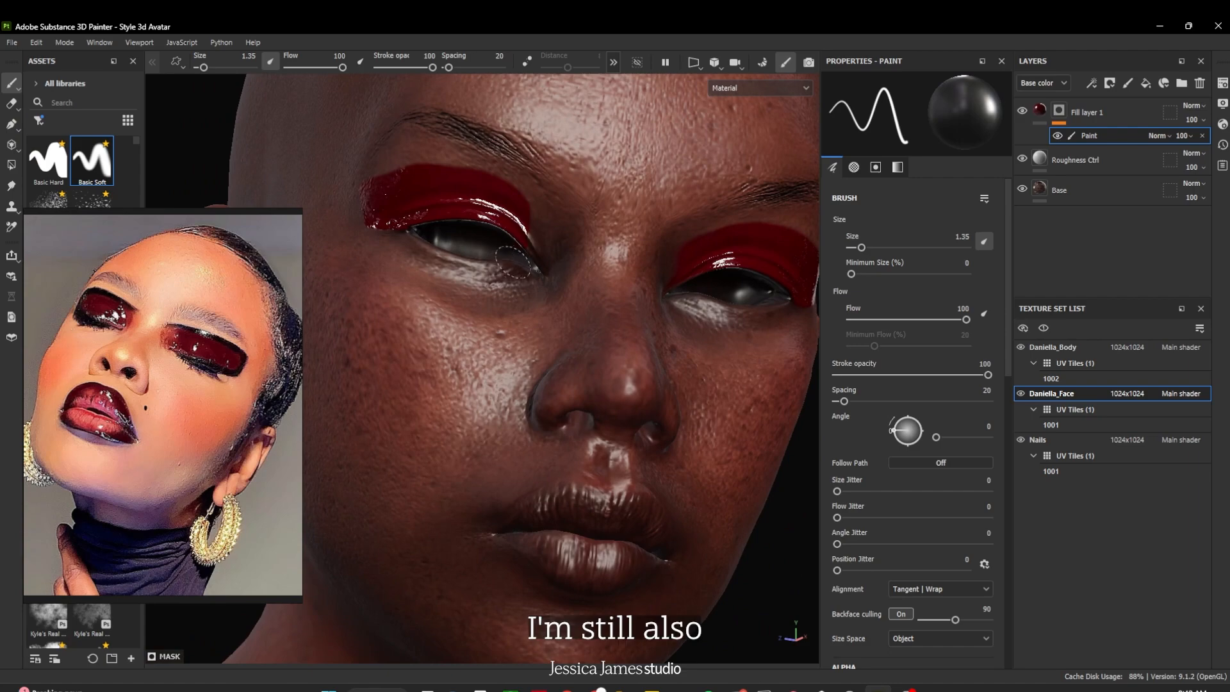
# Smudge the inner corner of the right eye's red makeup with a size 1.86 Smudge brush
pyautogui.moveTo(515, 364)
pyautogui.keyDown('alt'); pyautogui.mouseDown()
pyautogui.moveTo(777, 582)
pyautogui.moveTo(709, 563)
pyautogui.moveTo(728, 574)
pyautogui.moveTo(661, 535)
pyautogui.mouseUp(); pyautogui.keyUp('alt')
pyautogui.click(11, 185)
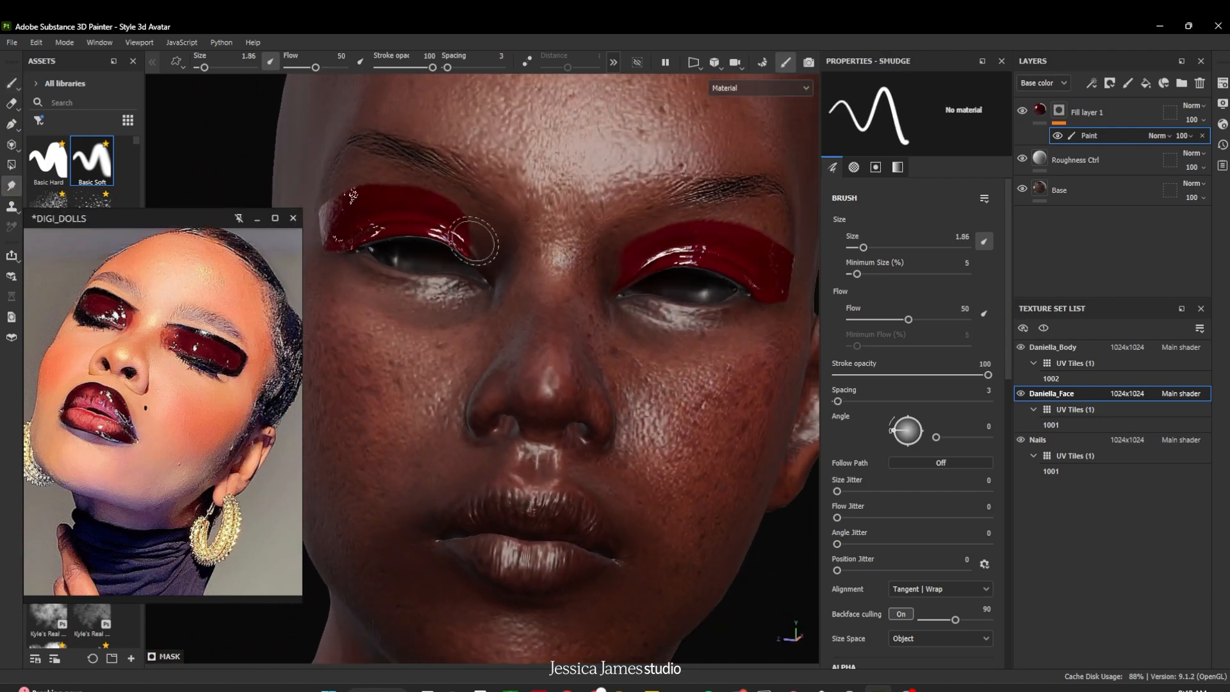
pyautogui.moveTo(463, 238)
pyautogui.mouseDown()
pyautogui.moveTo(484, 256)
pyautogui.moveTo(492, 246)
pyautogui.moveTo(493, 272)
pyautogui.moveTo(482, 263)
pyautogui.mouseUp()
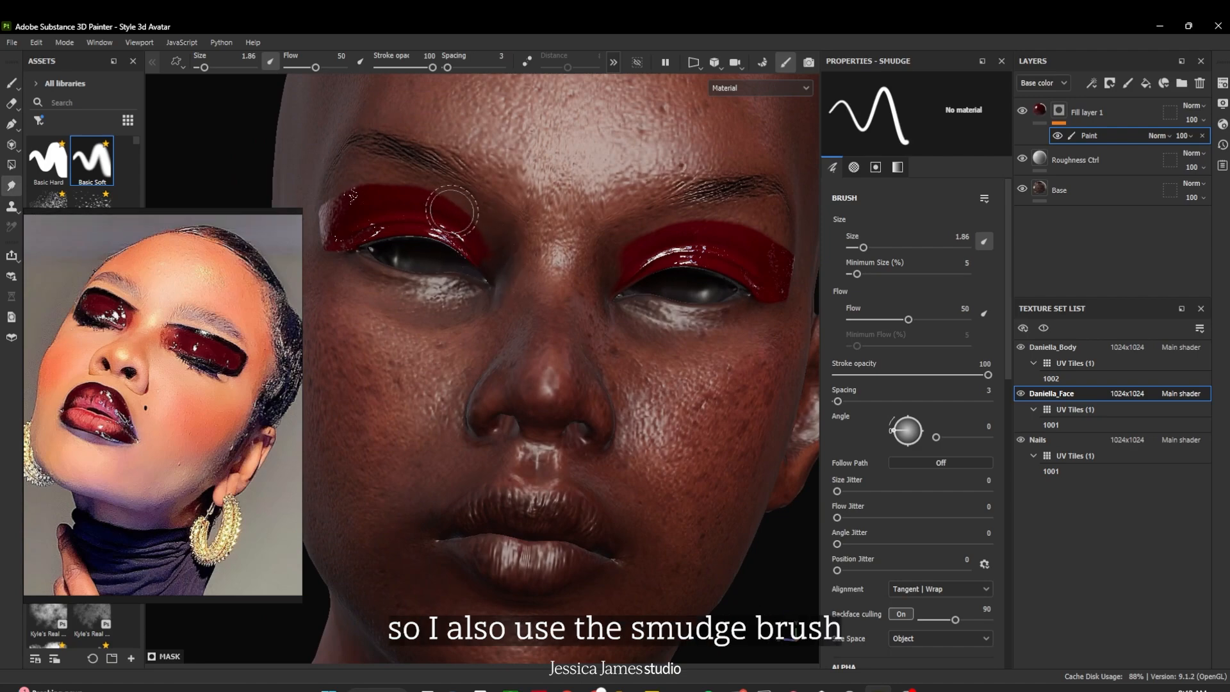
pyautogui.moveTo(762, 586)
pyautogui.keyDown('alt'); pyautogui.mouseDown()
pyautogui.moveTo(818, 557)
pyautogui.moveTo(831, 563)
pyautogui.moveTo(823, 591)
pyautogui.moveTo(769, 570)
pyautogui.mouseUp(); pyautogui.keyUp('alt')
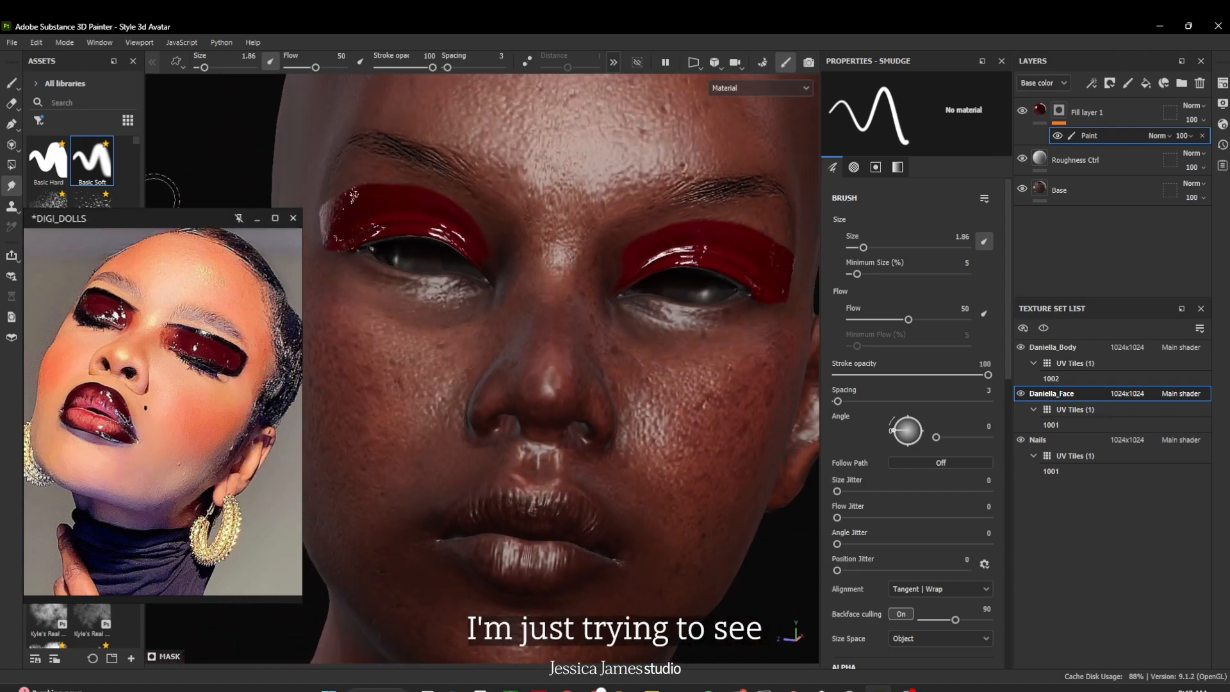
# Touch up the inner edge of the left eye's red makeup using a black mask brush at size 1.85 and stroke opacity 41
pyautogui.click(9, 85)
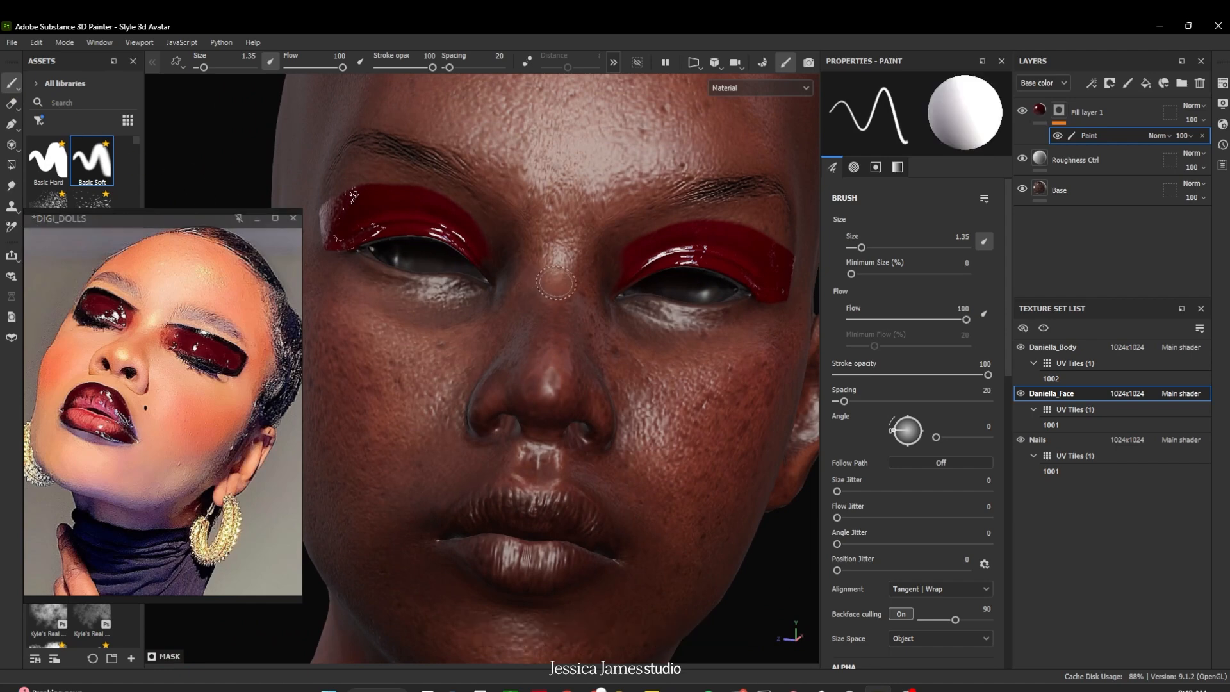
pyautogui.moveTo(440, 72); pyautogui.dragTo(404, 78)
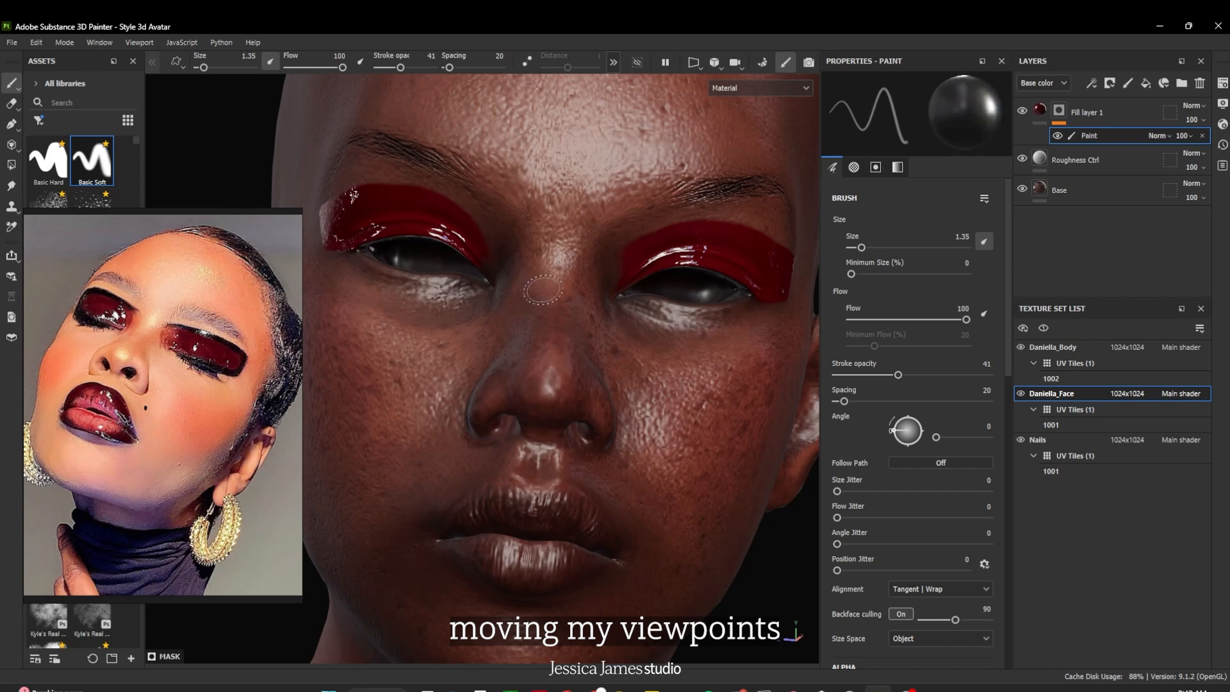
pyautogui.press(']')
pyautogui.moveTo(627, 285); pyautogui.dragTo(644, 262)
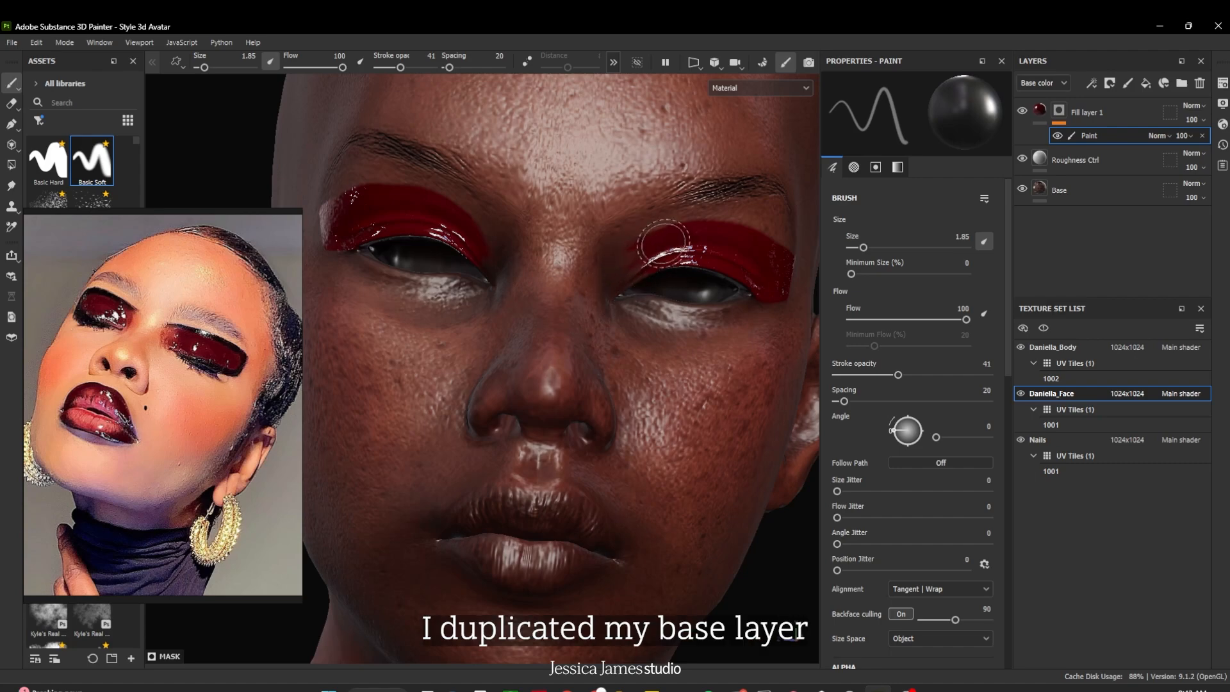
pyautogui.keyDown('alt'); pyautogui.moveTo(777, 563); pyautogui.dragTo(760, 518); pyautogui.keyUp('alt')
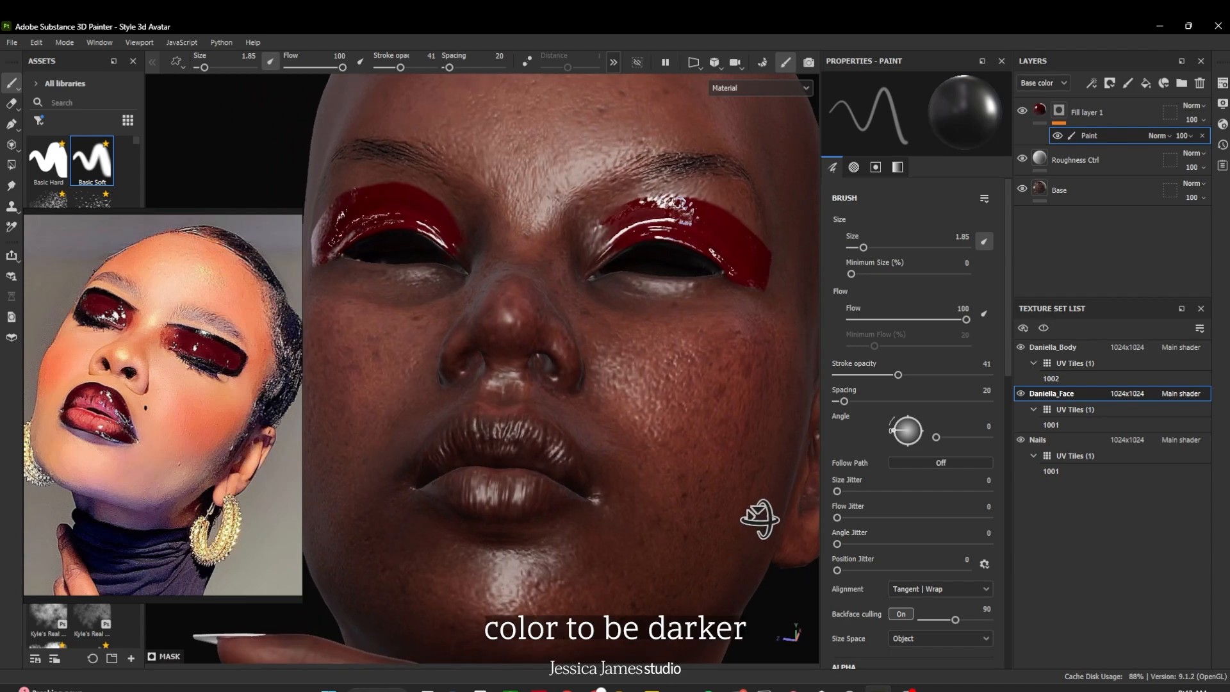
pyautogui.press('ctrl')
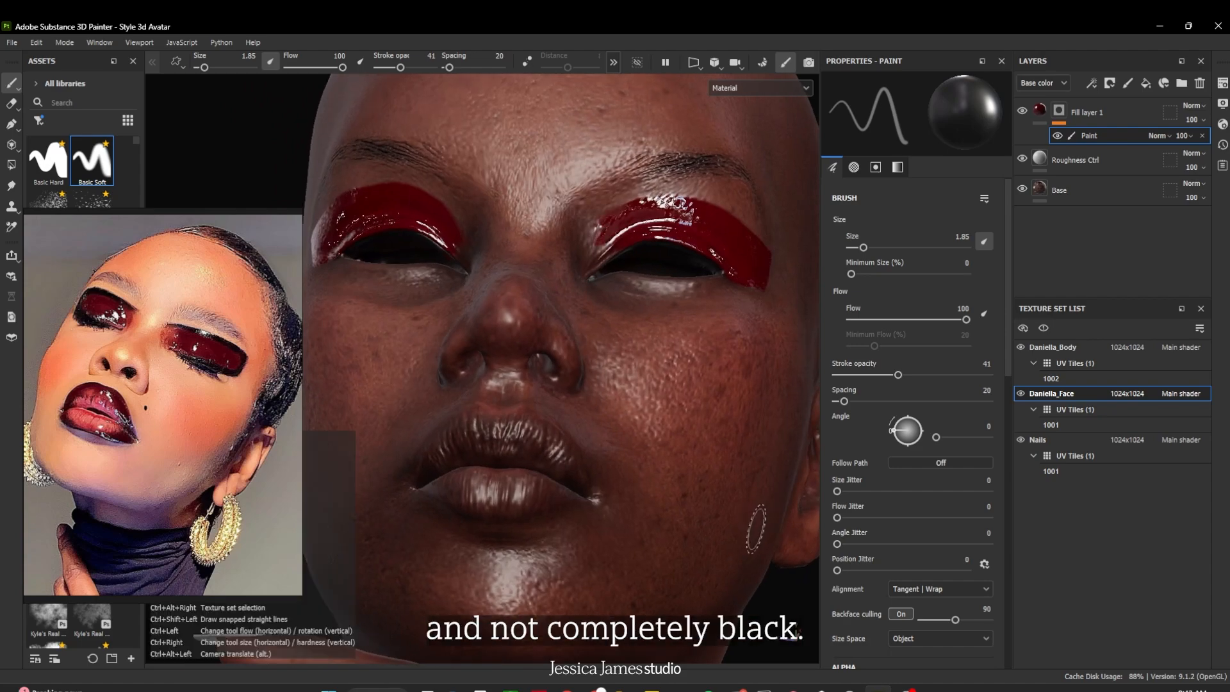
pyautogui.moveTo(777, 585)
pyautogui.keyDown('alt'); pyautogui.mouseDown()
pyautogui.moveTo(796, 625)
pyautogui.moveTo(736, 596)
pyautogui.moveTo(678, 598)
pyautogui.moveTo(767, 648)
pyautogui.moveTo(750, 638)
pyautogui.mouseUp(); pyautogui.keyUp('alt')
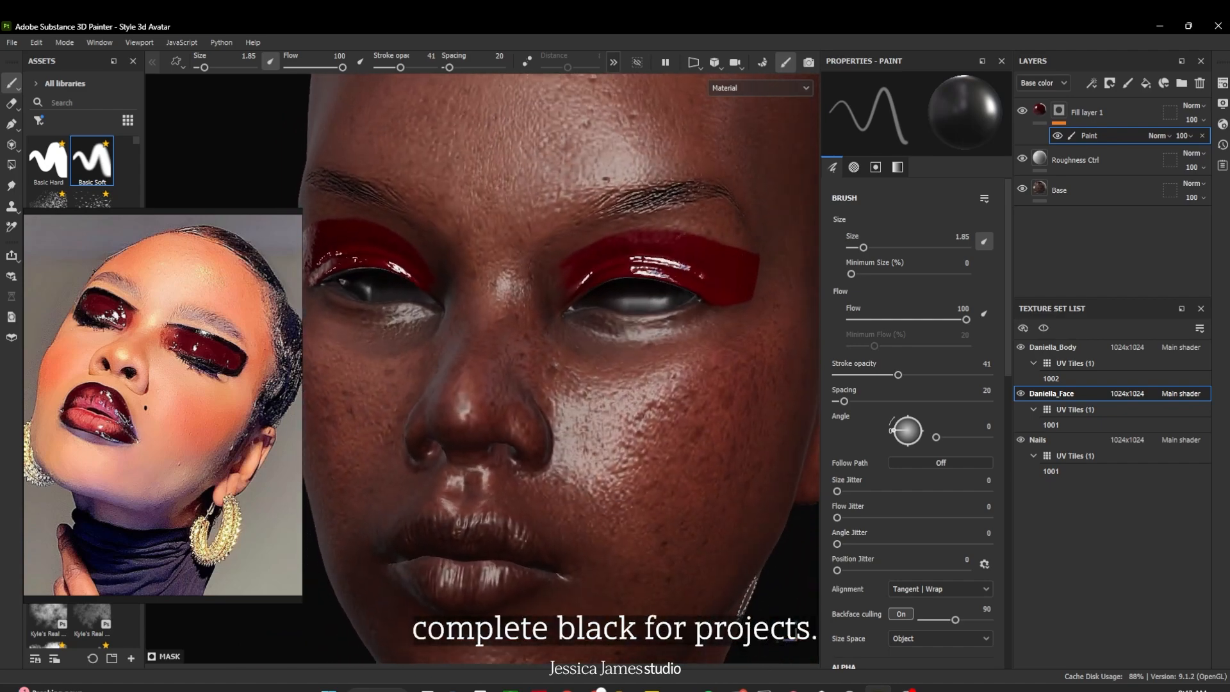
# Duplicate the red fill layer and delete the paint effect from the copy's mask
pyautogui.click(1082, 119)
pyautogui.hotkey('ctrl', 'd')
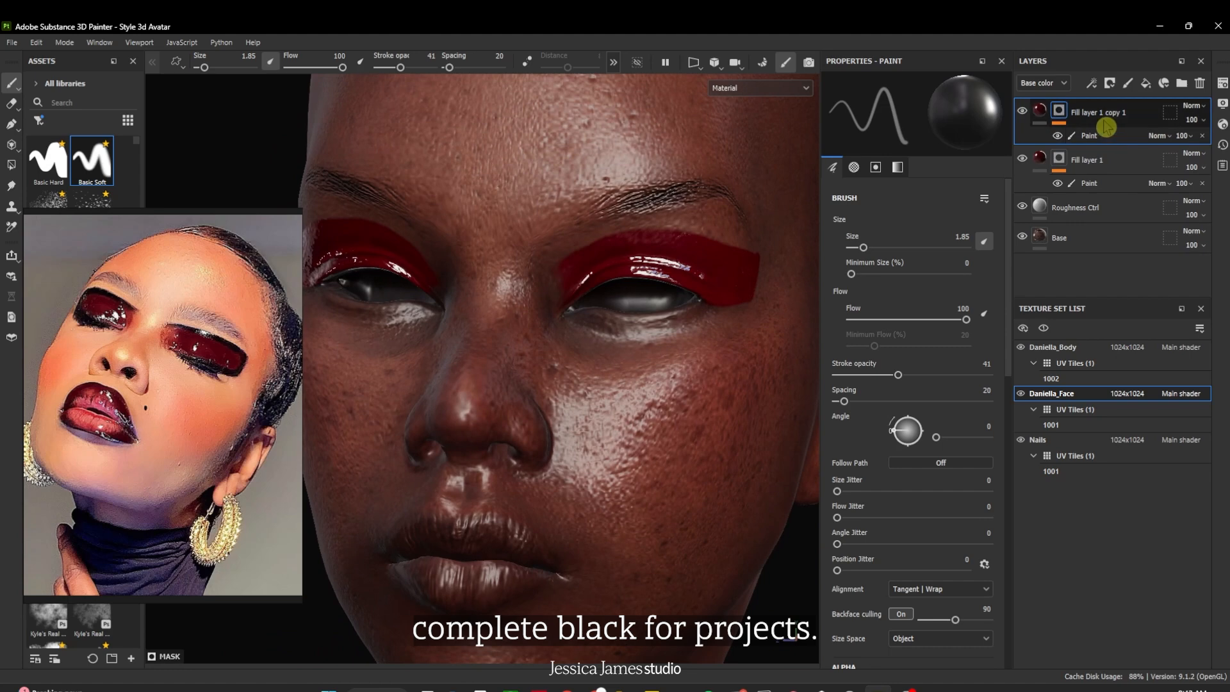
pyautogui.click(1201, 135)
# Darken the duplicated fill layer's base color to the near-black 0A0102
pyautogui.click(1039, 110)
pyautogui.click(969, 434)
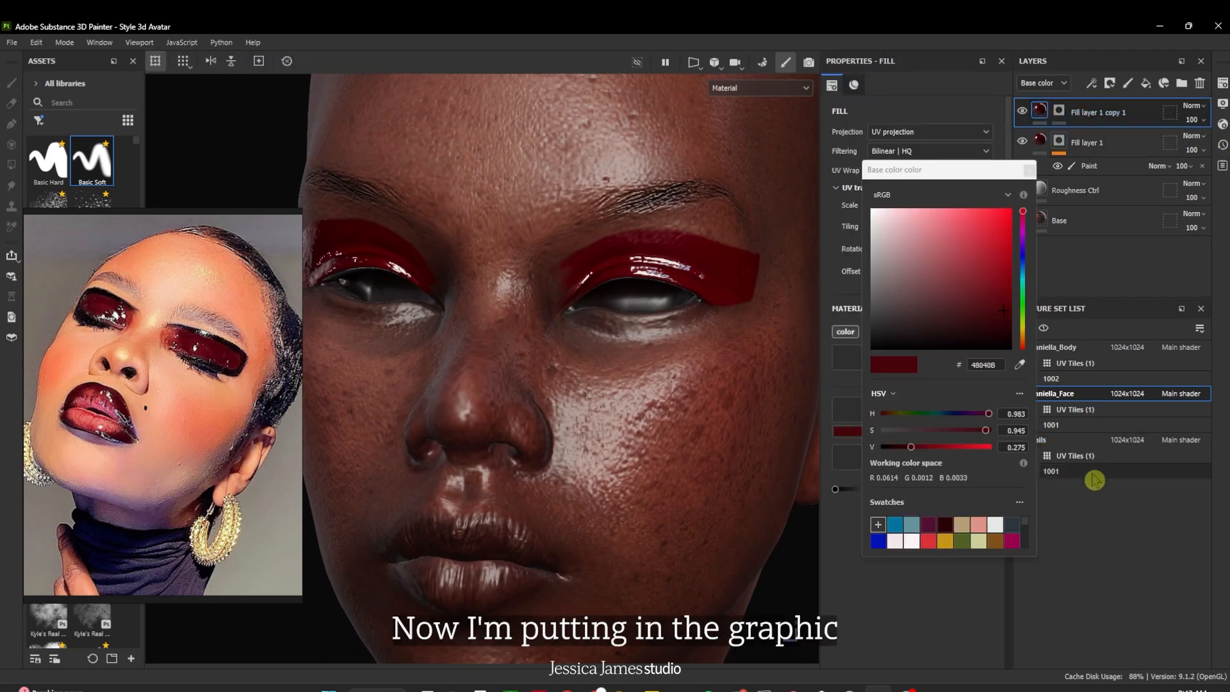
pyautogui.moveTo(913, 451); pyautogui.dragTo(890, 453)
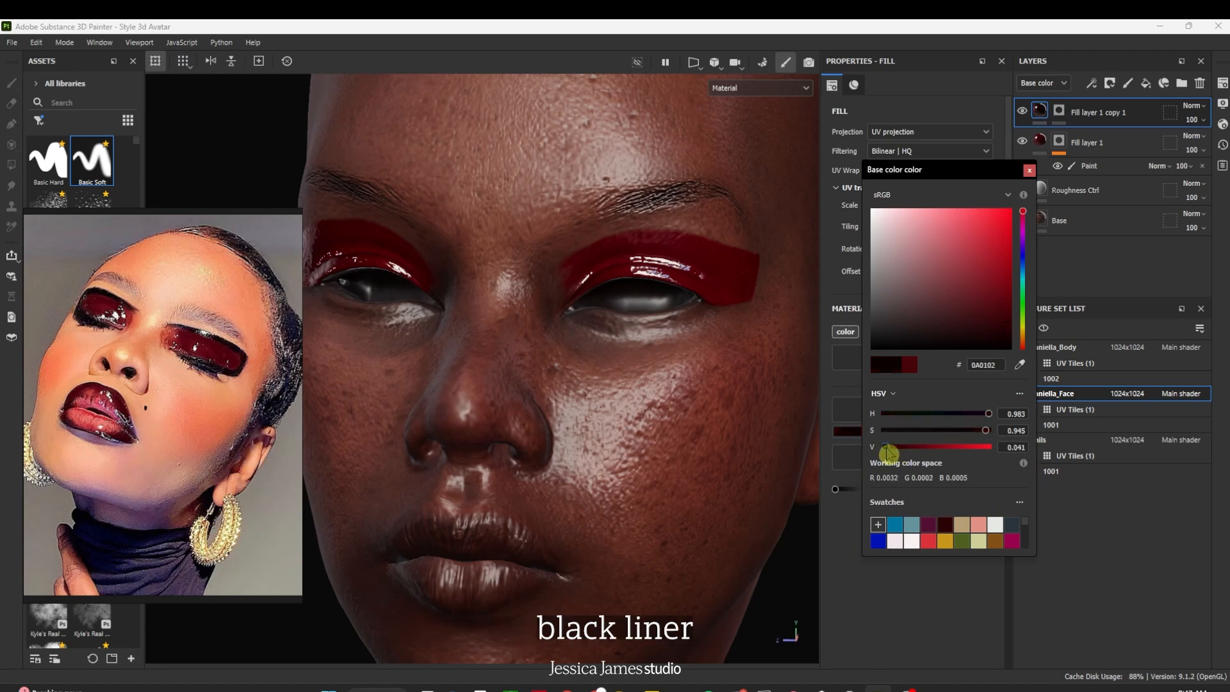
pyautogui.click(1030, 171)
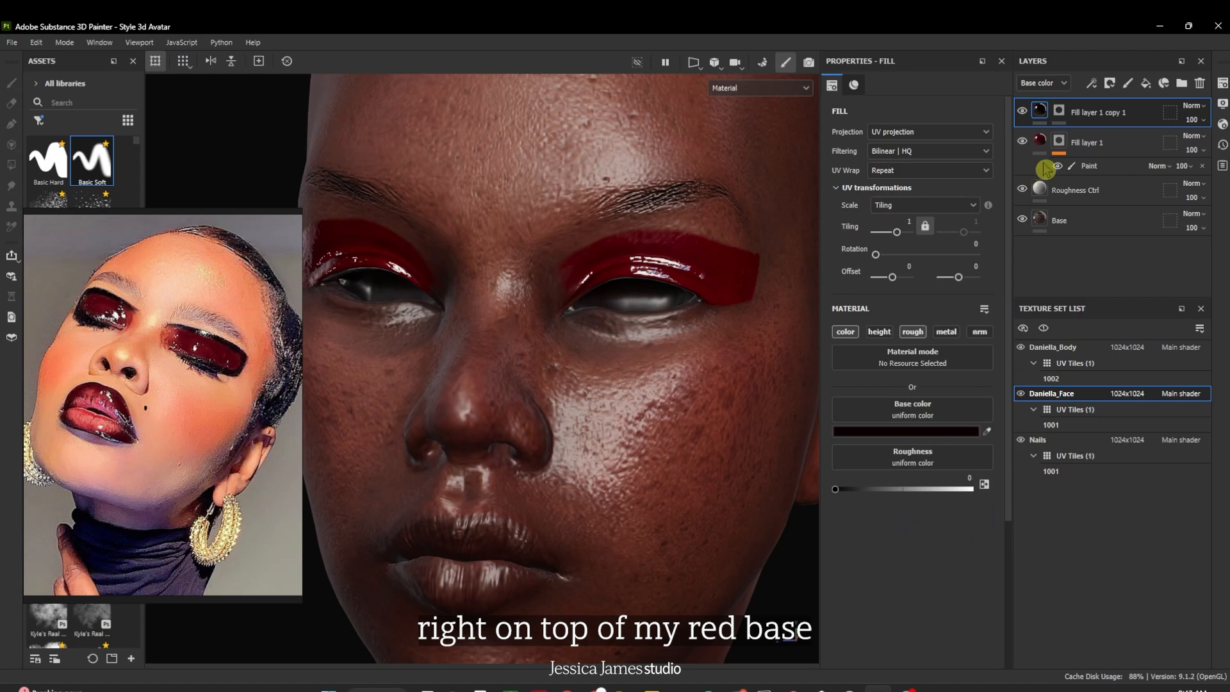
# Add a new paint effect to the near-black layer's mask
pyautogui.click(1065, 113)
pyautogui.click(1092, 84)
pyautogui.click(1136, 120)
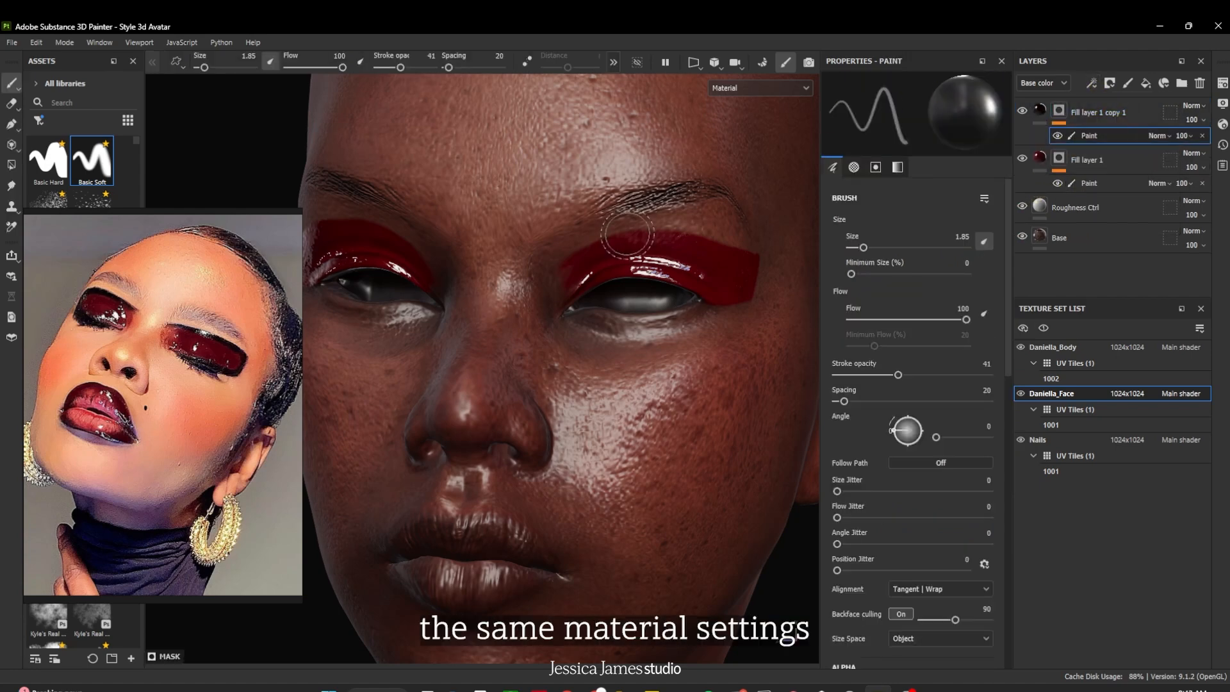
# With the Basic Hard brush at sizes 0.31 to 0.57, draw black liner along the left eye's upper red edge and lash line
pyautogui.click(48, 160)
pyautogui.press('[')
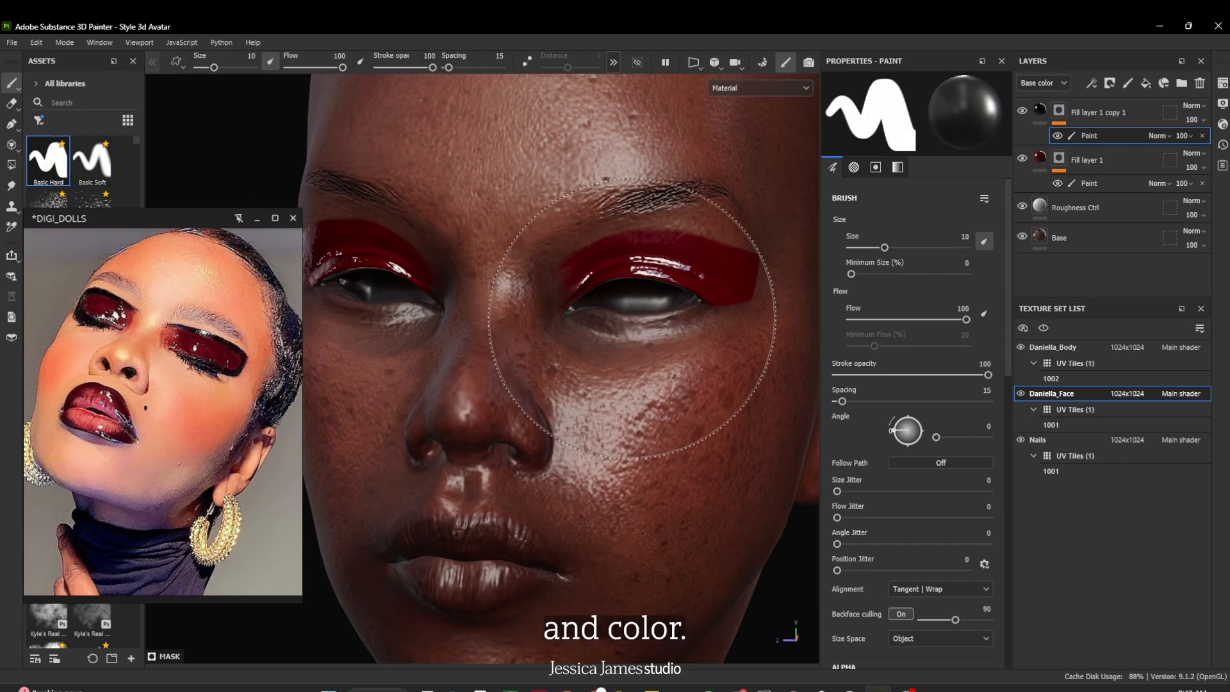
pyautogui.press('[')
pyautogui.press('[')
pyautogui.press('[')
pyautogui.press('[')
pyautogui.press('[')
pyautogui.press('[')
pyautogui.press('[')
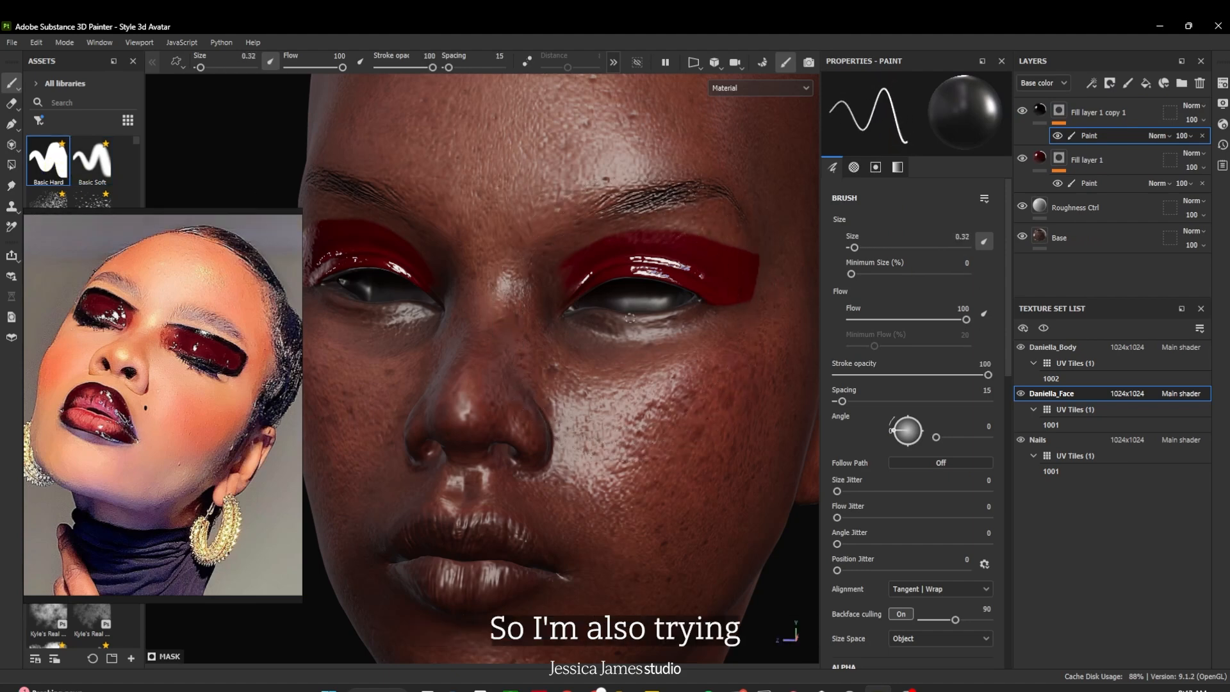
pyautogui.press(']')
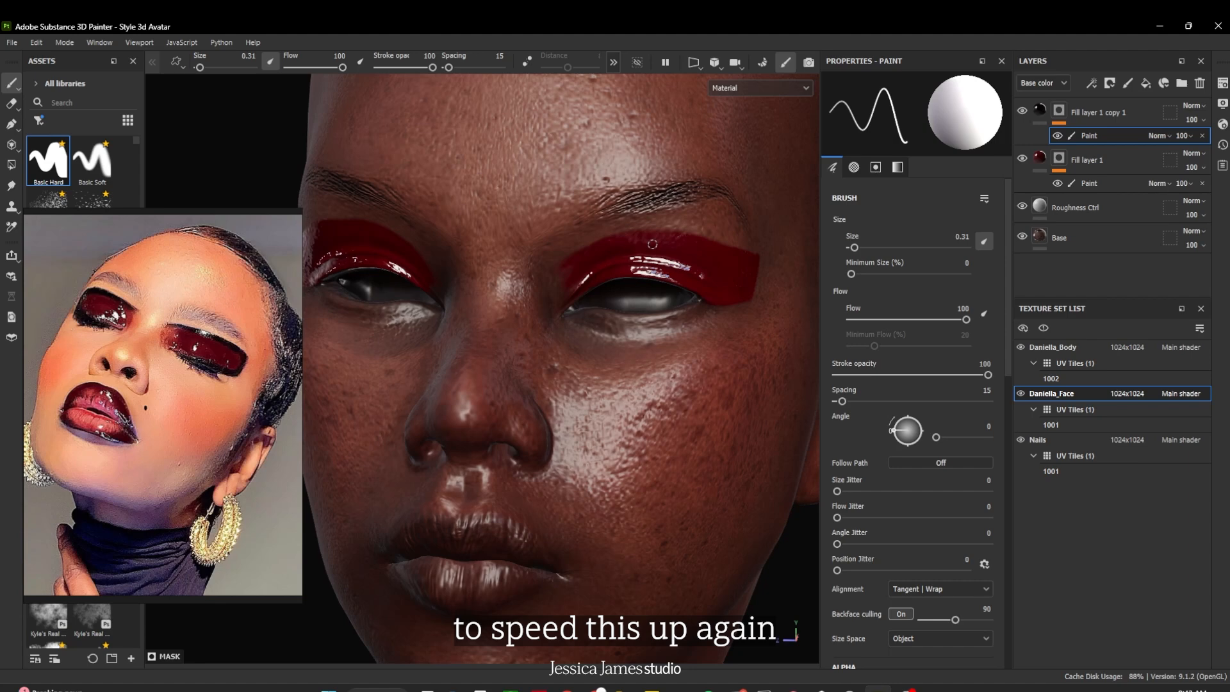
pyautogui.moveTo(559, 260)
pyautogui.mouseDown()
pyautogui.moveTo(615, 235)
pyautogui.moveTo(682, 233)
pyautogui.mouseUp()
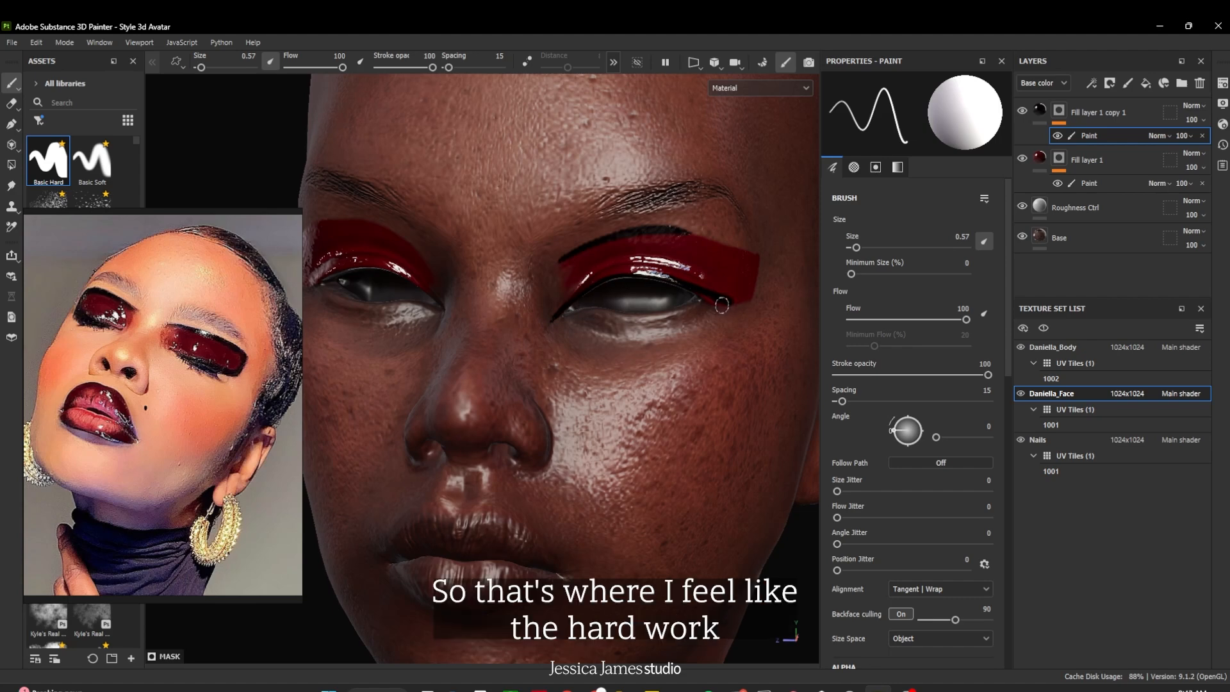
# Refine the lash line's outer end and outline the lower, outer and upper edges of the left eye's red wing in black
pyautogui.press('x')
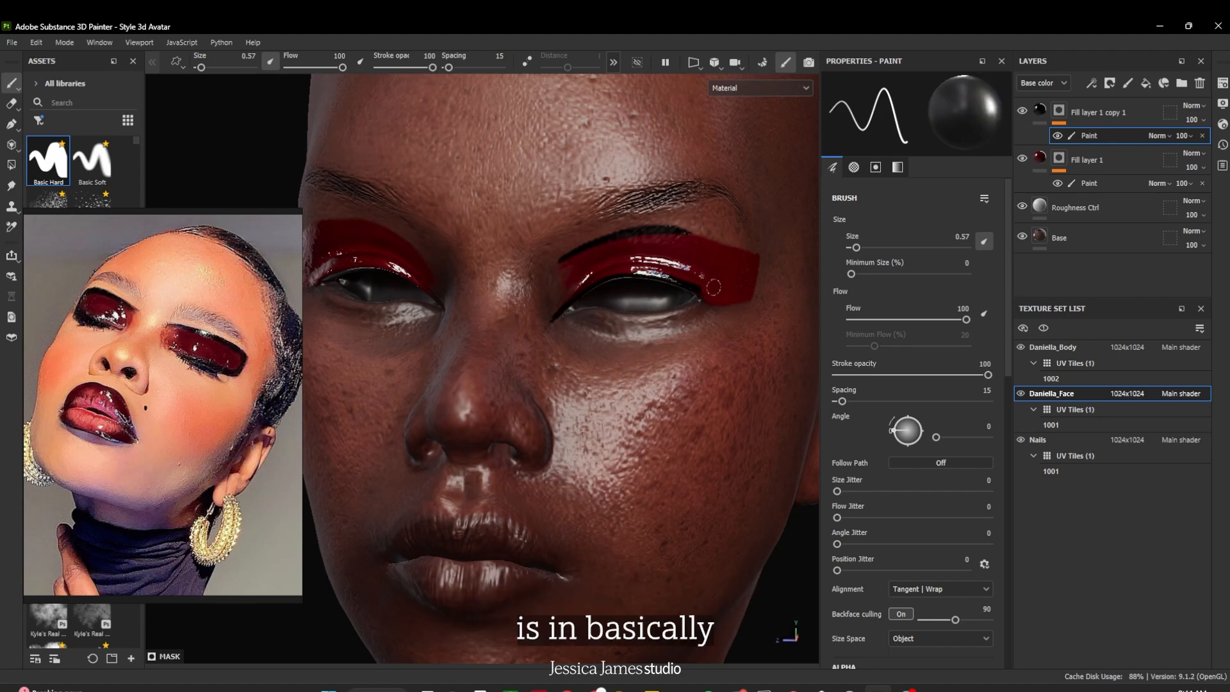
pyautogui.press('x')
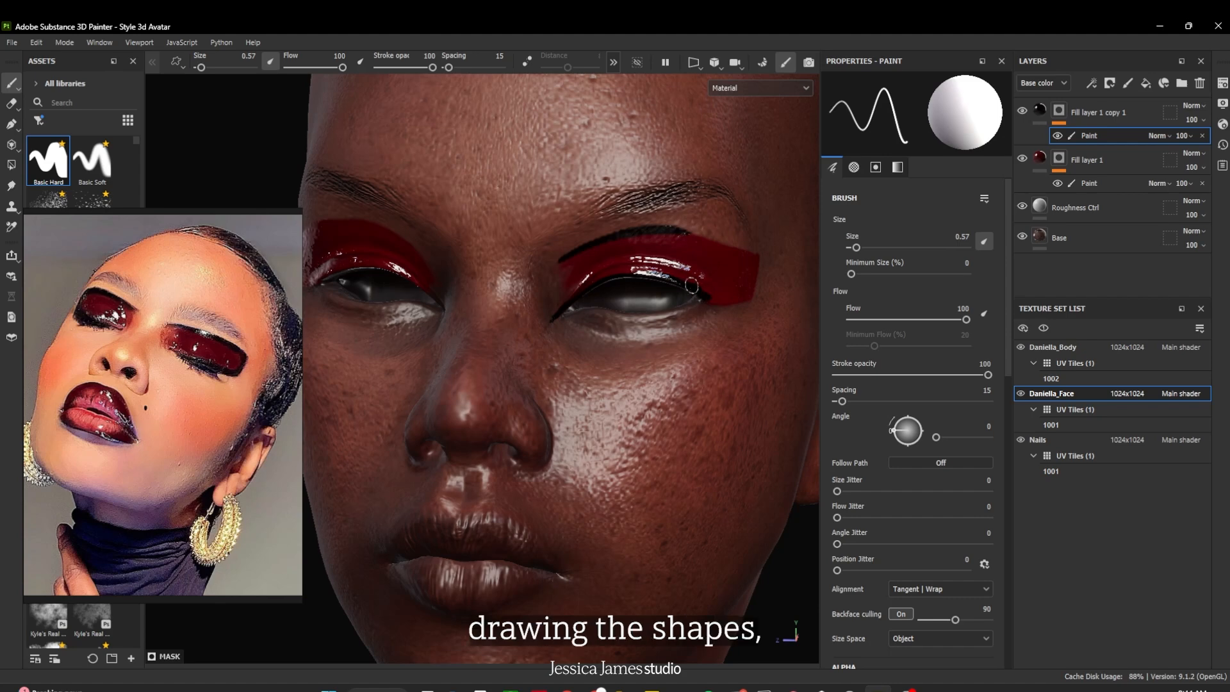
pyautogui.moveTo(728, 301); pyautogui.dragTo(741, 299)
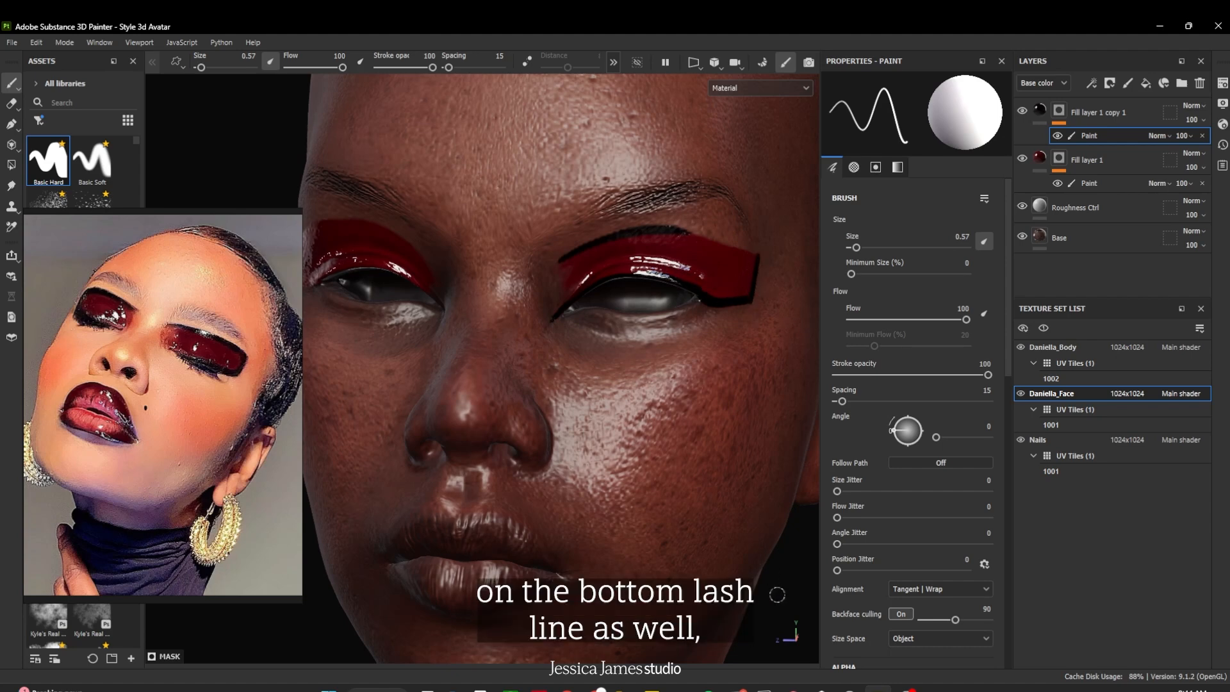
pyautogui.keyDown('alt'); pyautogui.moveTo(777, 585); pyautogui.dragTo(694, 587); pyautogui.keyUp('alt')
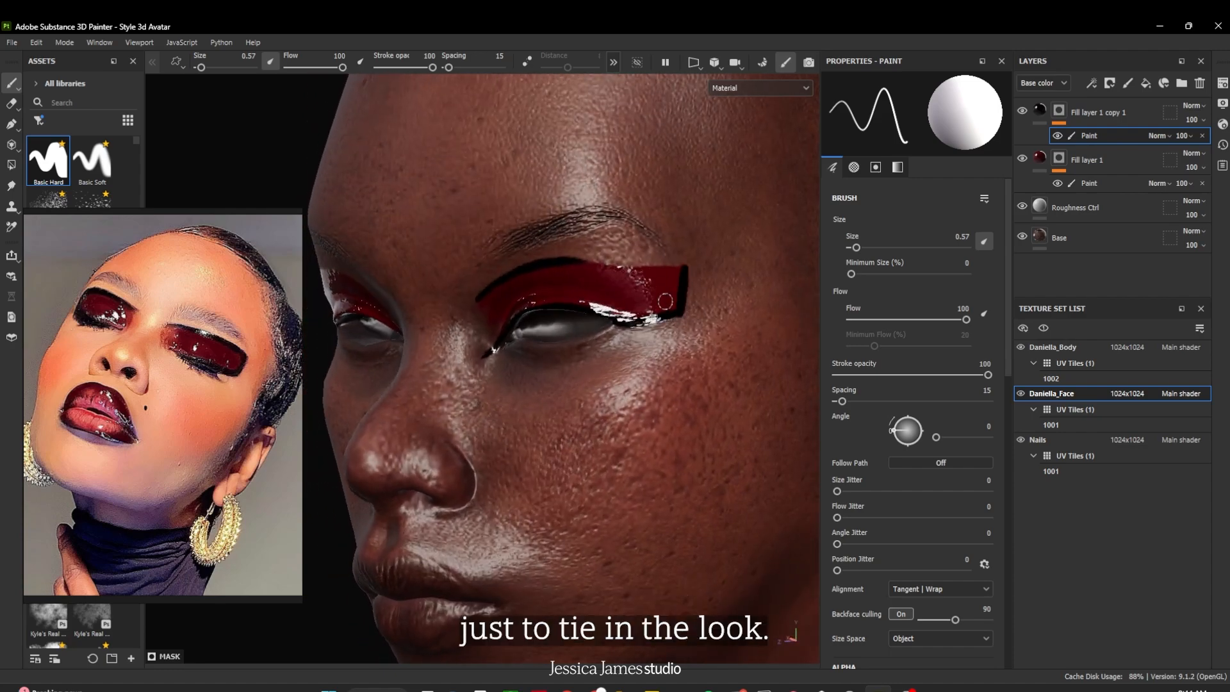
pyautogui.moveTo(606, 265); pyautogui.dragTo(683, 265)
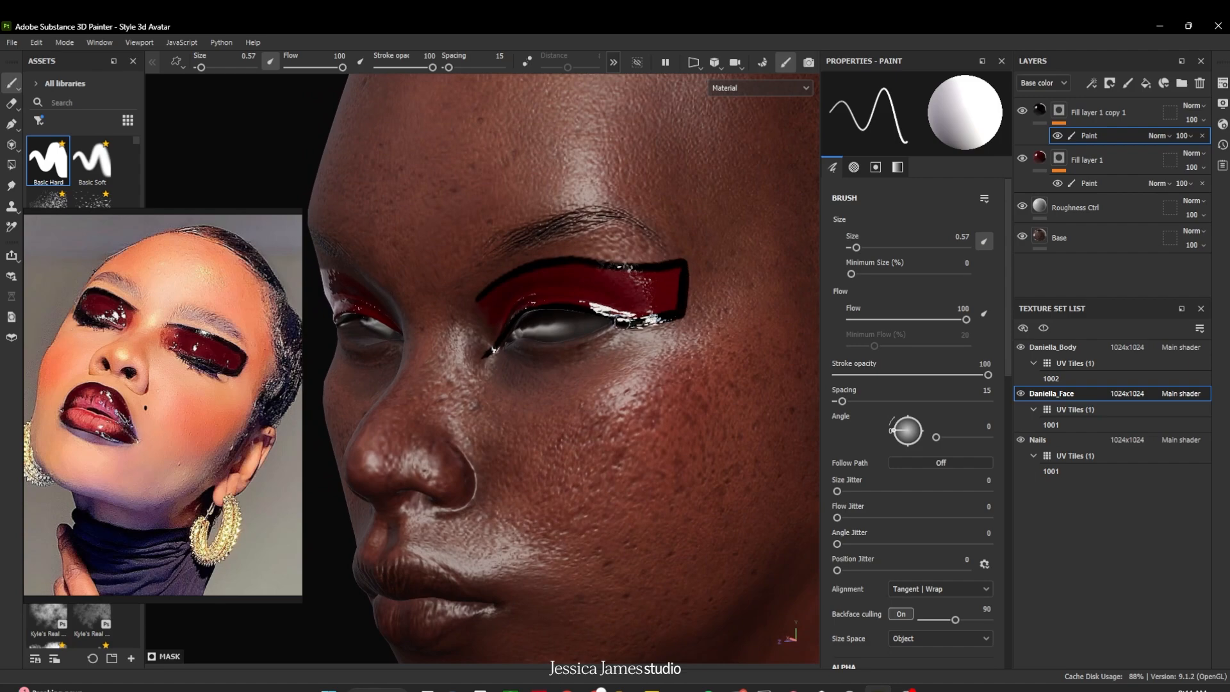
pyautogui.moveTo(325, 593)
pyautogui.keyDown('alt'); pyautogui.mouseDown()
pyautogui.moveTo(433, 599)
pyautogui.moveTo(402, 575)
pyautogui.mouseUp(); pyautogui.keyUp('alt')
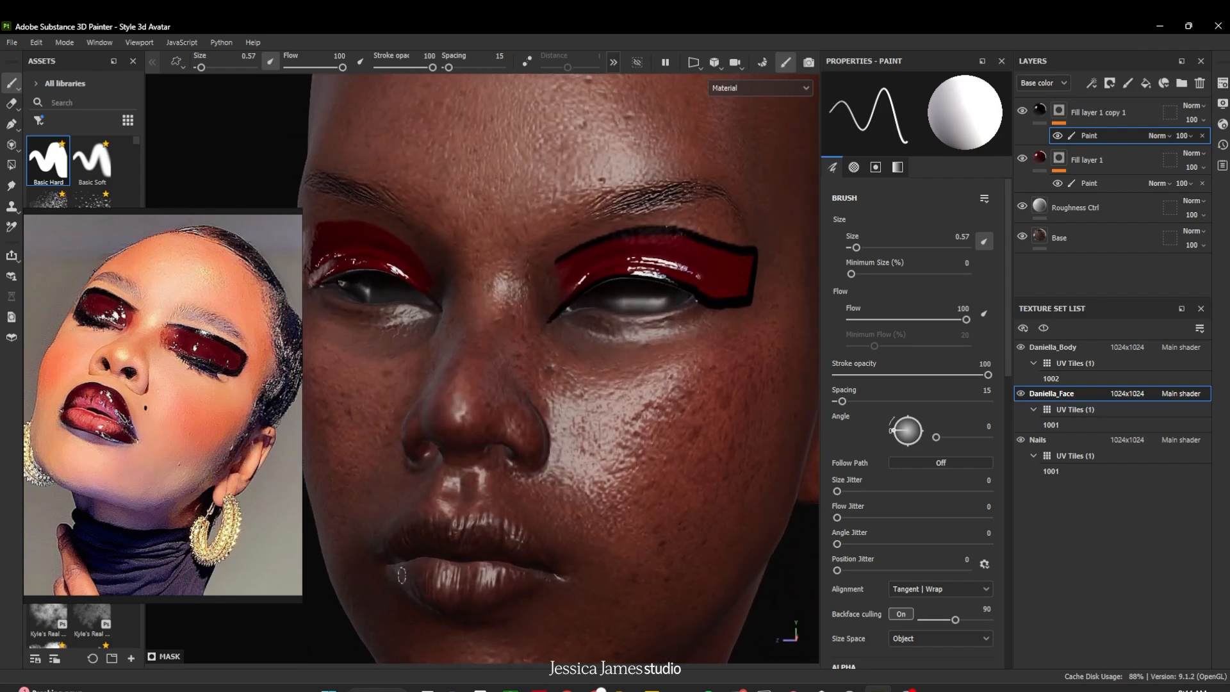
# Line the left eye's inner corner and lower lash line in black with the 0.57 brush
pyautogui.moveTo(550, 323); pyautogui.dragTo(593, 296)
pyautogui.keyDown('alt'); pyautogui.moveTo(778, 563); pyautogui.dragTo(769, 637); pyautogui.keyUp('alt')
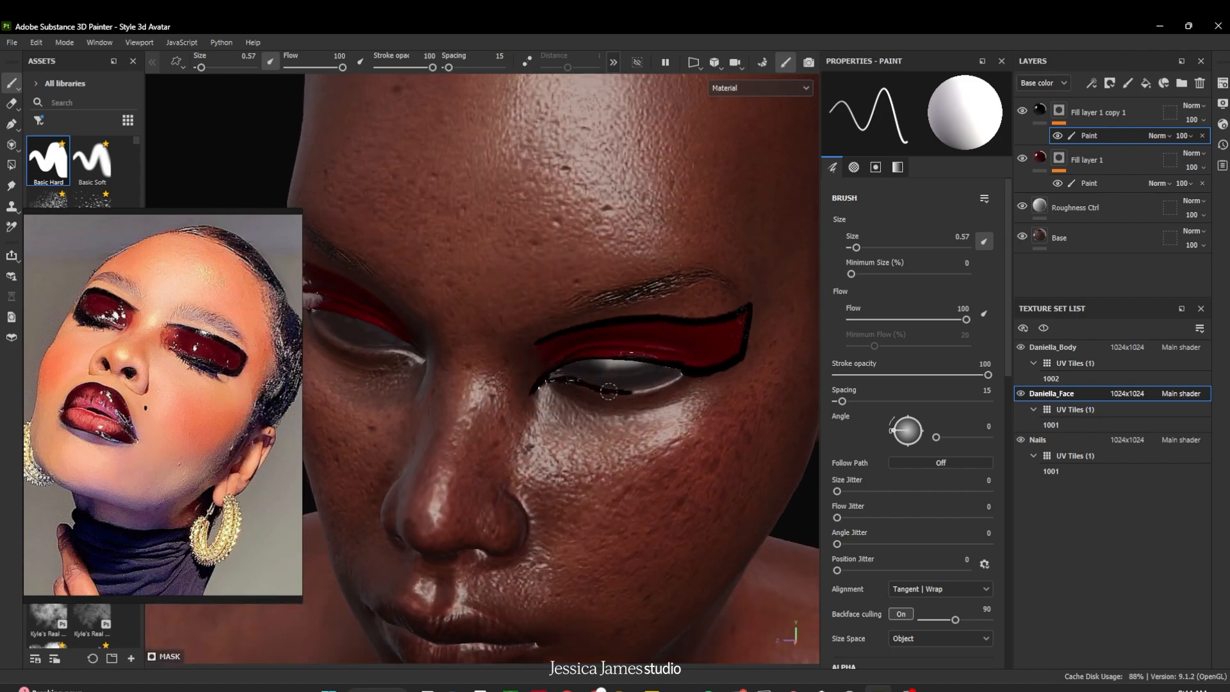
pyautogui.keyDown('alt'); pyautogui.moveTo(796, 530); pyautogui.dragTo(806, 384); pyautogui.keyUp('alt')
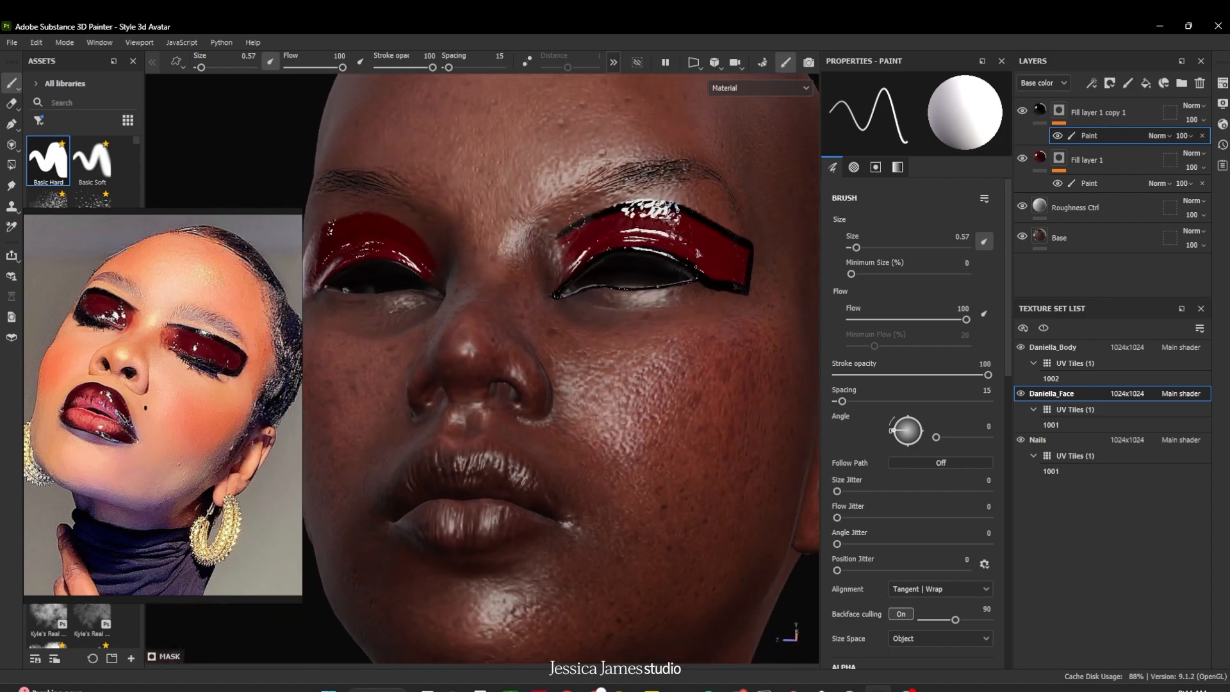
# Set the black liner layer's roughness to 0.2385
pyautogui.moveTo(800, 593)
pyautogui.keyDown('alt'); pyautogui.mouseDown()
pyautogui.moveTo(744, 625)
pyautogui.moveTo(683, 625)
pyautogui.moveTo(720, 608)
pyautogui.mouseUp(); pyautogui.keyUp('alt')
pyautogui.click(1040, 111)
pyautogui.moveTo(836, 490); pyautogui.dragTo(866, 490)
pyautogui.moveTo(604, 612)
pyautogui.keyDown('alt'); pyautogui.mouseDown()
pyautogui.moveTo(397, 605)
pyautogui.moveTo(535, 623)
pyautogui.moveTo(494, 679)
pyautogui.mouseUp(); pyautogui.keyUp('alt')
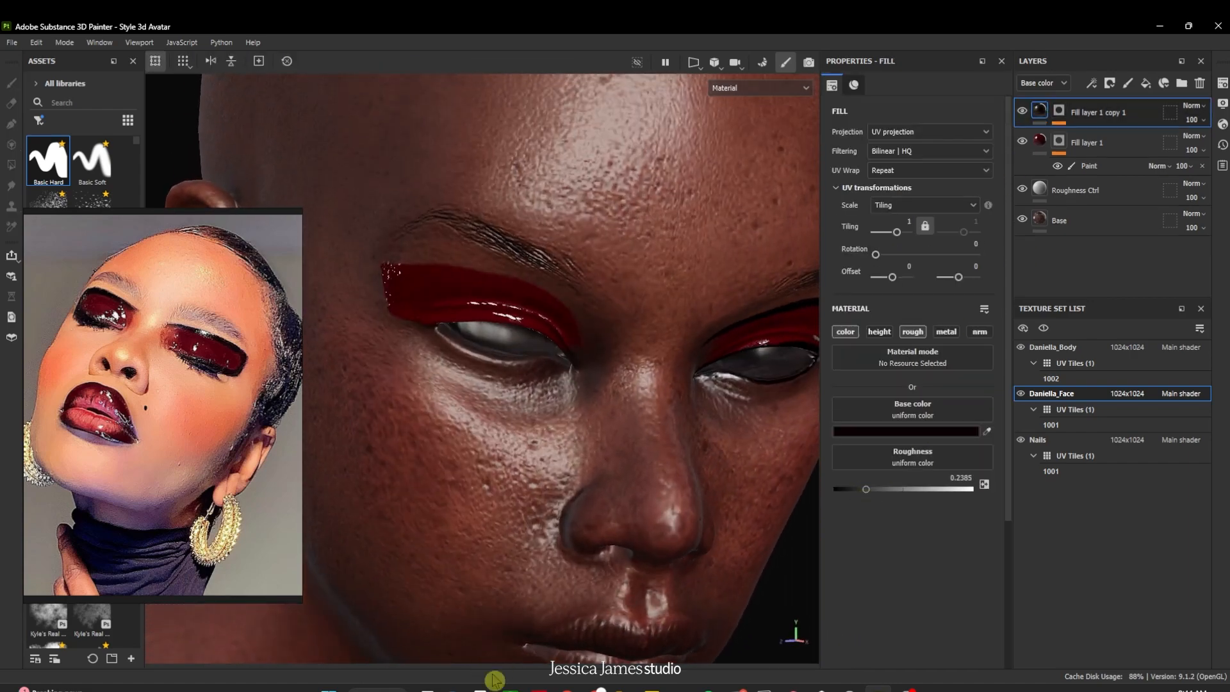
# Outline the right eye's red makeup shape in black along the lash line, outer edge and upper edge using the 0.57 brush
pyautogui.click(1059, 115)
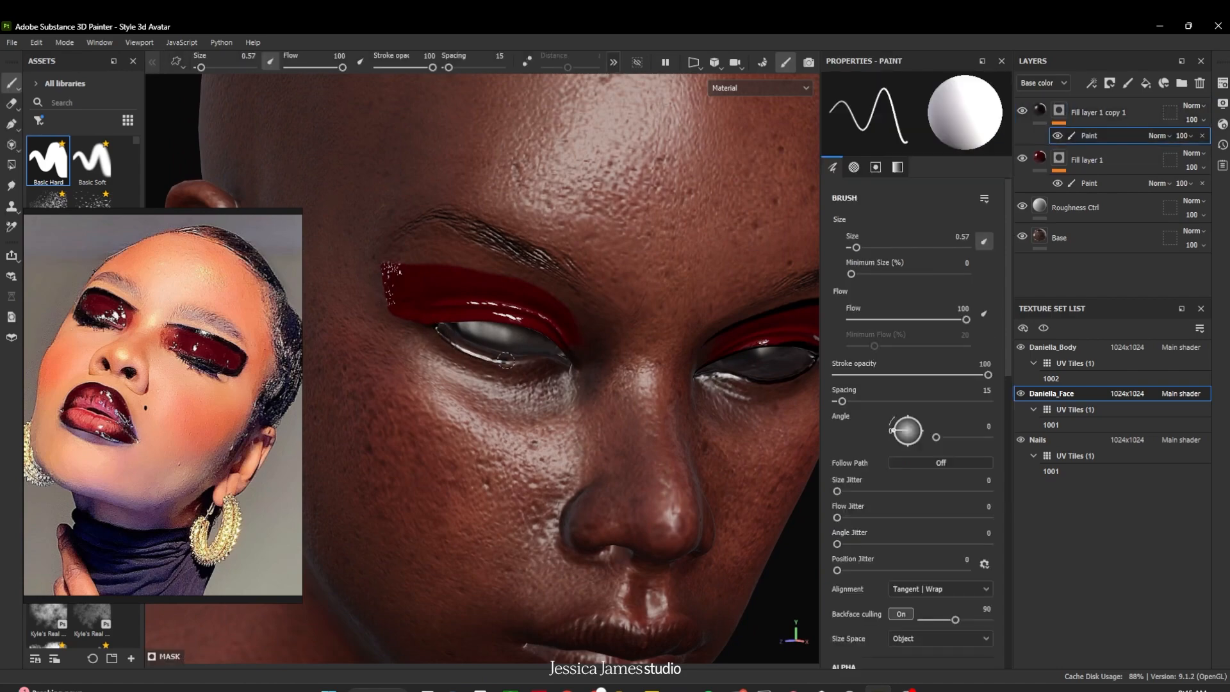
pyautogui.keyDown('alt'); pyautogui.moveTo(721, 550); pyautogui.dragTo(501, 176); pyautogui.keyUp('alt')
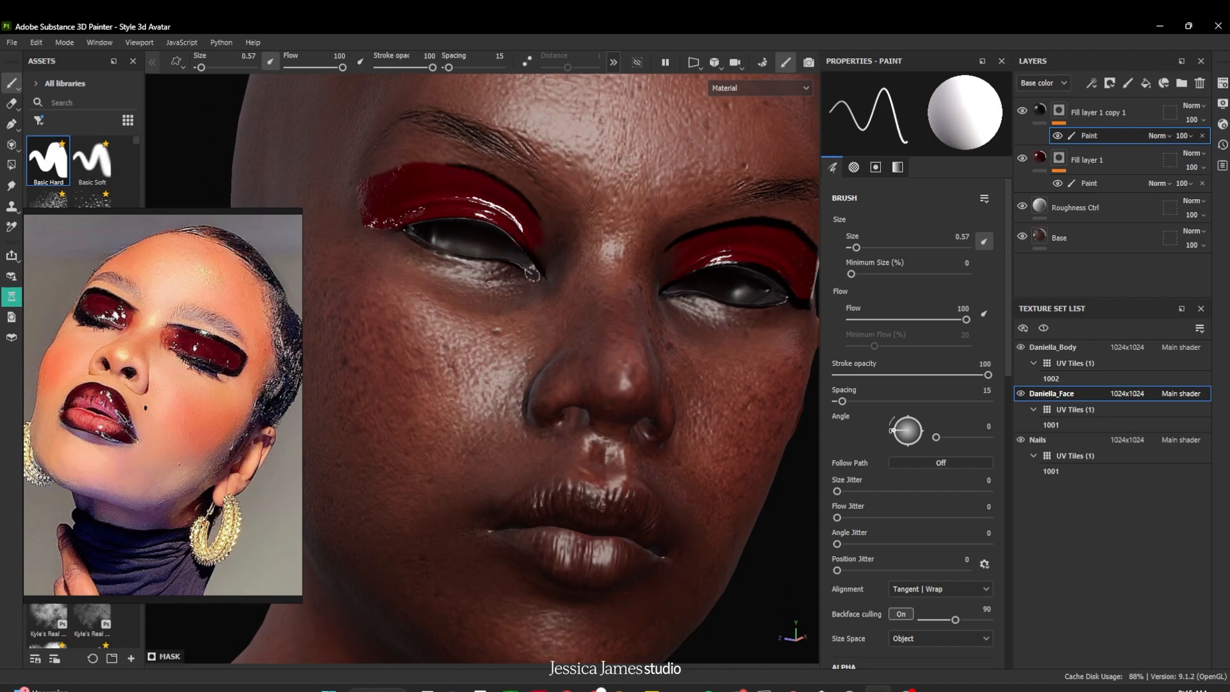
pyautogui.moveTo(784, 555)
pyautogui.keyDown('alt'); pyautogui.mouseDown()
pyautogui.moveTo(714, 596)
pyautogui.moveTo(782, 589)
pyautogui.moveTo(795, 555)
pyautogui.mouseUp(); pyautogui.keyUp('alt')
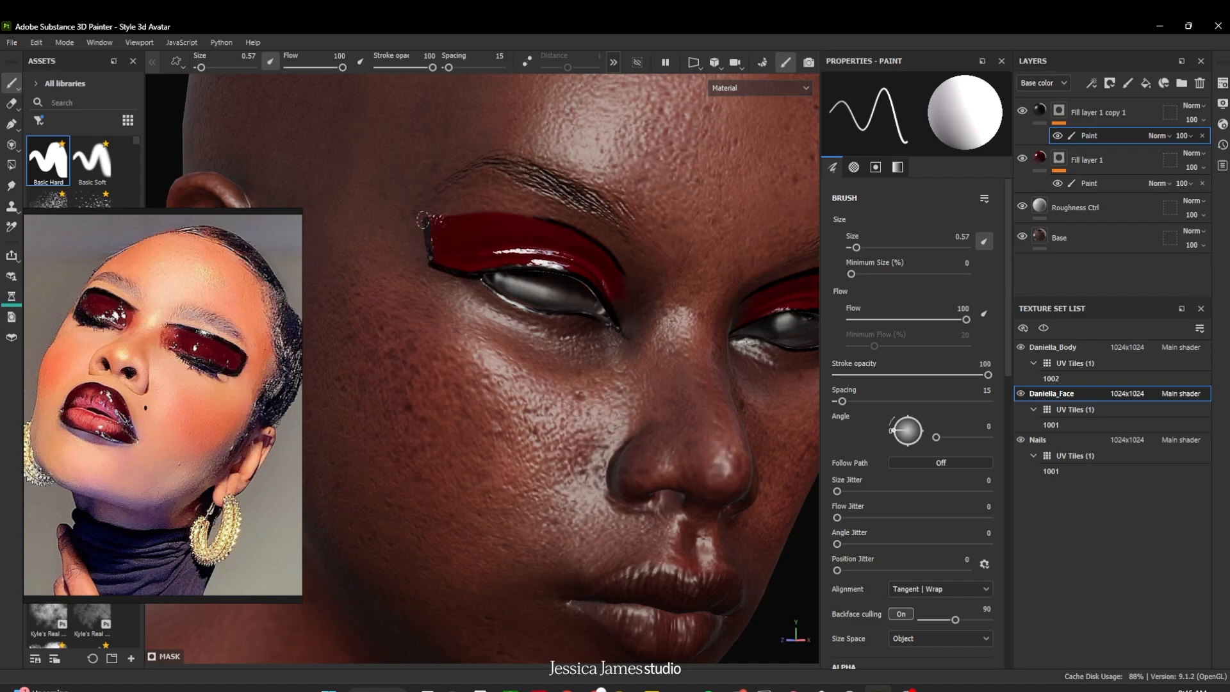
pyautogui.keyDown('alt'); pyautogui.moveTo(765, 640); pyautogui.dragTo(789, 652); pyautogui.keyUp('alt')
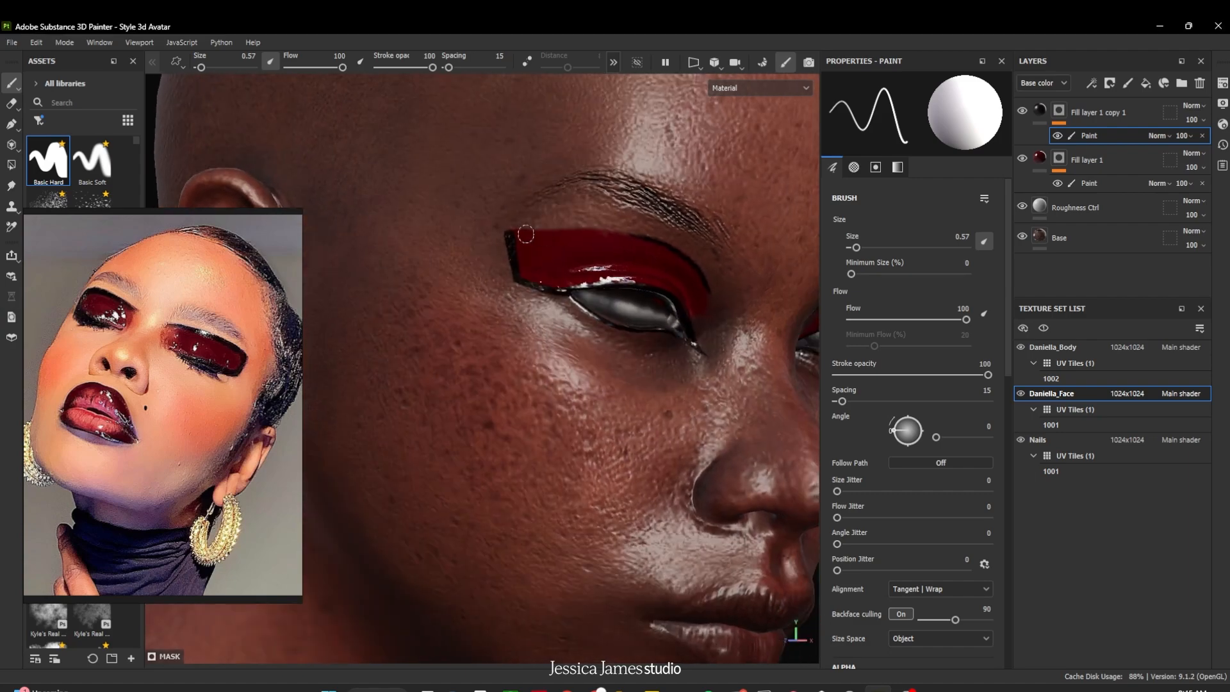
pyautogui.moveTo(518, 231); pyautogui.dragTo(618, 232)
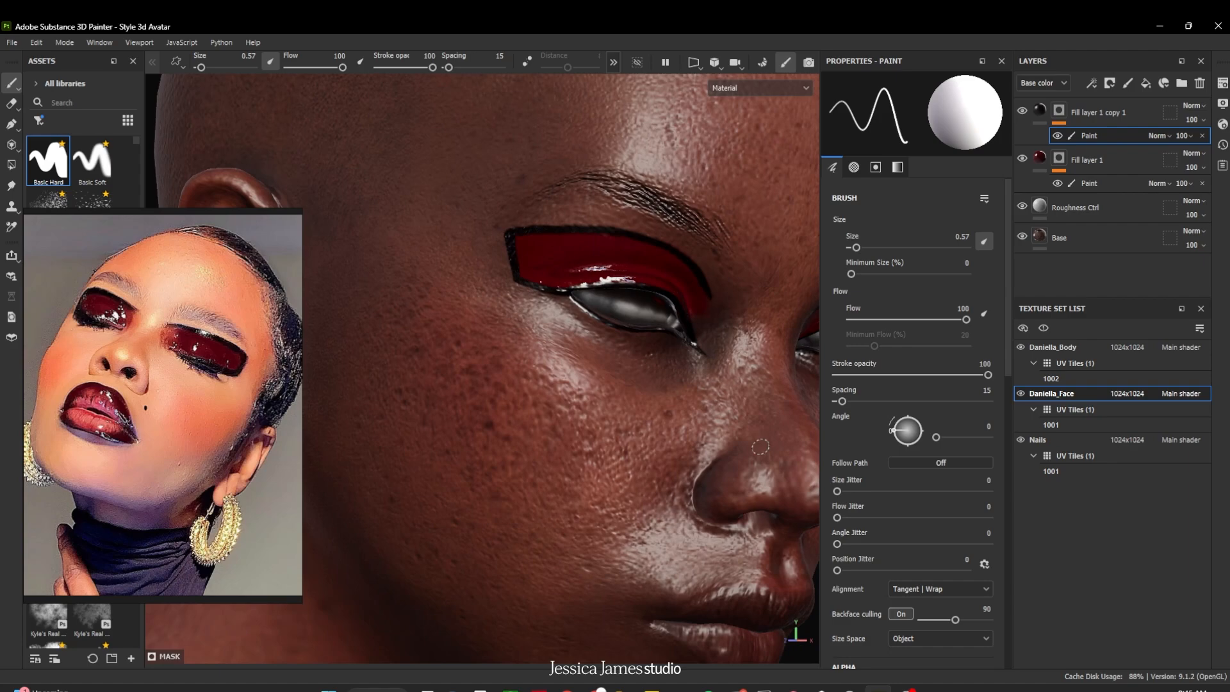
pyautogui.scroll(-3, 729, 496)
pyautogui.keyDown('alt'); pyautogui.moveTo(629, 547); pyautogui.dragTo(545, 437, button='middle'); pyautogui.keyUp('alt')
pyautogui.moveTo(714, 533)
pyautogui.keyDown('alt'); pyautogui.mouseDown()
pyautogui.moveTo(629, 502)
pyautogui.moveTo(621, 472)
pyautogui.moveTo(551, 480)
pyautogui.moveTo(624, 512)
pyautogui.moveTo(626, 500)
pyautogui.moveTo(689, 519)
pyautogui.moveTo(690, 544)
pyautogui.moveTo(625, 540)
pyautogui.moveTo(598, 511)
pyautogui.moveTo(686, 489)
pyautogui.moveTo(725, 501)
pyautogui.moveTo(692, 516)
pyautogui.moveTo(612, 503)
pyautogui.moveTo(718, 506)
pyautogui.mouseUp(); pyautogui.keyUp('alt')
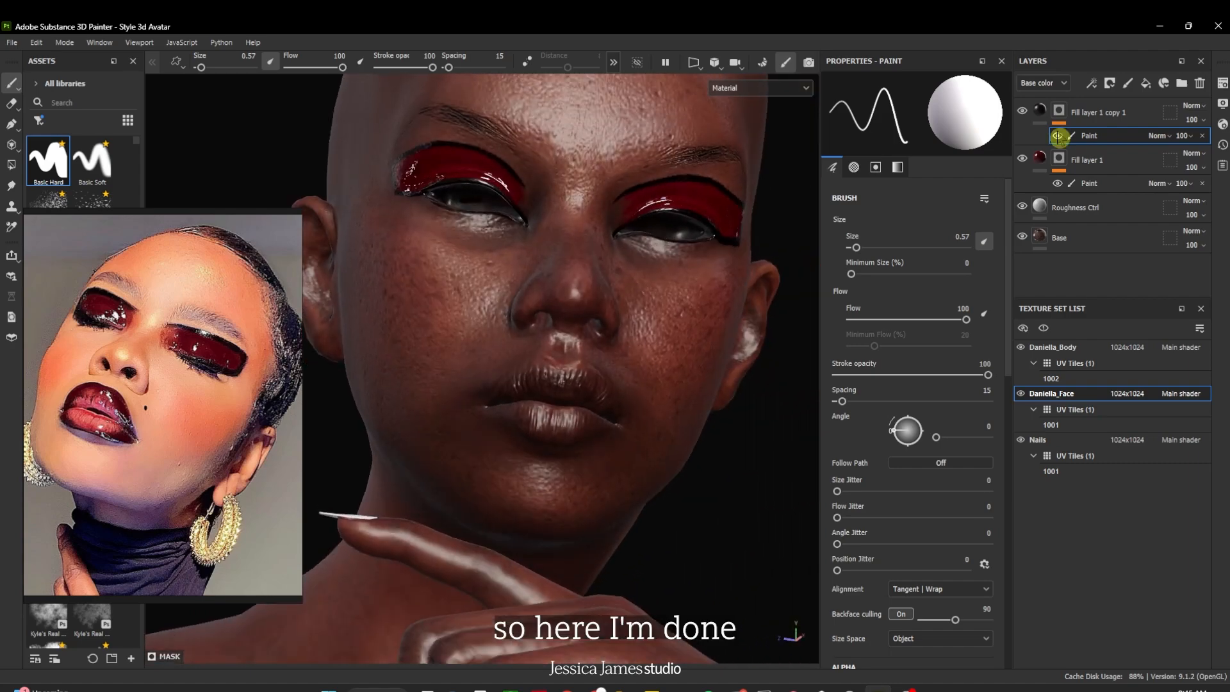
# Group the red and black eye makeup fill layers in a new folder named Eyes
pyautogui.click(1097, 169)
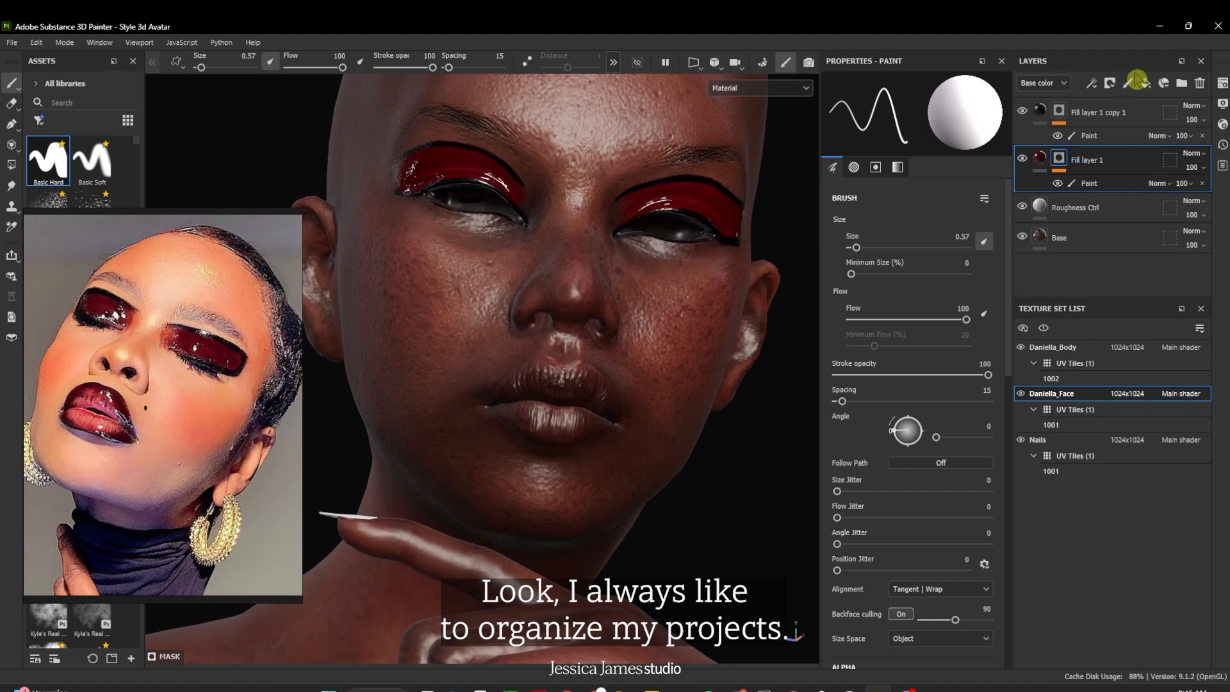
pyautogui.click(1181, 83)
pyautogui.moveTo(1089, 161); pyautogui.dragTo(1099, 115)
pyautogui.click(1098, 148)
pyautogui.keyDown('shift'); pyautogui.click(1095, 187); pyautogui.keyUp('shift')
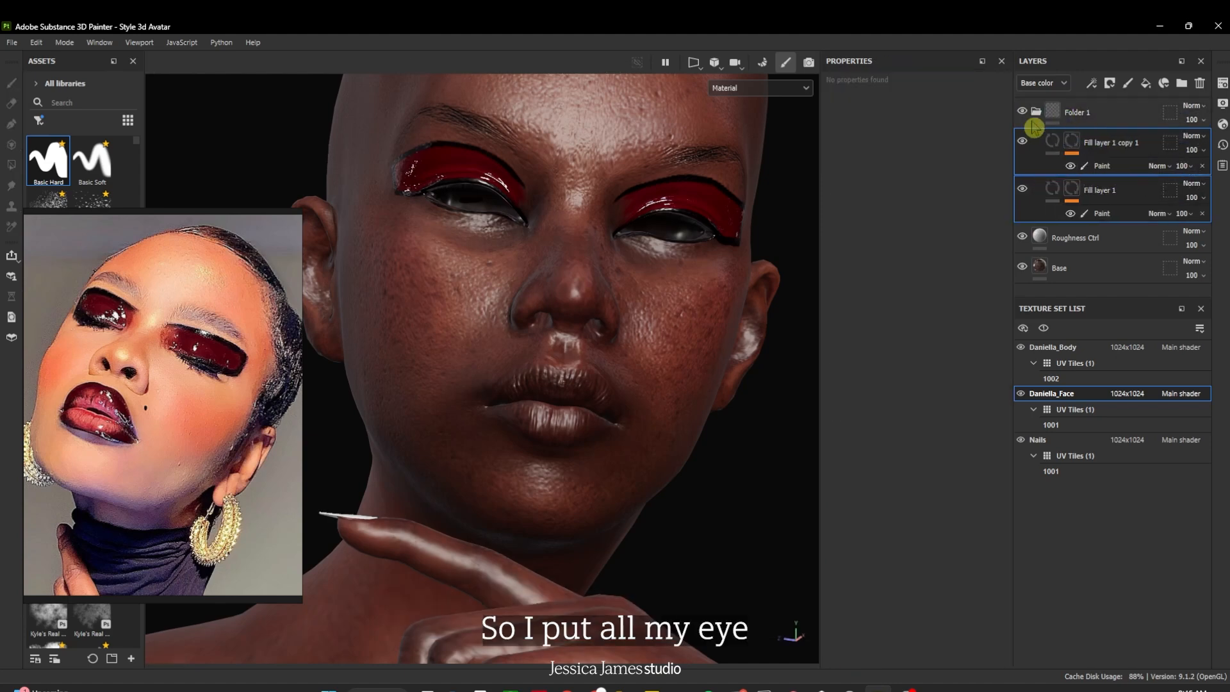
pyautogui.click(1036, 112)
pyautogui.doubleClick(1074, 112)
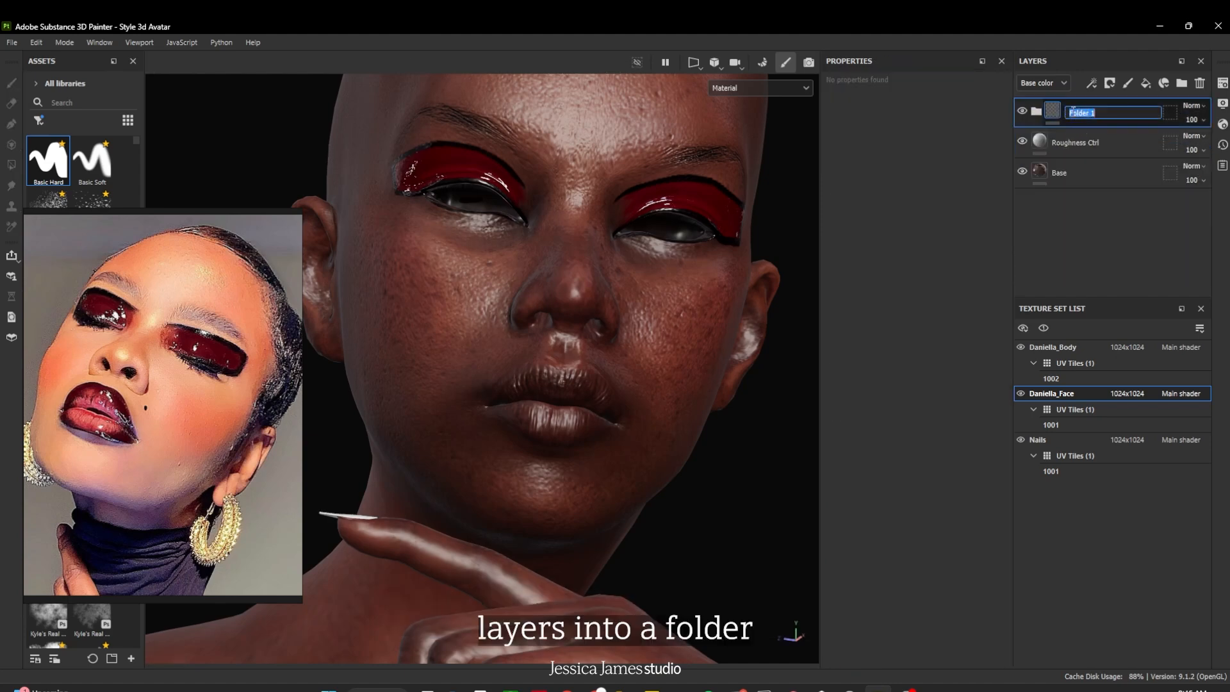
pyautogui.write('Eyes')
pyautogui.click(1075, 117)
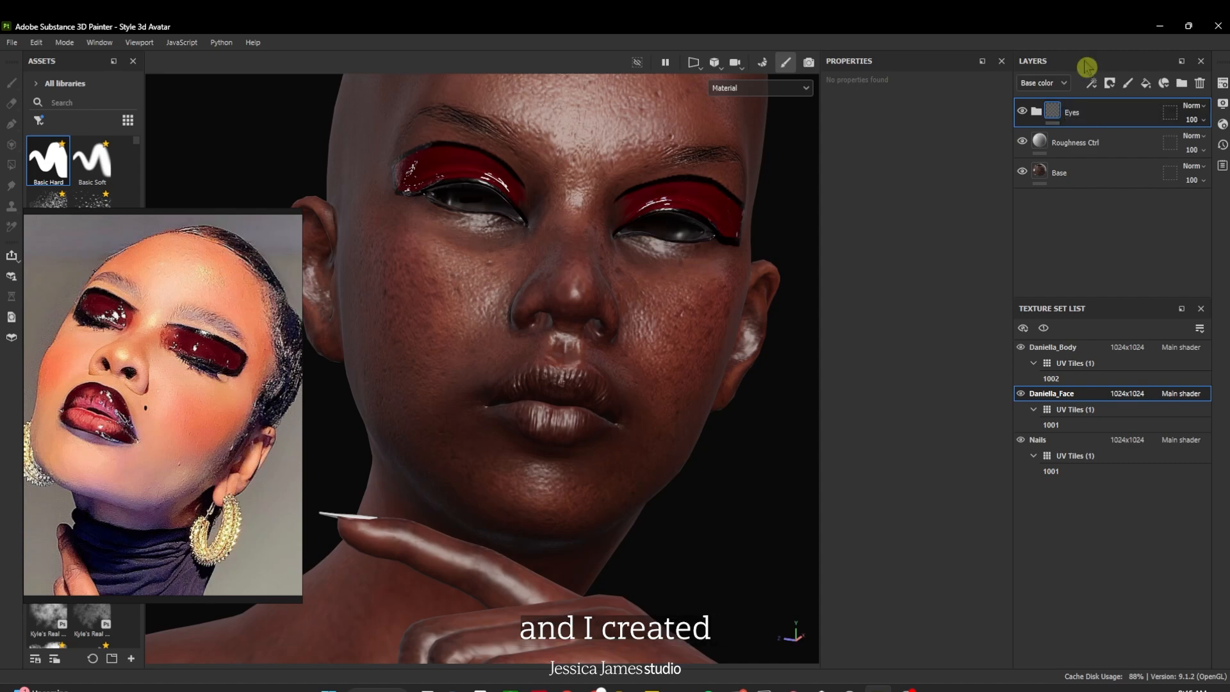
# Create a new folder above Eyes and place a duplicate of the red eye fill layer in it
pyautogui.click(1180, 86)
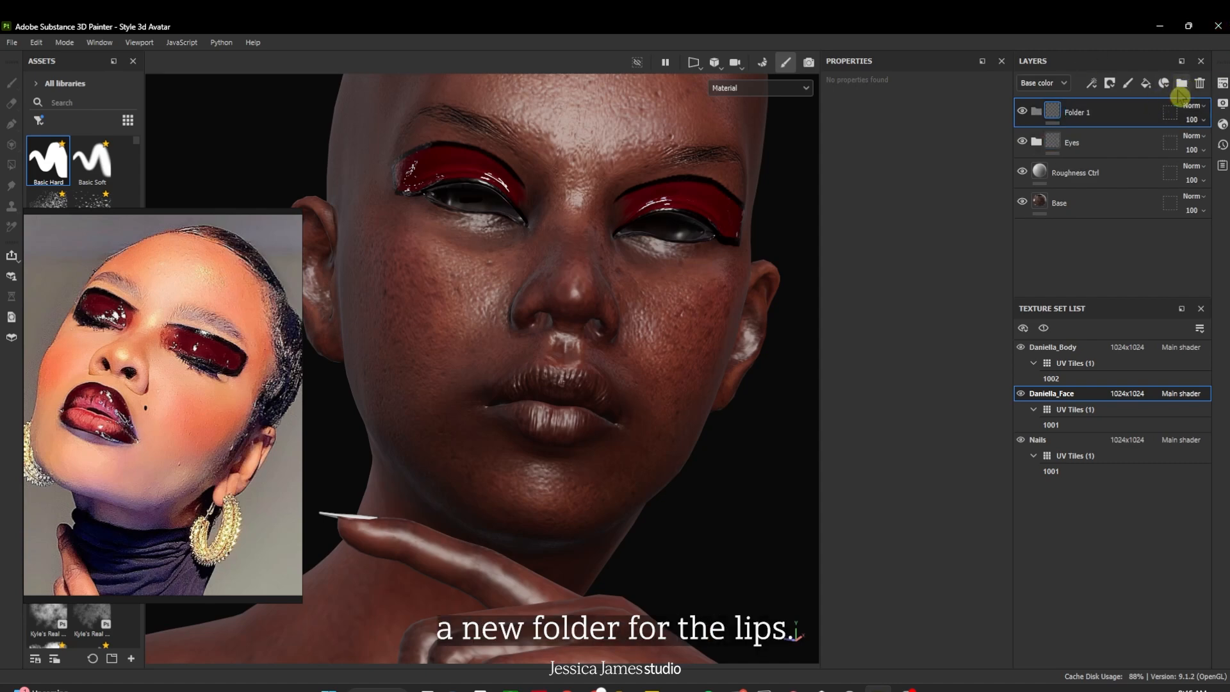
pyautogui.click(1036, 142)
pyautogui.click(1098, 217)
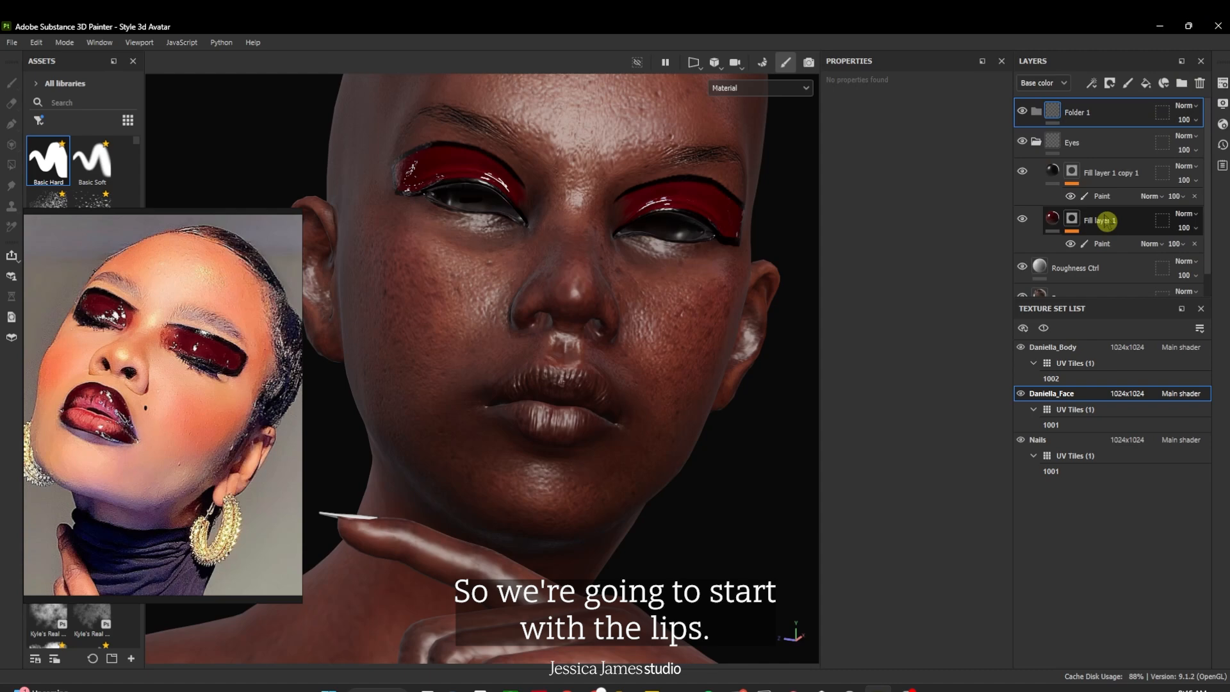
pyautogui.hotkey('ctrl', 'd')
pyautogui.moveTo(1120, 228); pyautogui.dragTo(1099, 111)
pyautogui.click(1036, 190)
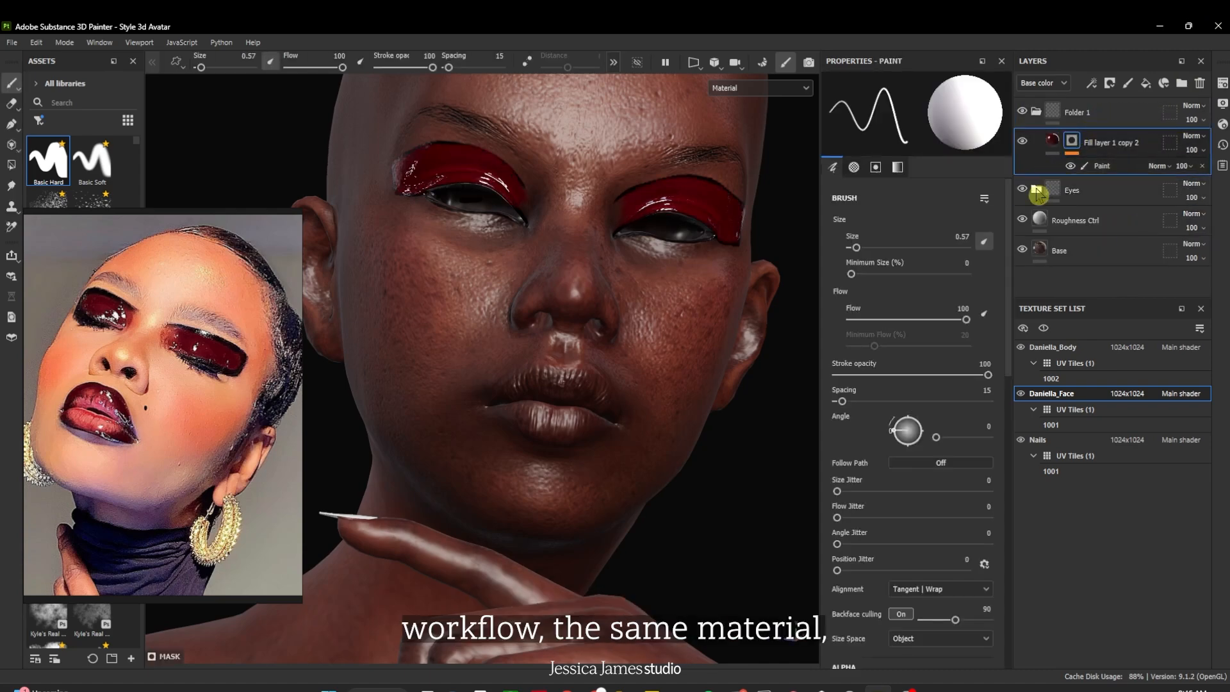
# Remove the copied paint effect from the duplicated red layer and rename its folder Lips
pyautogui.click(1202, 165)
pyautogui.click(1055, 138)
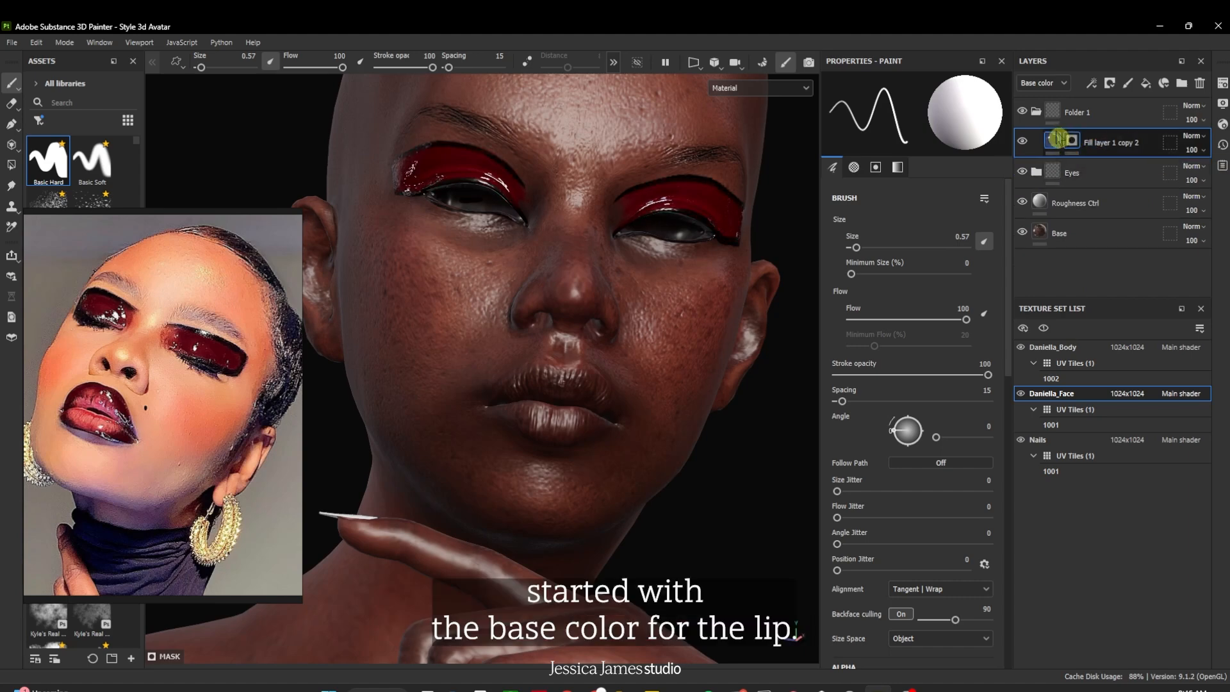
pyautogui.doubleClick(1079, 114)
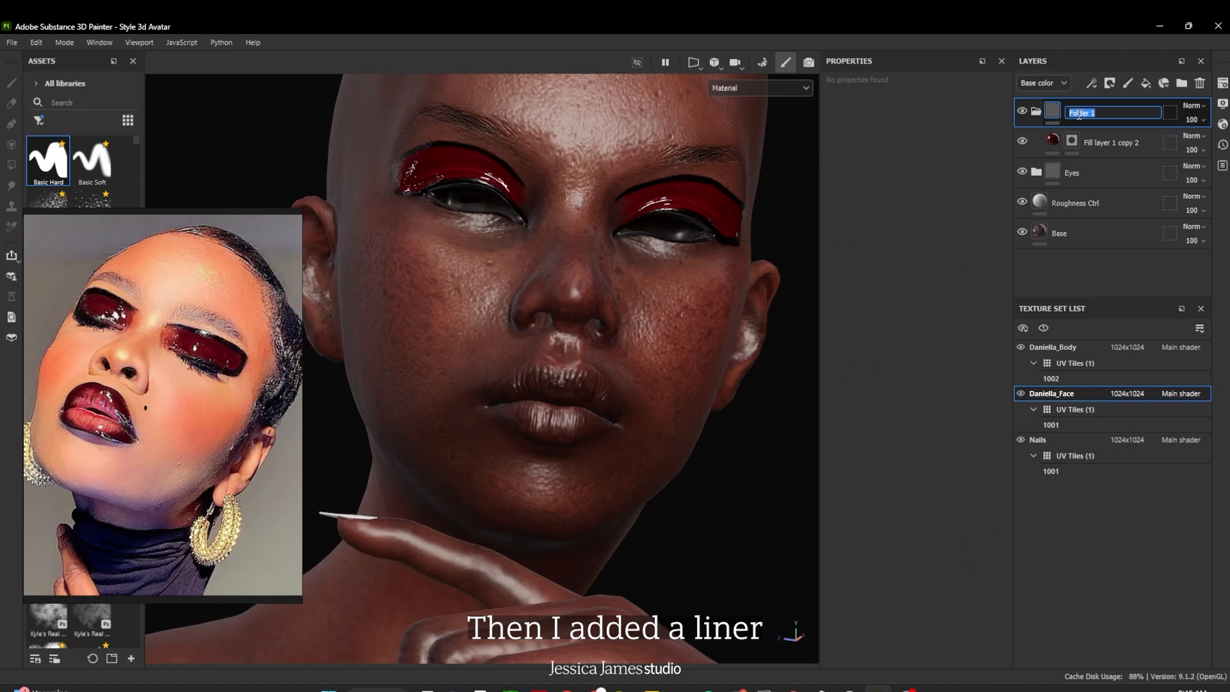
pyautogui.write('Lips')
pyautogui.click(1081, 120)
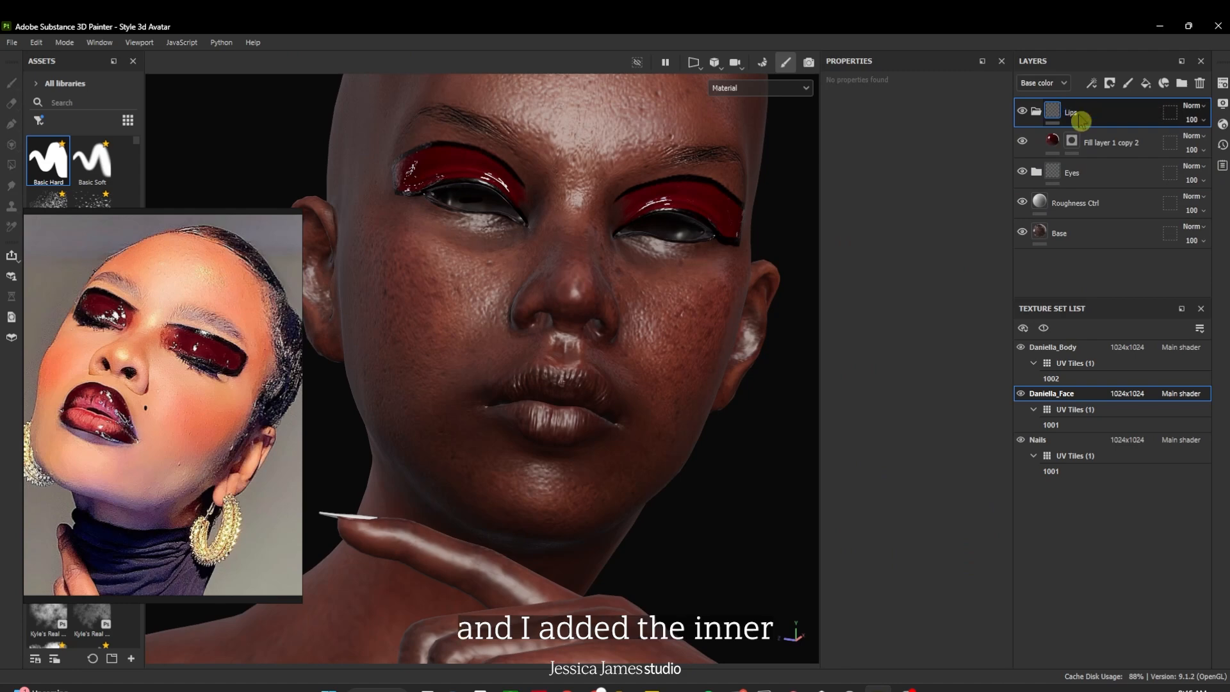
# Turn off the lip fill layer's roughness channel and add a paint effect to its mask
pyautogui.click(1046, 147)
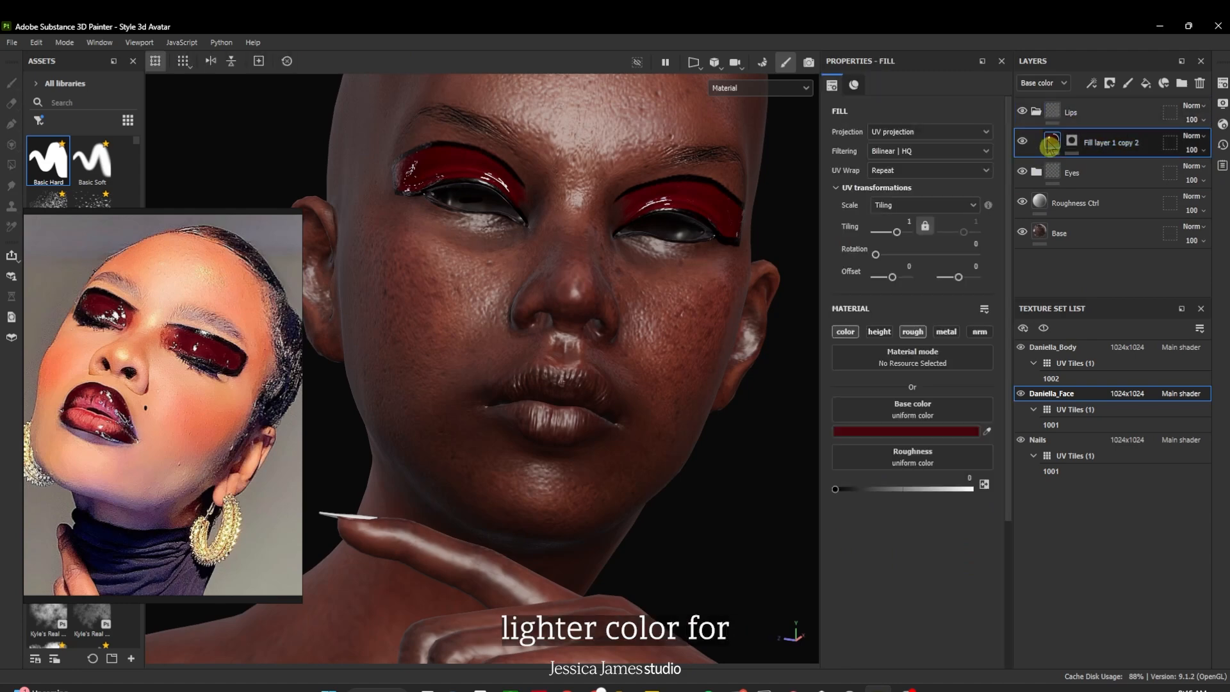
pyautogui.click(913, 334)
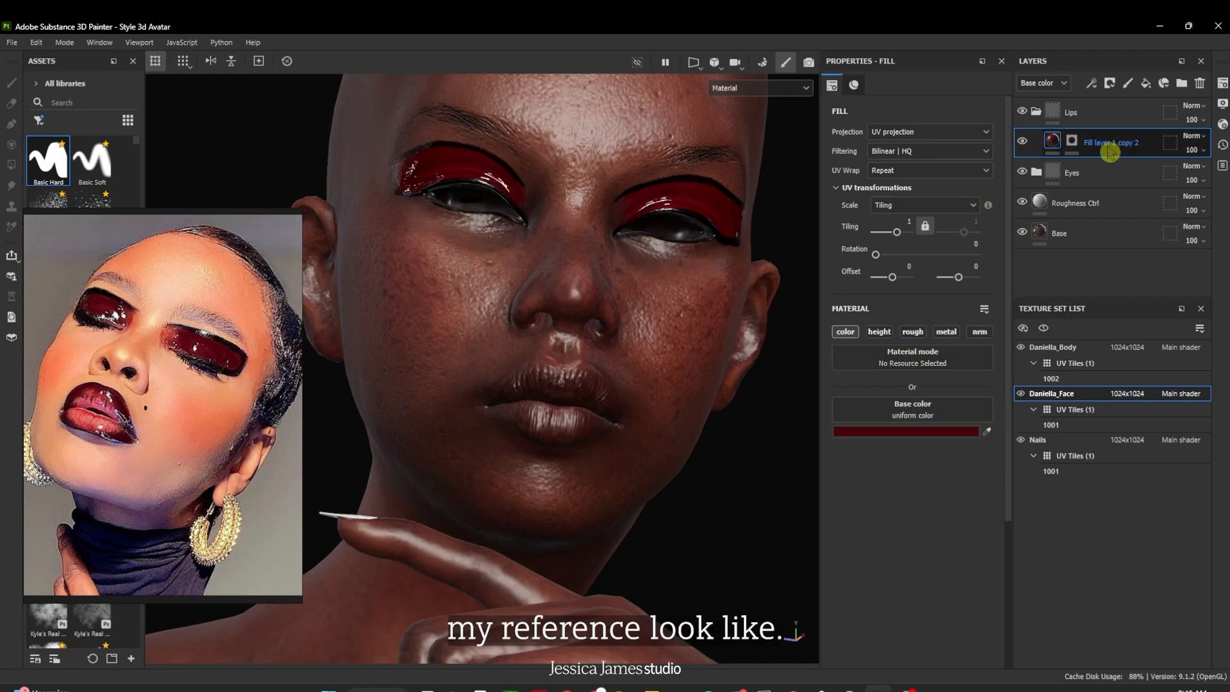
pyautogui.click(1078, 151)
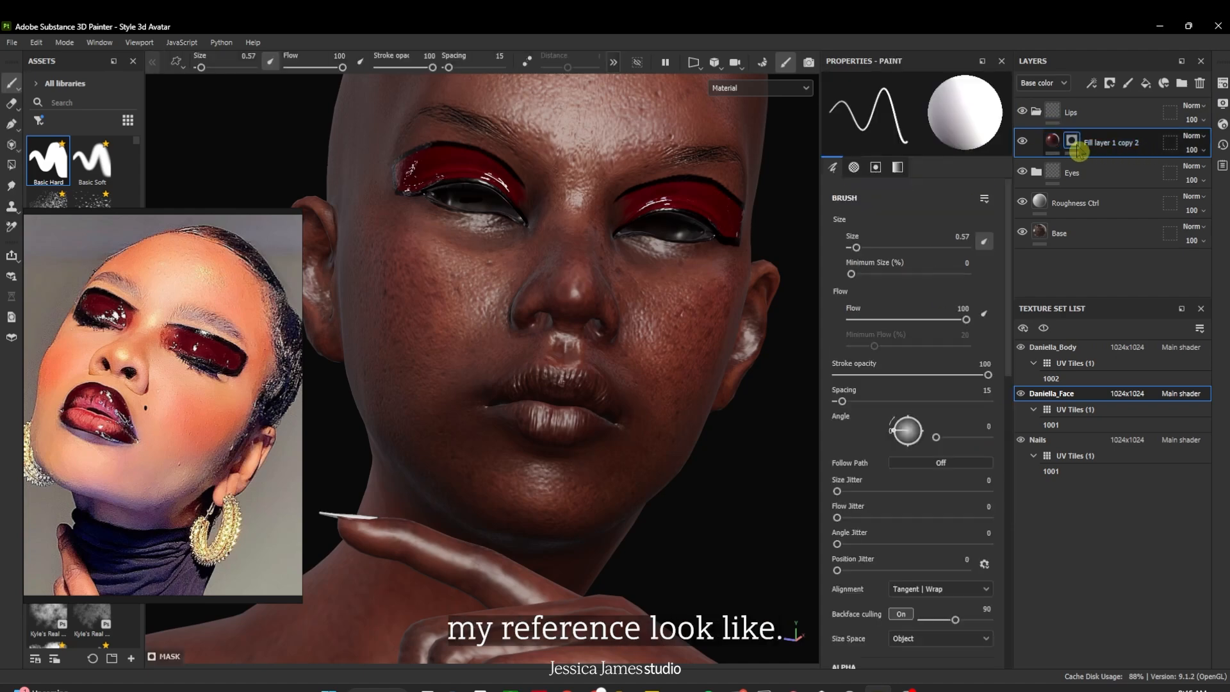
pyautogui.click(1091, 84)
pyautogui.click(1123, 123)
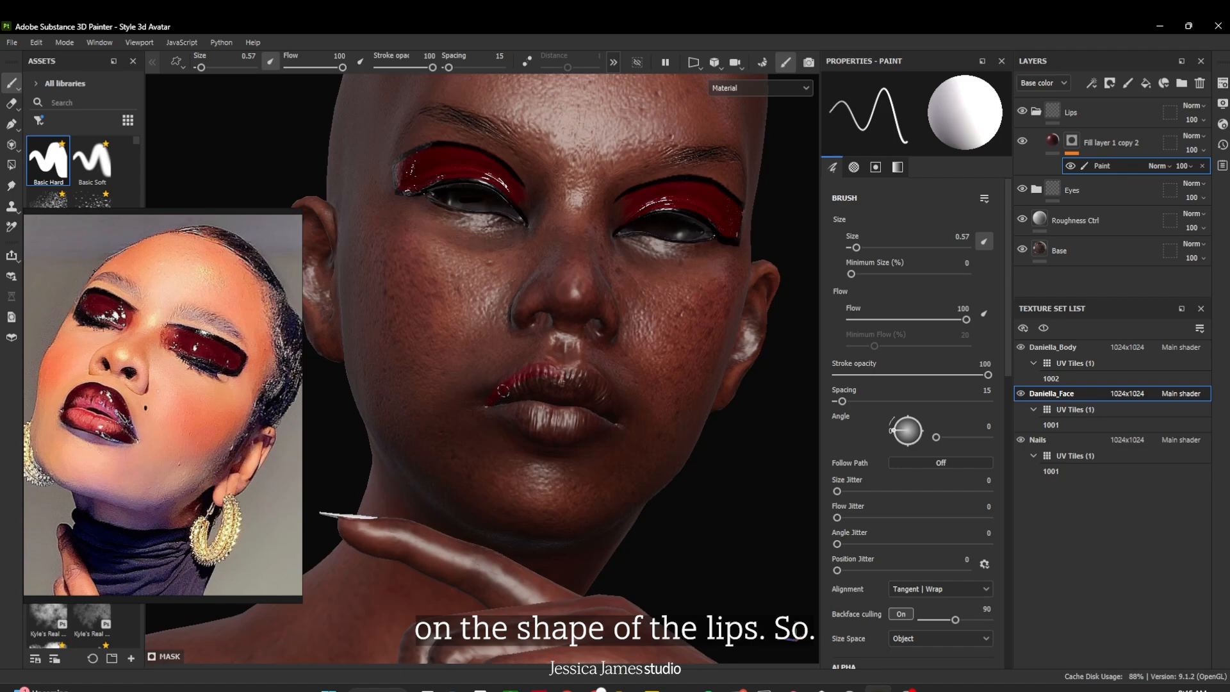
# Paint the upper and lower lips dark red from several angles with the 0.57 Basic Hard brush
pyautogui.keyDown('alt'); pyautogui.moveTo(604, 375); pyautogui.dragTo(557, 449); pyautogui.keyUp('alt')
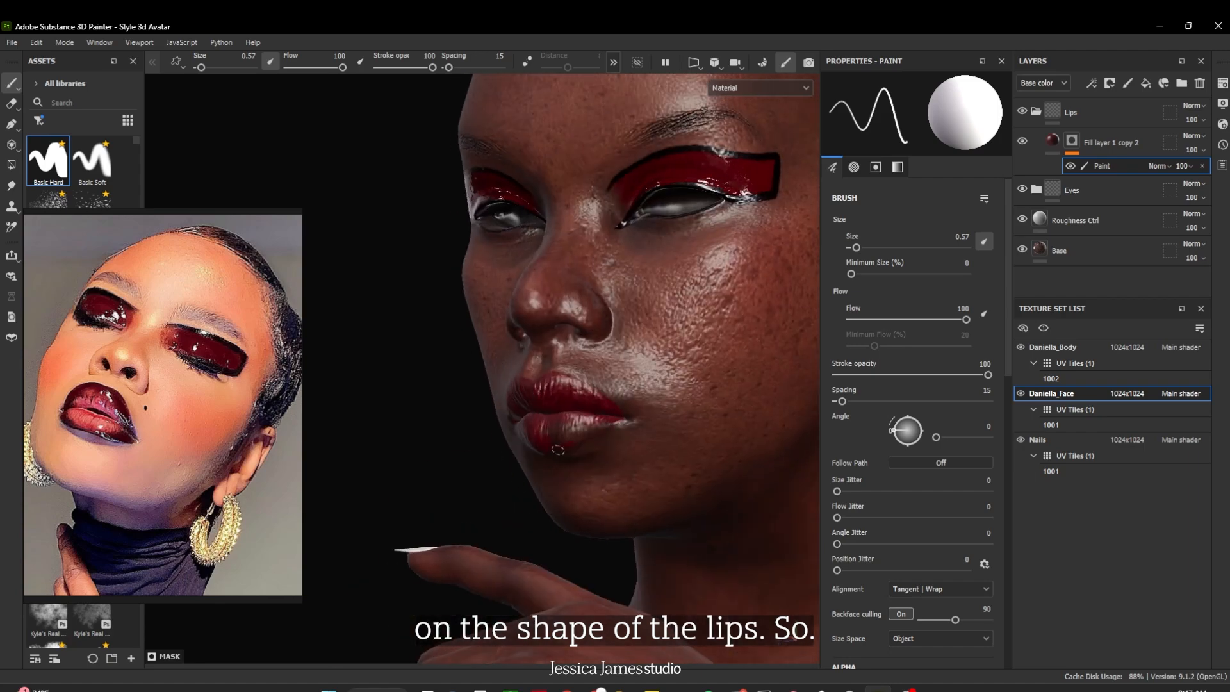
pyautogui.keyDown('alt'); pyautogui.moveTo(604, 417); pyautogui.dragTo(584, 407); pyautogui.keyUp('alt')
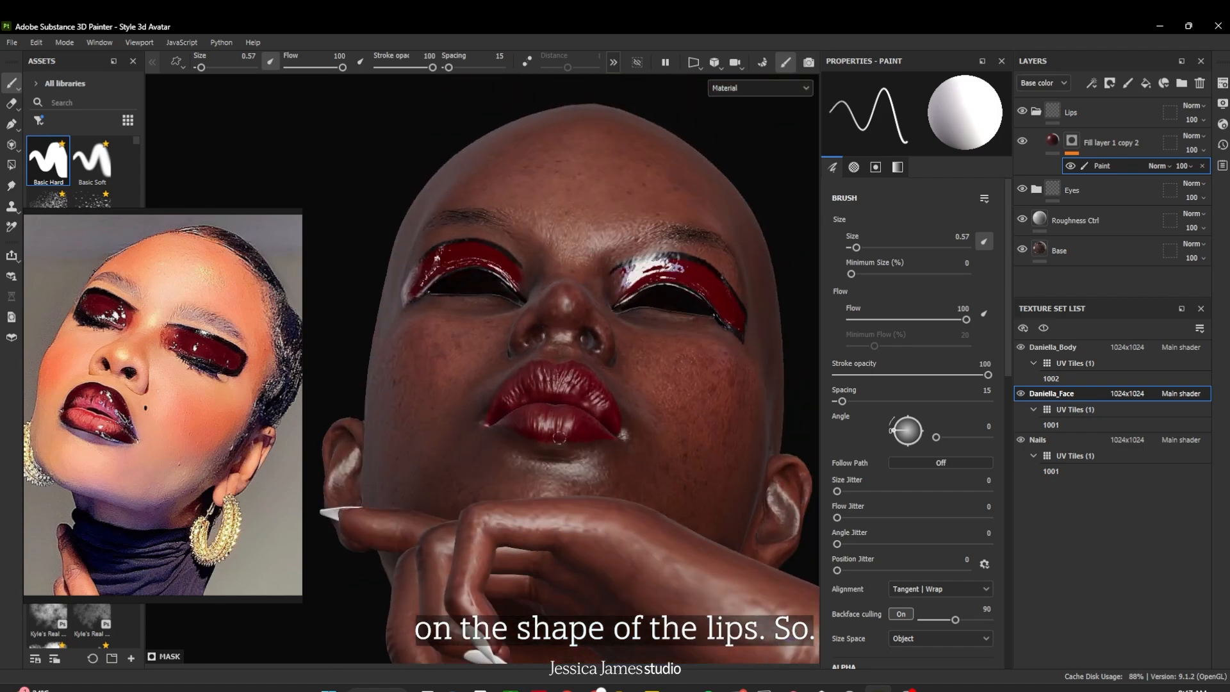
pyautogui.keyDown('alt'); pyautogui.moveTo(340, 292); pyautogui.dragTo(333, 423); pyautogui.keyUp('alt')
pyautogui.moveTo(455, 410)
pyautogui.keyDown('alt'); pyautogui.mouseDown()
pyautogui.moveTo(574, 443)
pyautogui.moveTo(471, 417)
pyautogui.mouseUp(); pyautogui.keyUp('alt')
# Duplicate the lip layer without its paint, sample a lighter pink from the reference's lips, and add a paint effect to its mask
pyautogui.click(1117, 149)
pyautogui.hotkey('ctrl', 'd')
pyautogui.click(1194, 167)
pyautogui.click(1052, 140)
pyautogui.click(986, 431)
pyautogui.click(119, 444)
pyautogui.click(1074, 145)
pyautogui.click(1092, 84)
pyautogui.click(1117, 116)
# Pick a soft, textured low-flow brush from the asset library for blending the lip color
pyautogui.moveTo(160, 221); pyautogui.dragTo(341, 262)
pyautogui.moveTo(136, 141); pyautogui.dragTo(136, 192)
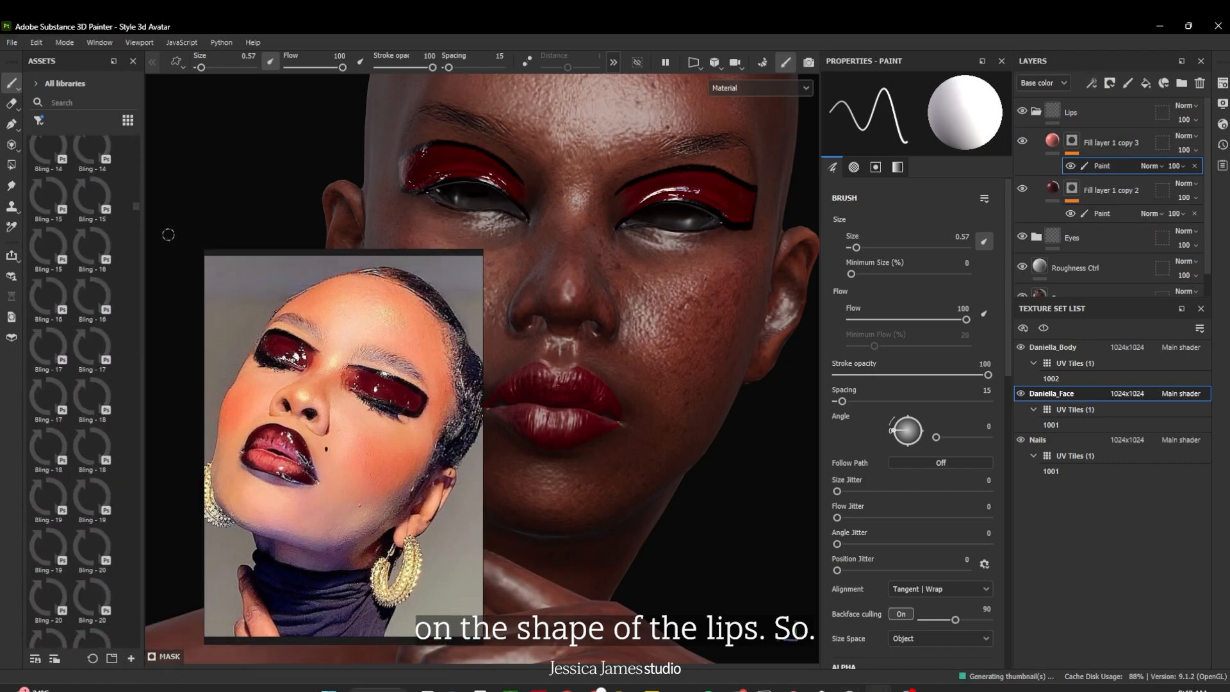
pyautogui.scroll(-3, 74, 258)
pyautogui.scroll(-15, 73, 257)
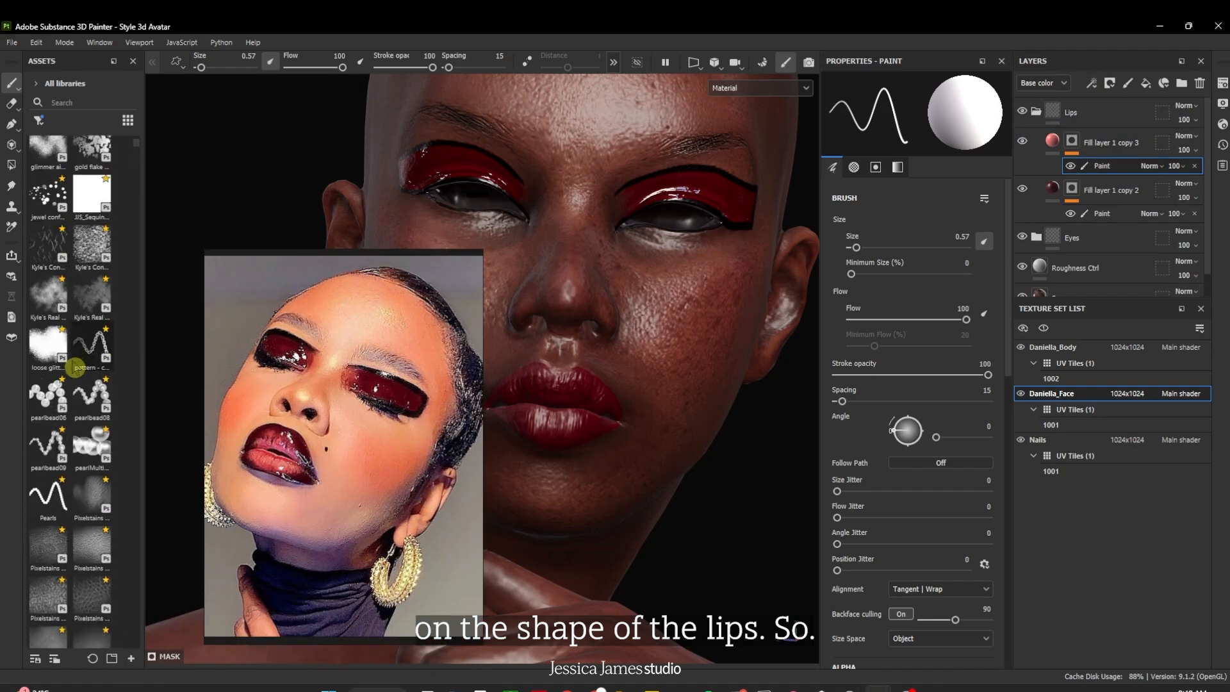
pyautogui.scroll(-3, 72, 554)
pyautogui.click(90, 471)
pyautogui.moveTo(346, 264); pyautogui.dragTo(158, 244)
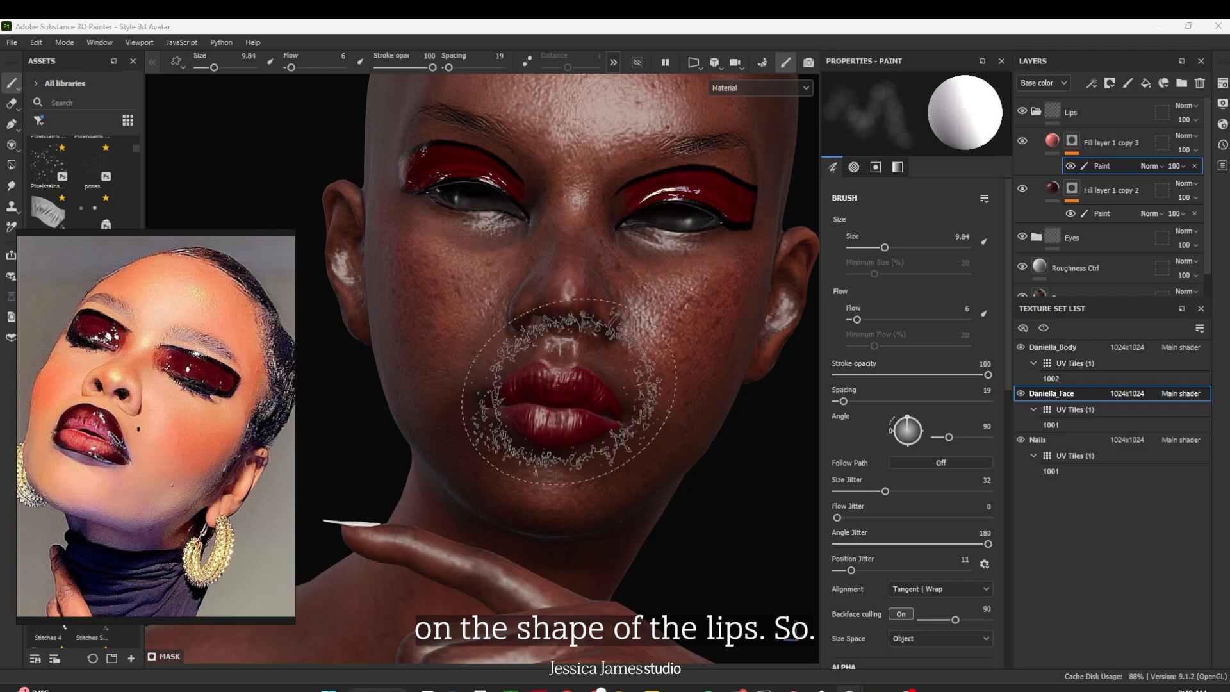
# Set the brush size to 1.61 and stroke opacity to 52, and blend the lighter pink into the center of the lips
pyautogui.moveTo(214, 68); pyautogui.dragTo(205, 67)
pyautogui.moveTo(432, 68); pyautogui.dragTo(406, 67)
pyautogui.moveTo(713, 508)
pyautogui.keyDown('alt'); pyautogui.mouseDown()
pyautogui.moveTo(686, 455)
pyautogui.moveTo(756, 525)
pyautogui.mouseUp(); pyautogui.keyUp('alt')
pyautogui.keyDown('shift'); pyautogui.moveTo(756, 525); pyautogui.dragTo(785, 512, button='right'); pyautogui.keyUp('shift')
# Add a lip gloss layer by duplicating the base lip layer above the pink one, with only roughness active at its minimum
pyautogui.click(1121, 194)
pyautogui.hotkey('ctrl', 'd')
pyautogui.moveTo(1120, 196); pyautogui.dragTo(1115, 130)
pyautogui.click(1052, 140)
pyautogui.keyDown('alt'); pyautogui.click(913, 331); pyautogui.keyUp('alt')
pyautogui.moveTo(876, 441); pyautogui.dragTo(832, 444)
pyautogui.keyDown('alt'); pyautogui.moveTo(564, 449); pyautogui.dragTo(691, 487); pyautogui.keyUp('alt')
# Duplicate the dark red lip layer, change the lower one's base color to near black, and select the upper one's paint effect
pyautogui.click(1120, 222)
pyautogui.hotkey('ctrl', 'd')
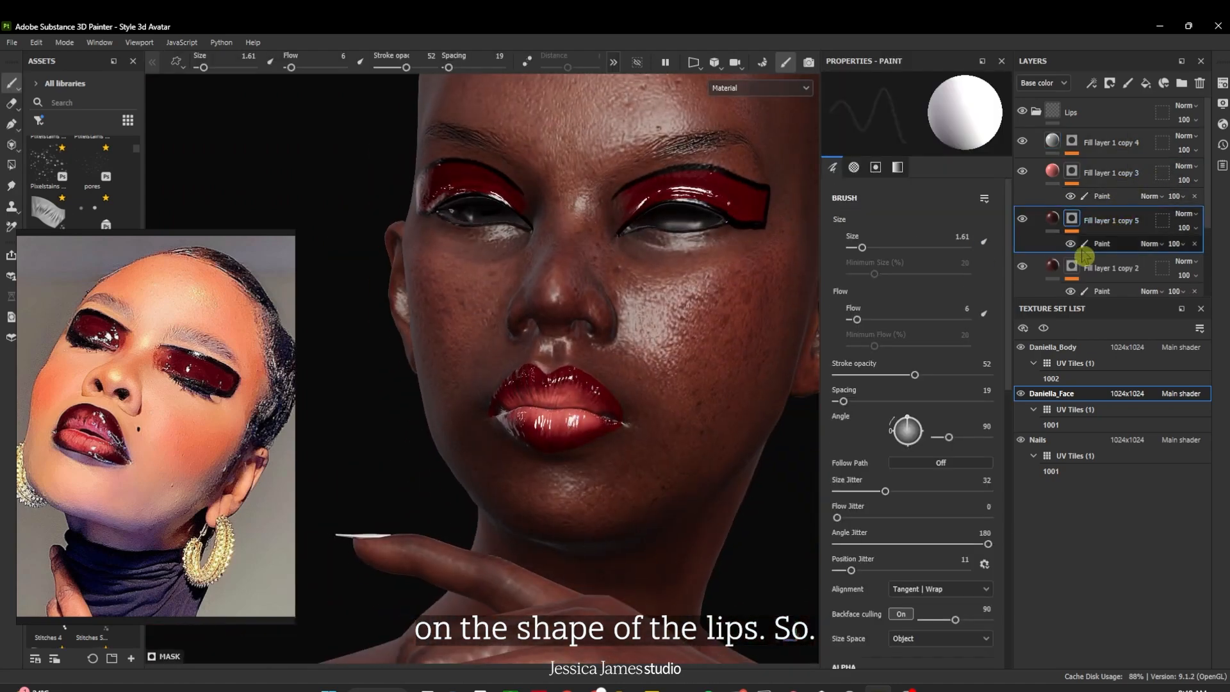
pyautogui.click(1053, 265)
pyautogui.click(910, 431)
pyautogui.click(1079, 266)
pyautogui.click(1102, 244)
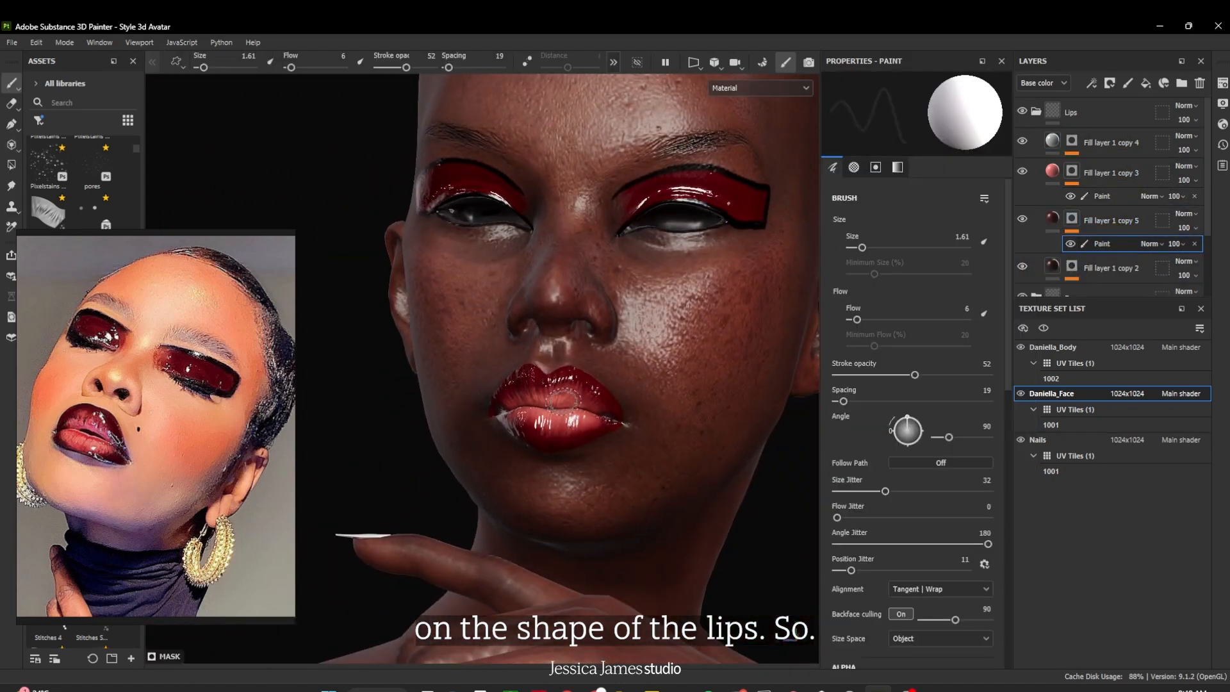
# With a black 1.26 brush and stroke opacity raised to 71, mask away the red along the lip edges to expose the dark liner
pyautogui.keyDown('ctrl'); pyautogui.moveTo(578, 424); pyautogui.dragTo(557, 424, button='right'); pyautogui.keyUp('ctrl')
pyautogui.keyDown('ctrl'); pyautogui.moveTo(557, 424); pyautogui.dragTo(580, 424, button='right'); pyautogui.keyUp('ctrl')
pyautogui.keyDown('alt'); pyautogui.moveTo(706, 432); pyautogui.dragTo(846, 480); pyautogui.keyUp('alt')
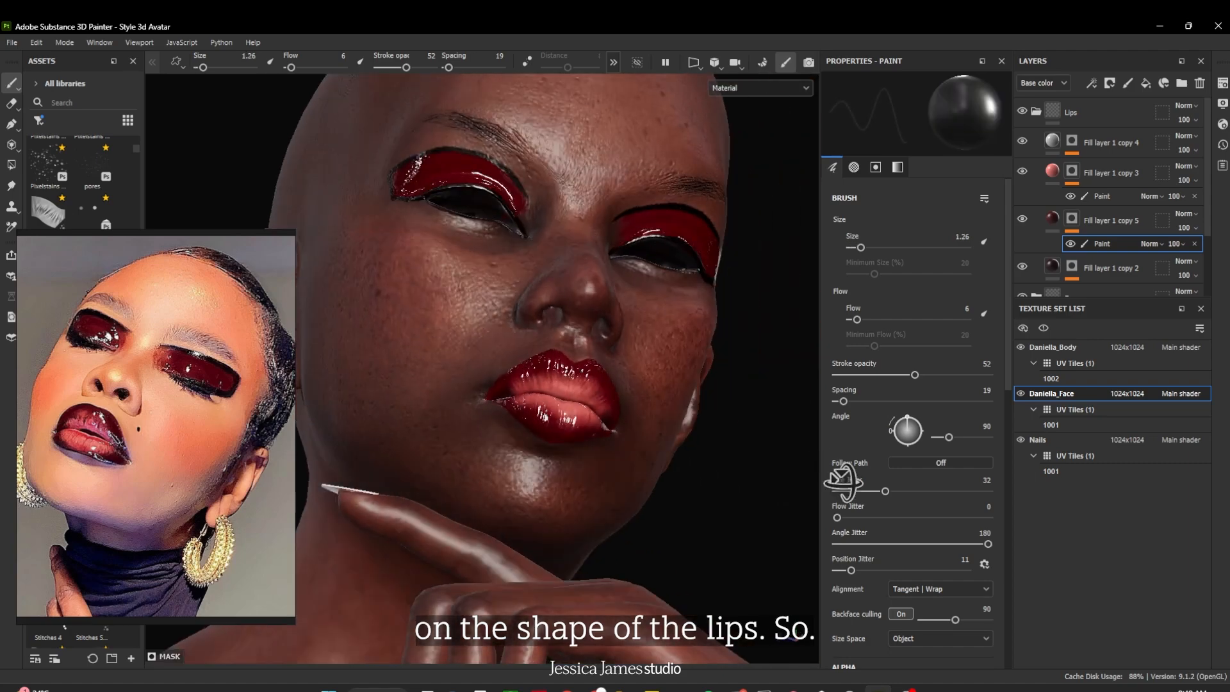
pyautogui.moveTo(407, 68); pyautogui.dragTo(417, 69)
pyautogui.moveTo(492, 385)
pyautogui.mouseDown()
pyautogui.moveTo(501, 376)
pyautogui.moveTo(741, 472)
pyautogui.mouseUp()
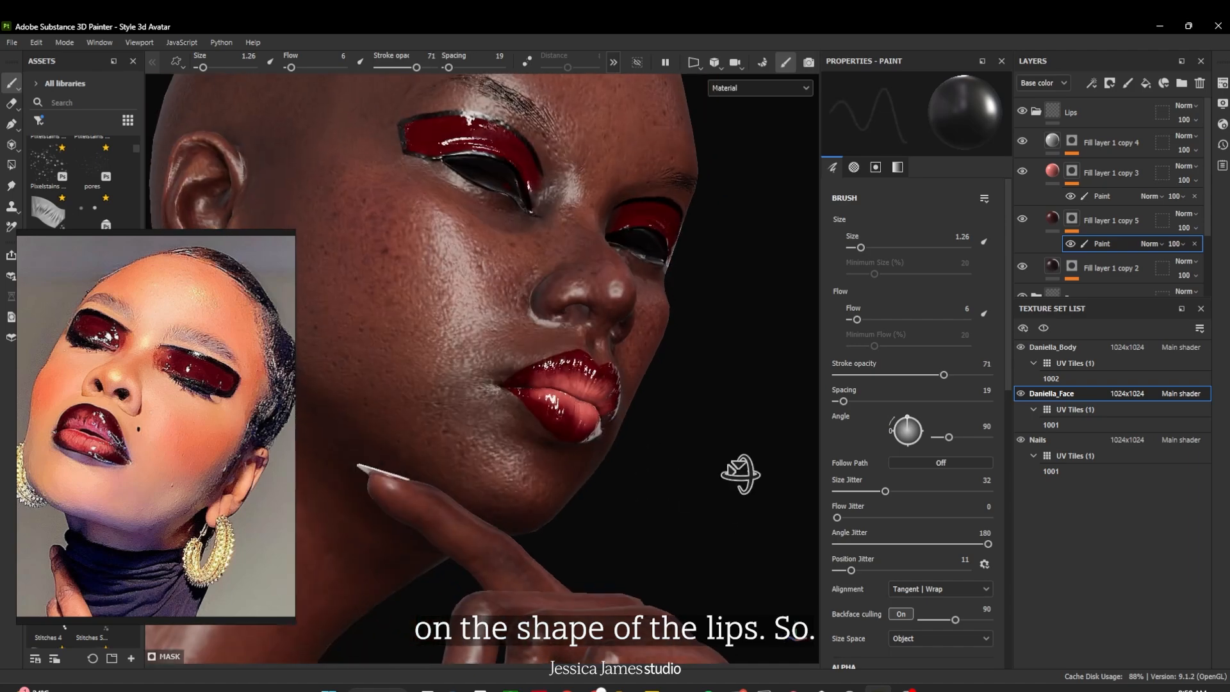
# Raise the stroke opacity to 84, deepen the dark liner around the lip edges, and collapse the Lips folder
pyautogui.moveTo(416, 67); pyautogui.dragTo(423, 67)
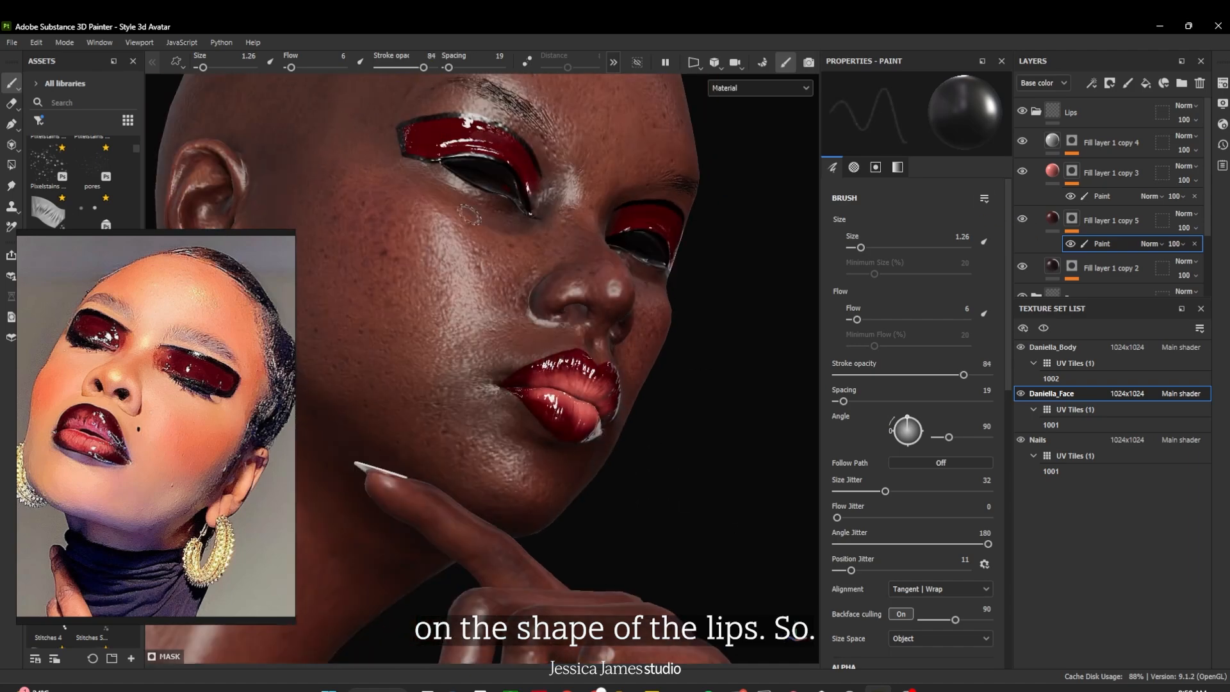
pyautogui.moveTo(575, 451)
pyautogui.keyDown('alt'); pyautogui.mouseDown()
pyautogui.moveTo(600, 401)
pyautogui.moveTo(513, 391)
pyautogui.mouseUp(); pyautogui.keyUp('alt')
pyautogui.keyDown('alt'); pyautogui.moveTo(595, 467); pyautogui.dragTo(551, 442); pyautogui.keyUp('alt')
pyautogui.keyDown('alt'); pyautogui.moveTo(785, 510); pyautogui.dragTo(852, 477); pyautogui.keyUp('alt')
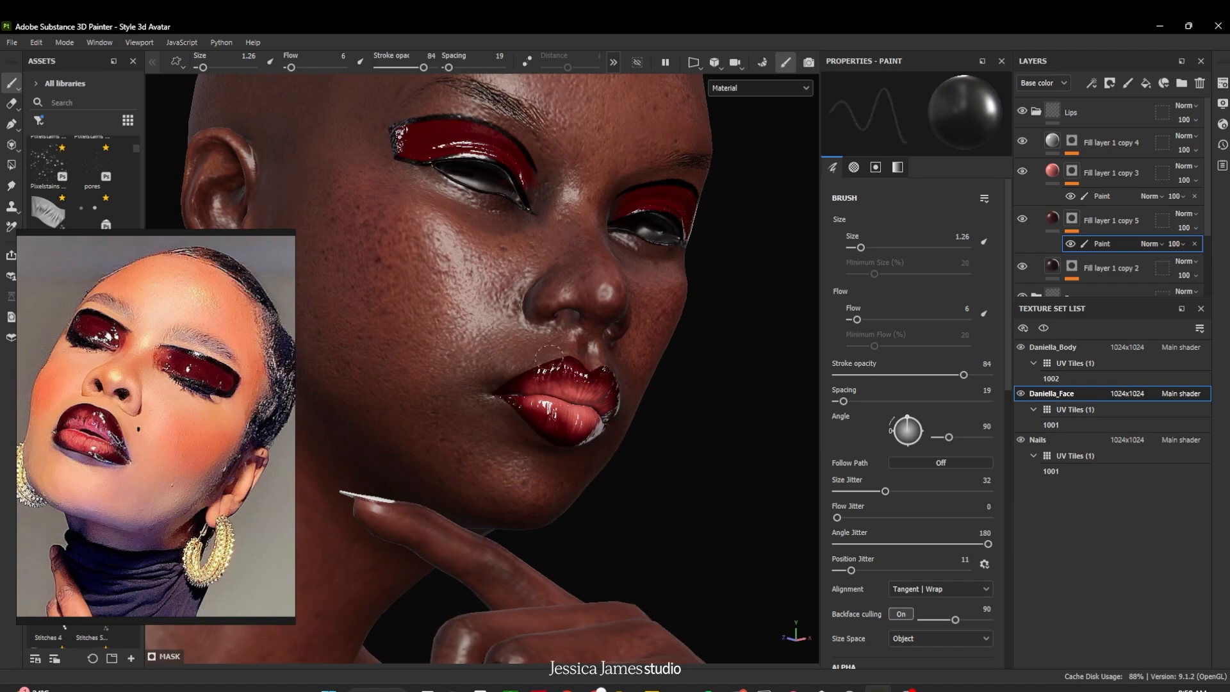
pyautogui.moveTo(694, 465)
pyautogui.keyDown('alt'); pyautogui.mouseDown()
pyautogui.moveTo(736, 480)
pyautogui.moveTo(593, 503)
pyautogui.moveTo(659, 480)
pyautogui.moveTo(698, 502)
pyautogui.moveTo(596, 508)
pyautogui.moveTo(634, 467)
pyautogui.moveTo(686, 461)
pyautogui.moveTo(743, 483)
pyautogui.moveTo(737, 498)
pyautogui.mouseUp(); pyautogui.keyUp('alt')
pyautogui.click(1036, 112)
# Add a folder named Nails to the Daniella_Body texture set and bring the red heart nail art reference into view
pyautogui.moveTo(757, 566)
pyautogui.keyDown('alt'); pyautogui.mouseDown()
pyautogui.moveTo(747, 521)
pyautogui.moveTo(761, 563)
pyautogui.mouseUp(); pyautogui.keyUp('alt')
pyautogui.keyDown('alt'); pyautogui.moveTo(745, 557); pyautogui.dragTo(757, 279, button='middle'); pyautogui.keyUp('alt')
pyautogui.keyDown('alt'); pyautogui.moveTo(745, 306); pyautogui.dragTo(1010, 417); pyautogui.keyUp('alt')
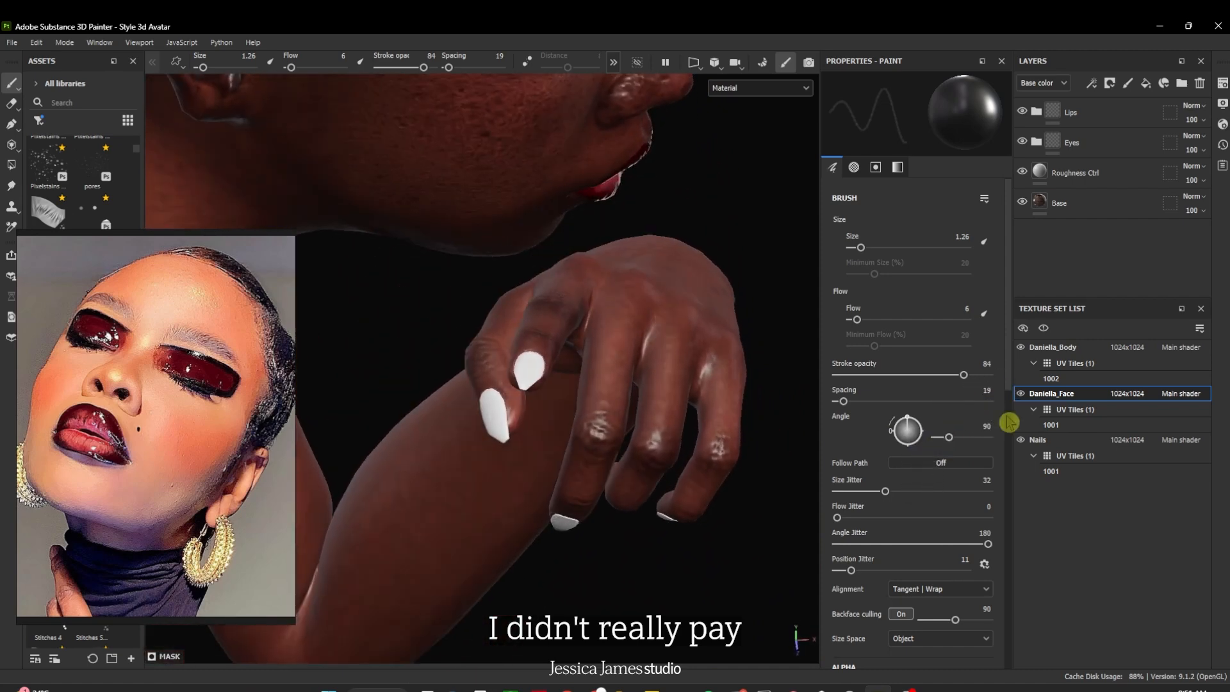
pyautogui.click(1081, 352)
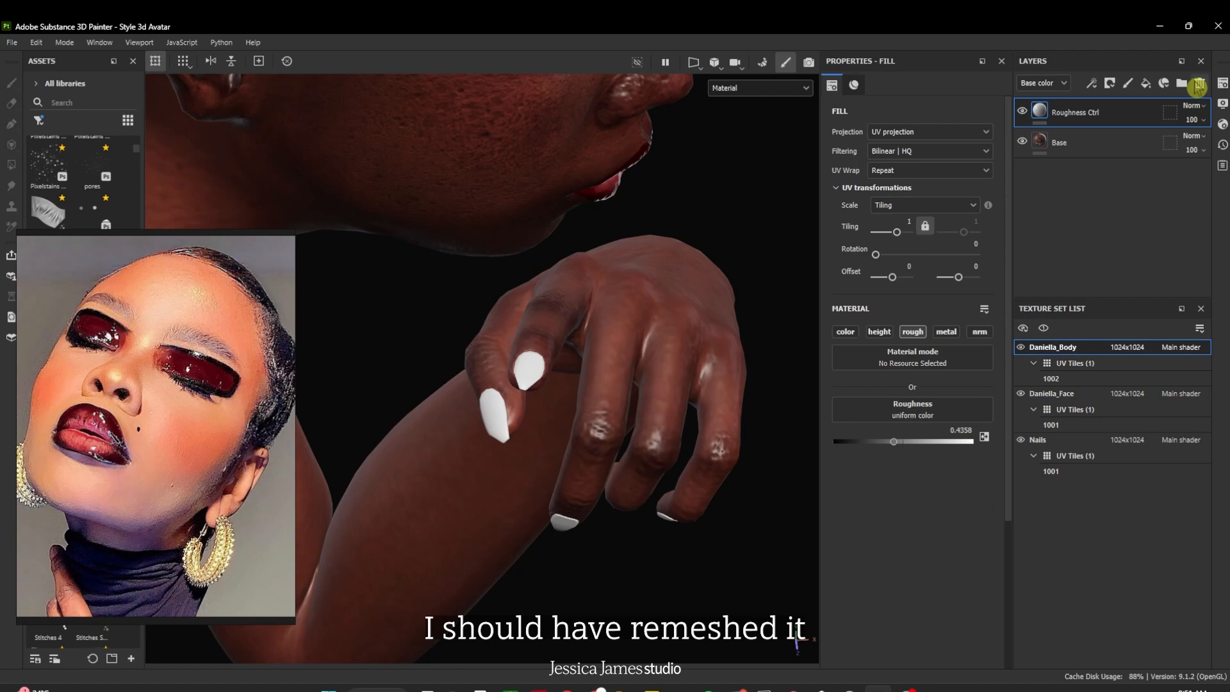
pyautogui.click(1181, 84)
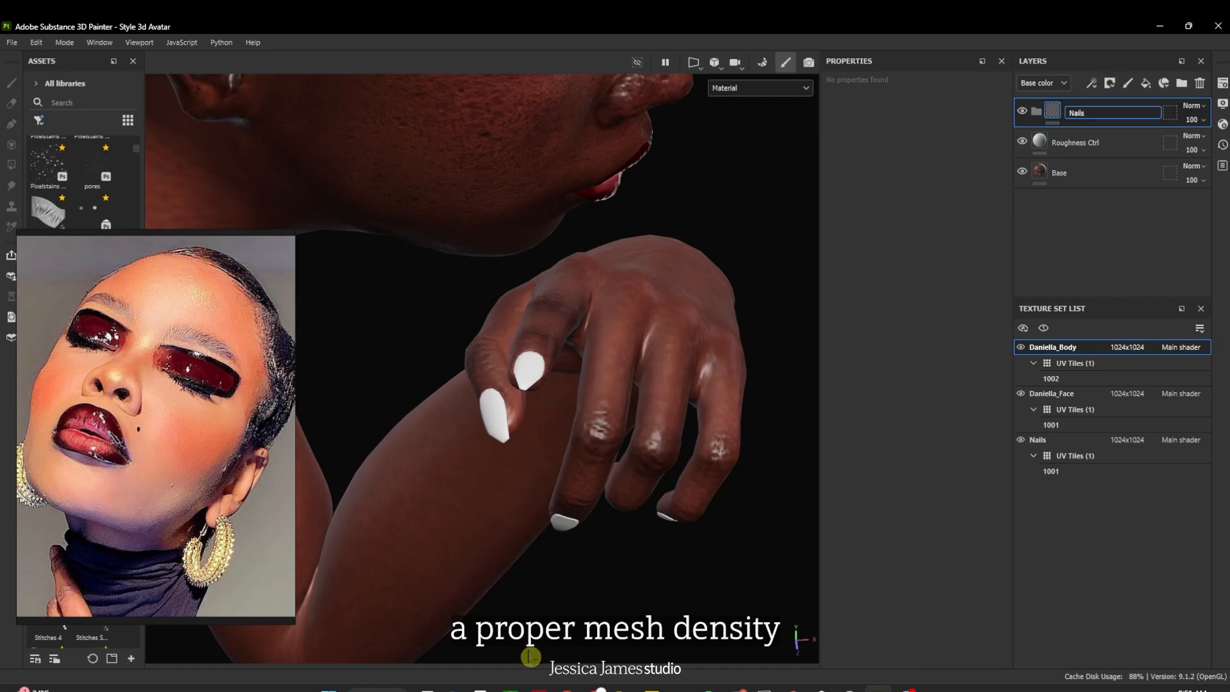
pyautogui.scroll(-3, 218, 368)
pyautogui.moveTo(236, 418); pyautogui.dragTo(97, 448, button='middle')
pyautogui.scroll(3, 198, 448)
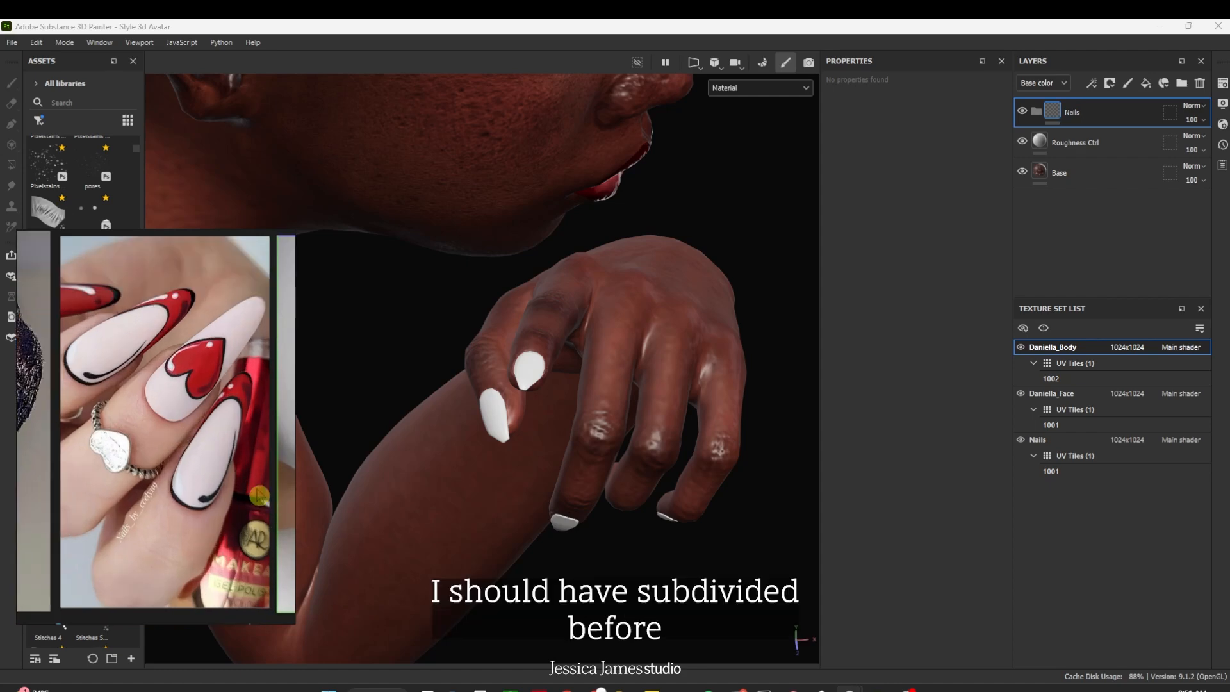
# Bring the full-hand nail reference into view, try a fill layer in the Daniella_Body Nails folder, and delete that folder
pyautogui.scroll(-2, 259, 497)
pyautogui.moveTo(259, 496); pyautogui.dragTo(119, 501, button='middle')
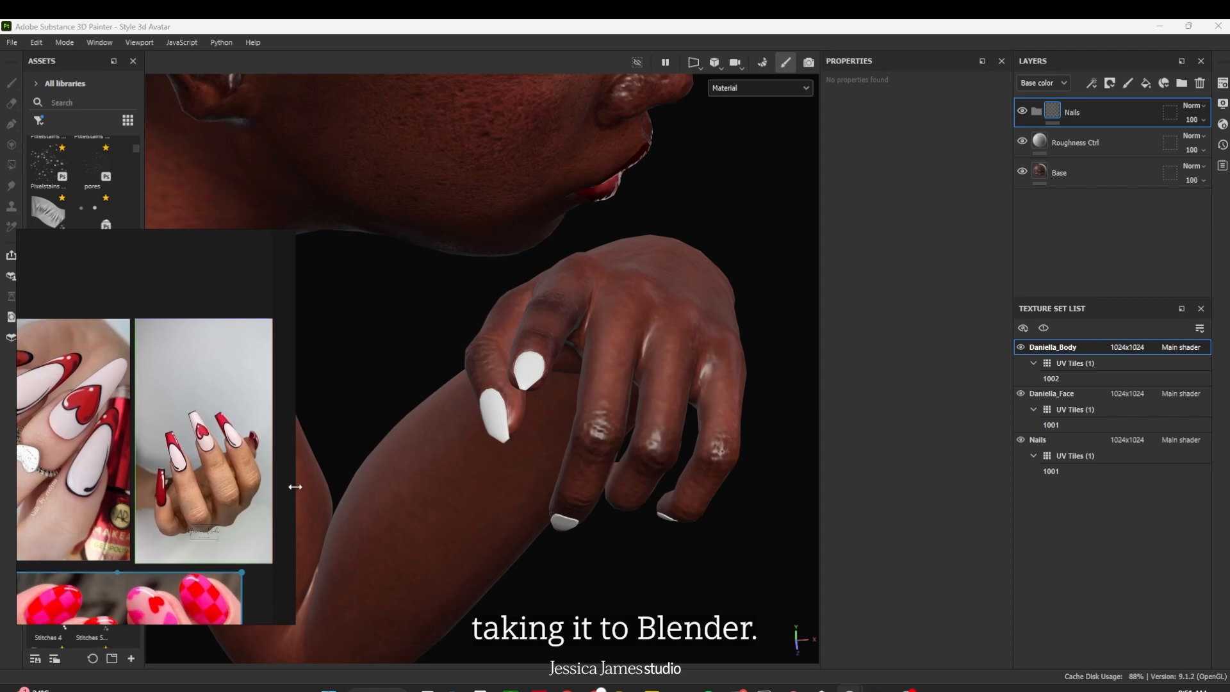
pyautogui.keyDown('alt'); pyautogui.moveTo(676, 581); pyautogui.dragTo(698, 374); pyautogui.keyUp('alt')
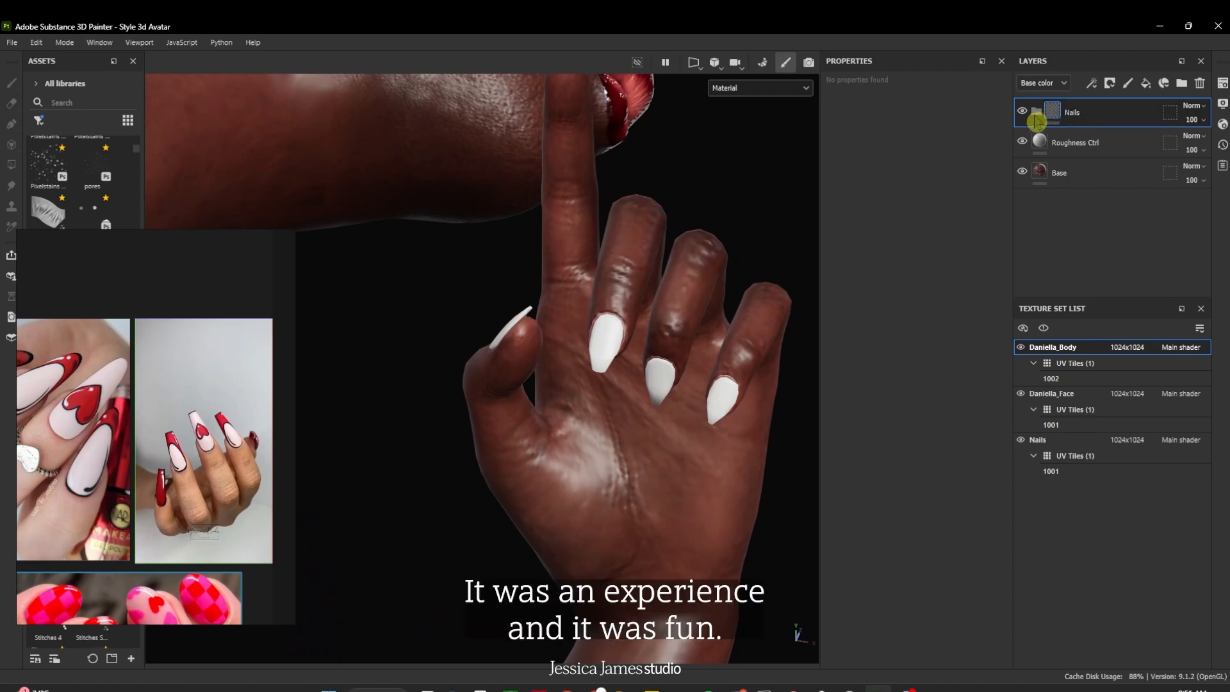
pyautogui.click(1144, 84)
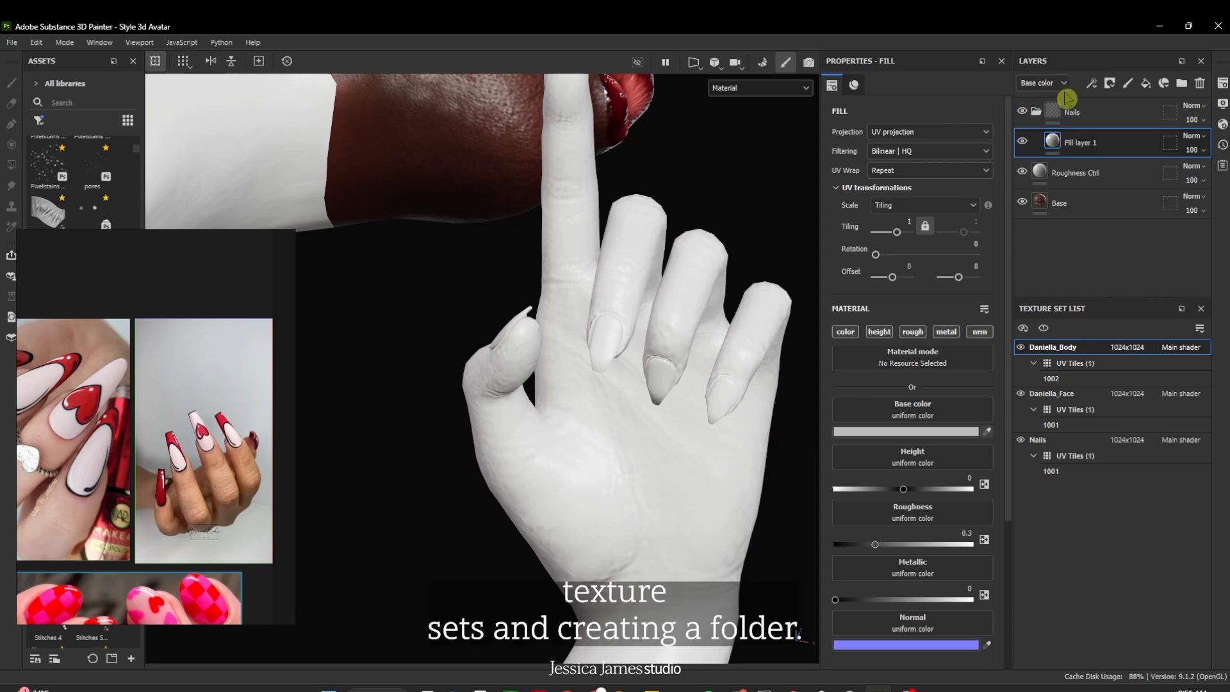
pyautogui.click(1124, 119)
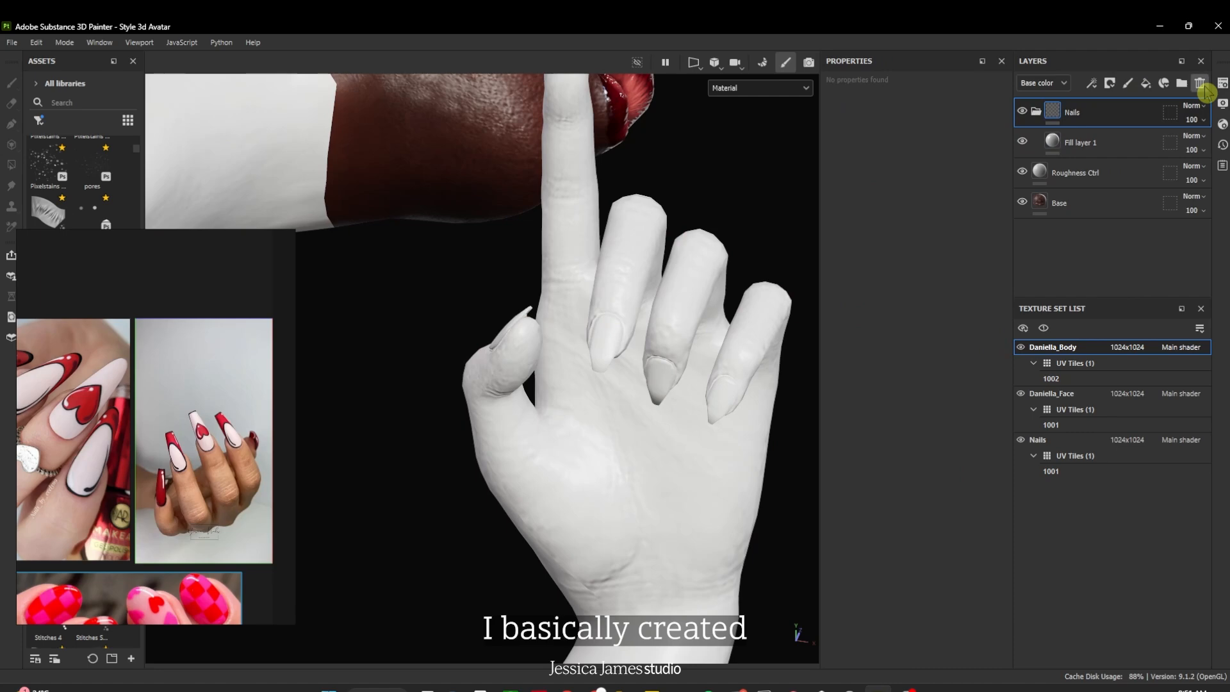
pyautogui.click(1202, 86)
# In the Nails texture set, add three folders named Pinky, Ring and Middle
pyautogui.click(1083, 438)
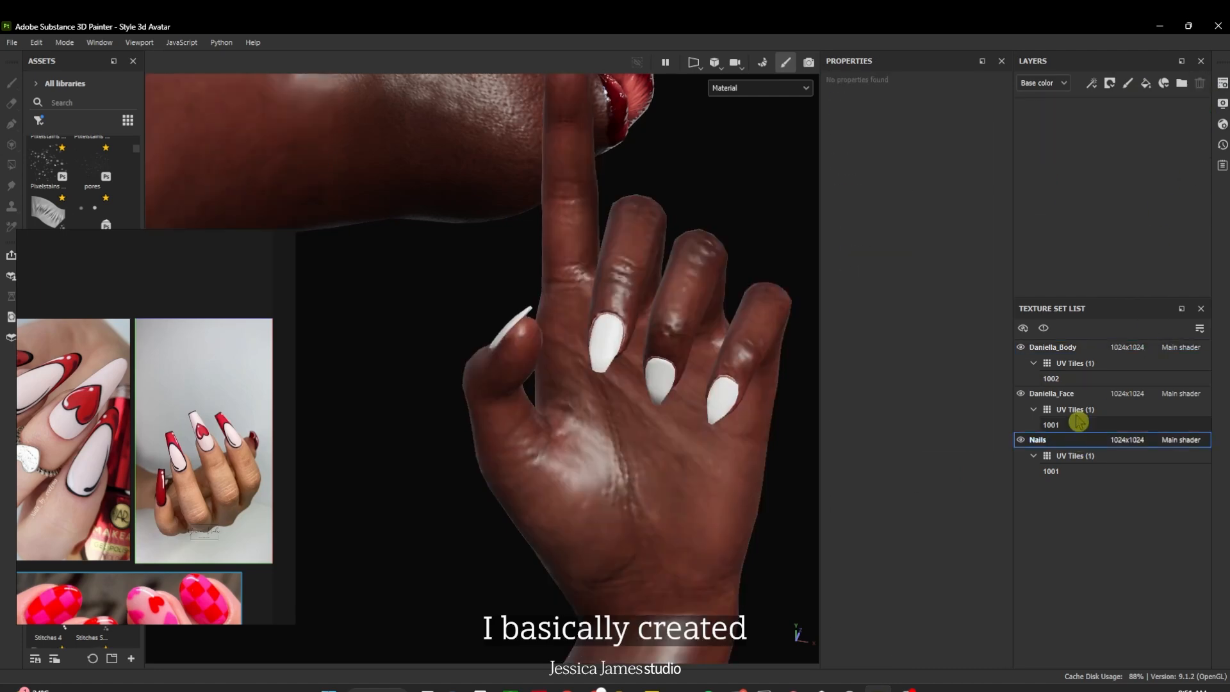
pyautogui.click(1181, 85)
pyautogui.write('inky')
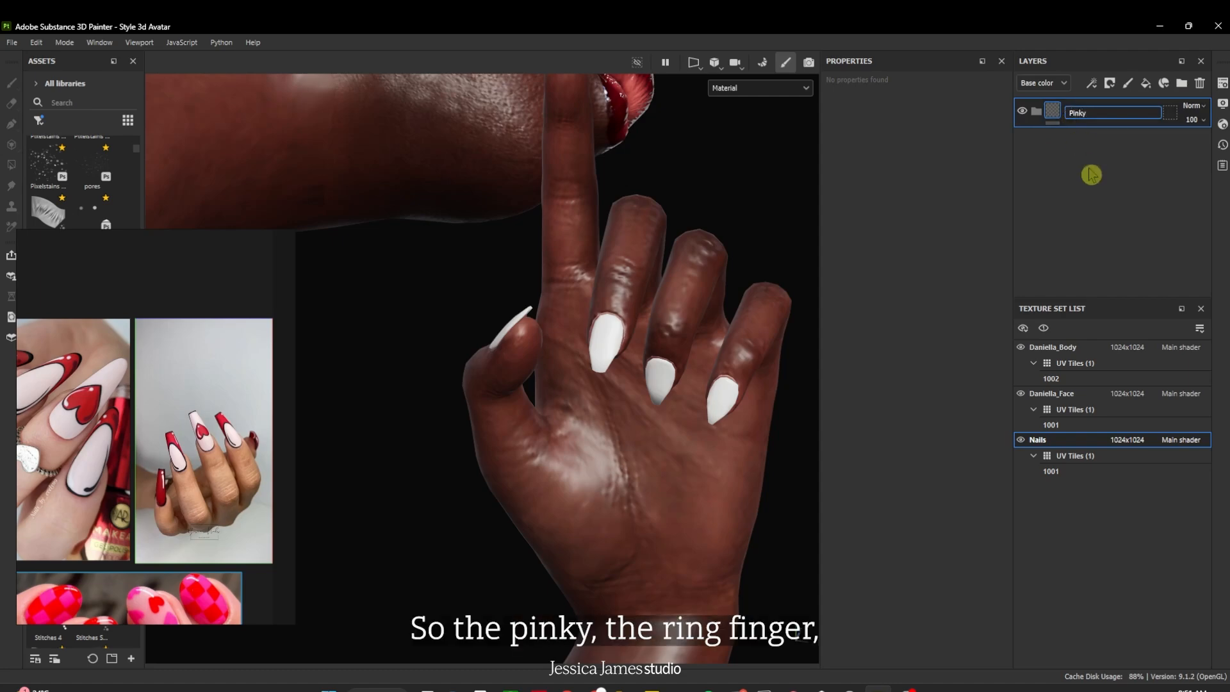
pyautogui.click(1184, 84)
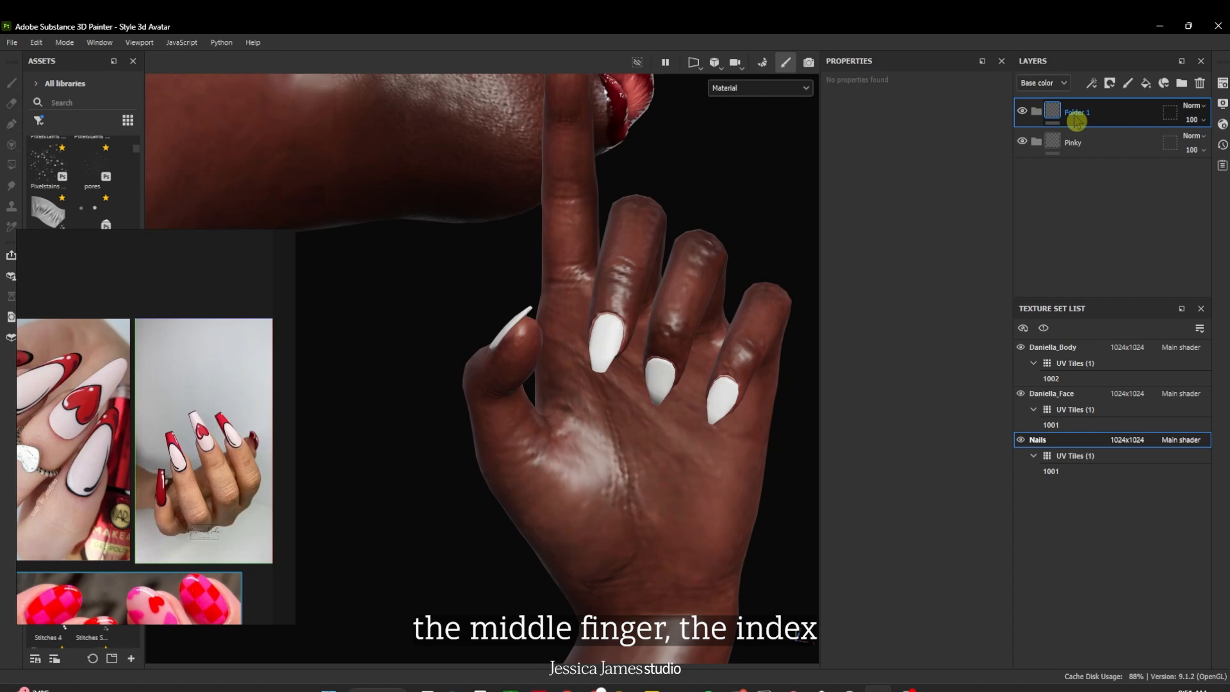
pyautogui.write('Ring')
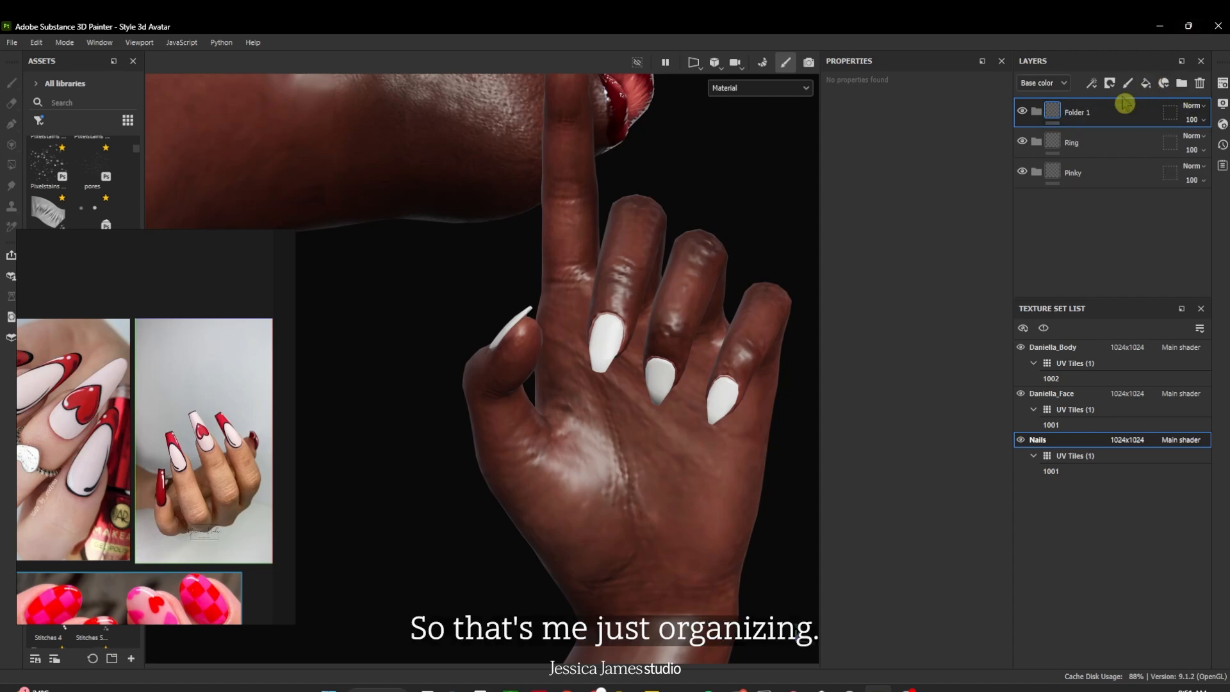
pyautogui.doubleClick(1078, 112)
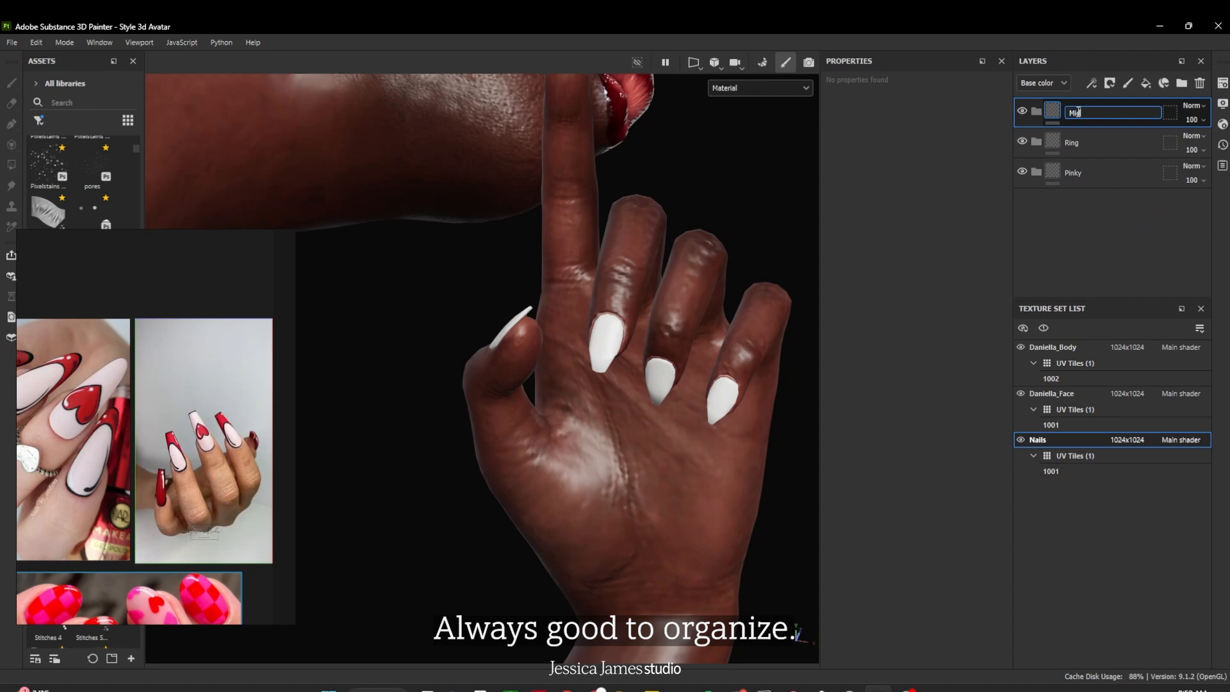
pyautogui.write('Middle')
pyautogui.press('Return')
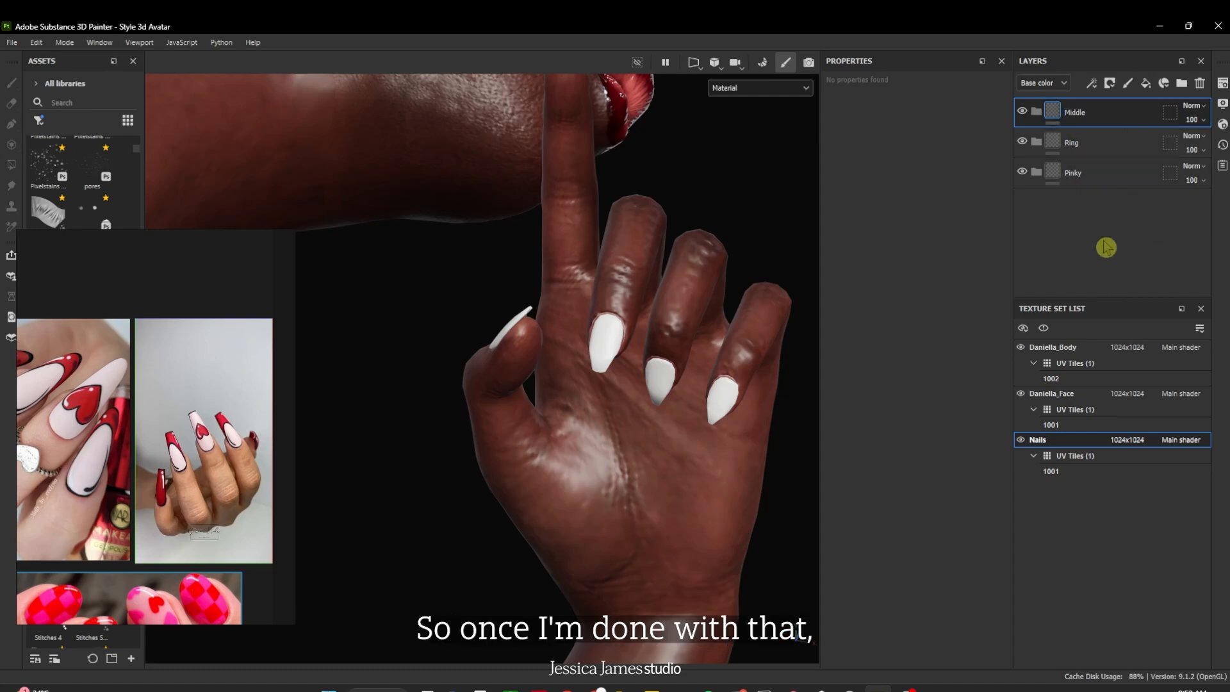
# Add two more folders named Index and Thumb above the Middle folder
pyautogui.click(1180, 85)
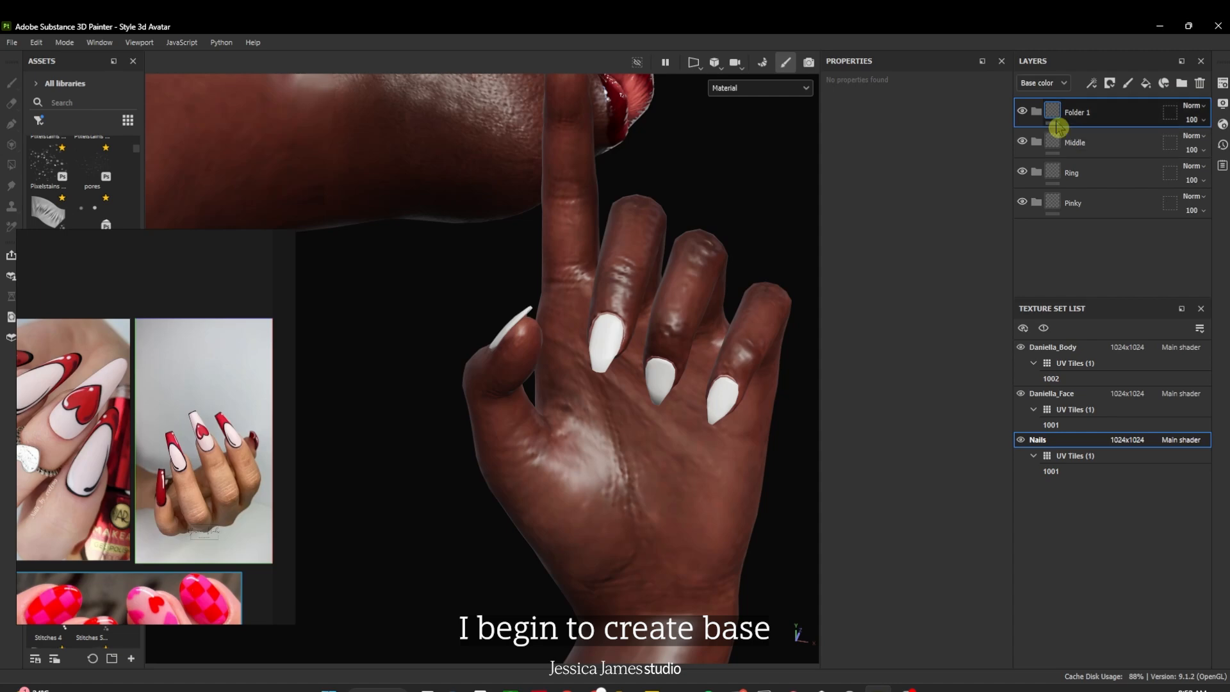
pyautogui.doubleClick(1075, 112)
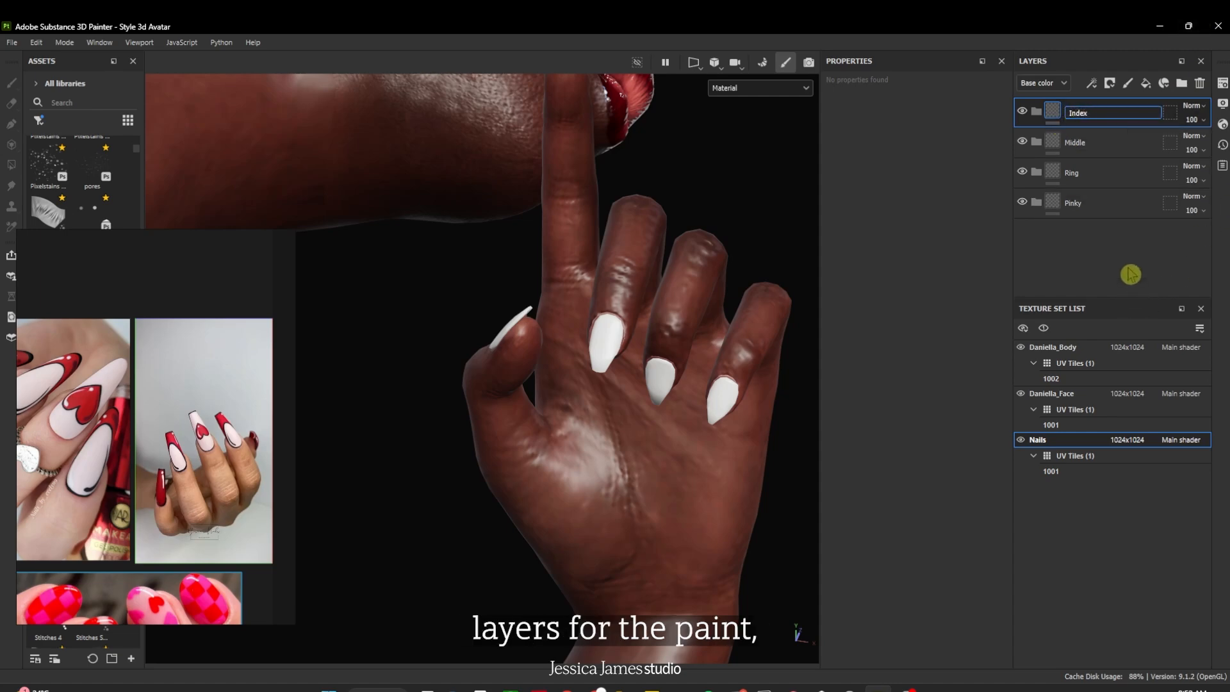
pyautogui.click(1182, 85)
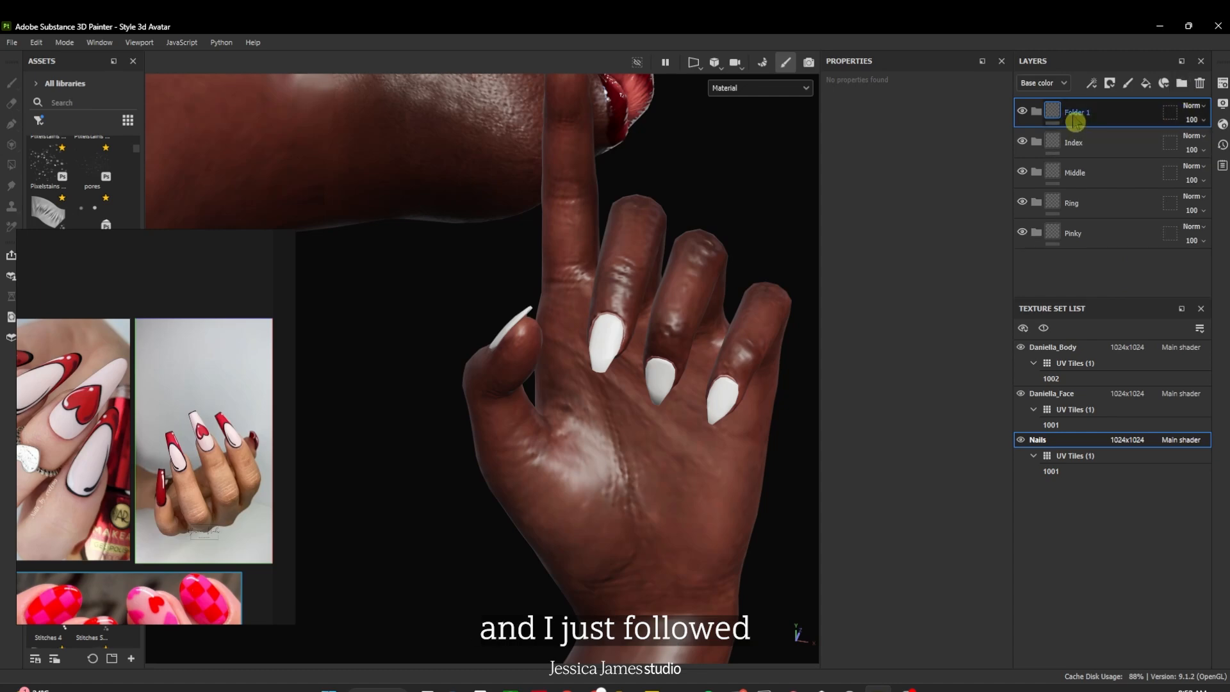
pyautogui.doubleClick(1071, 119)
pyautogui.write('Thumb')
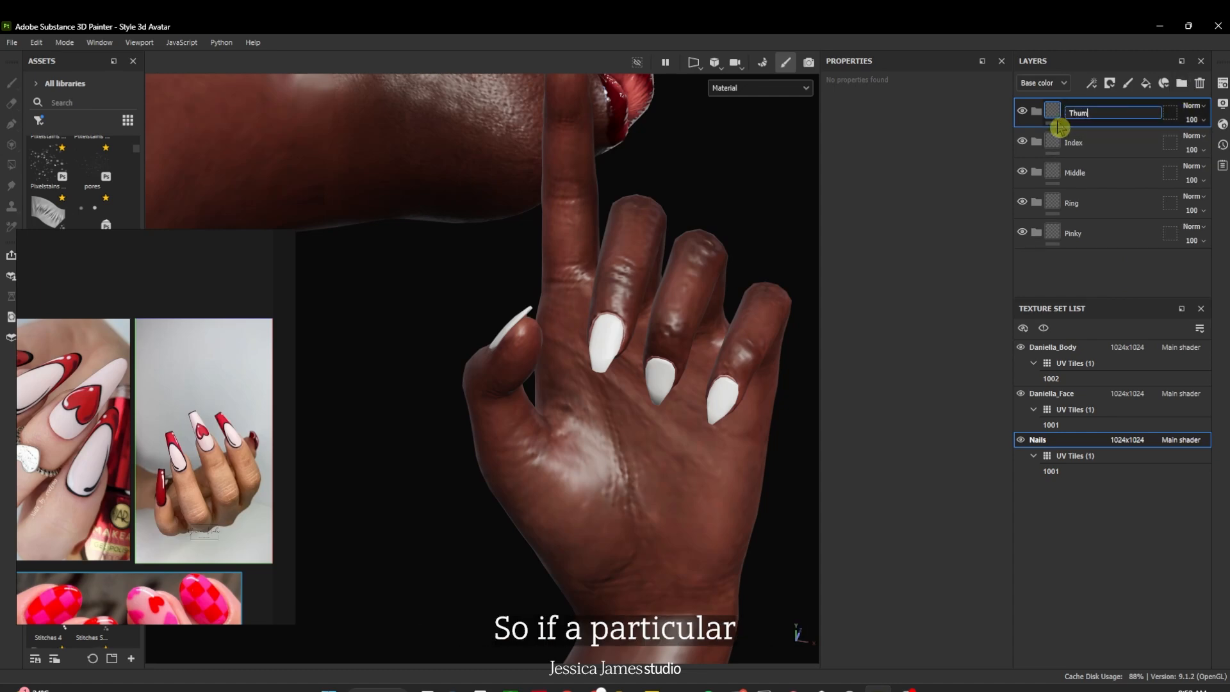
pyautogui.click(1081, 274)
# Add a fill layer inside the Pinky folder and give the folder a black mask
pyautogui.click(1089, 235)
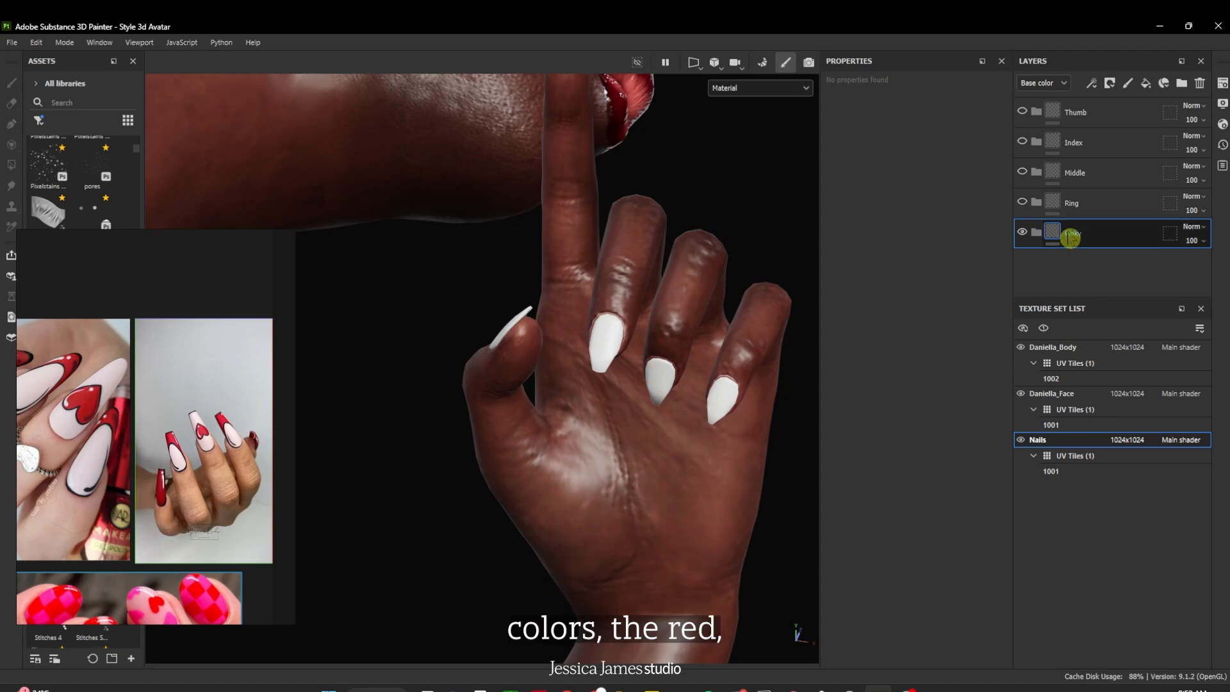
pyautogui.click(1145, 83)
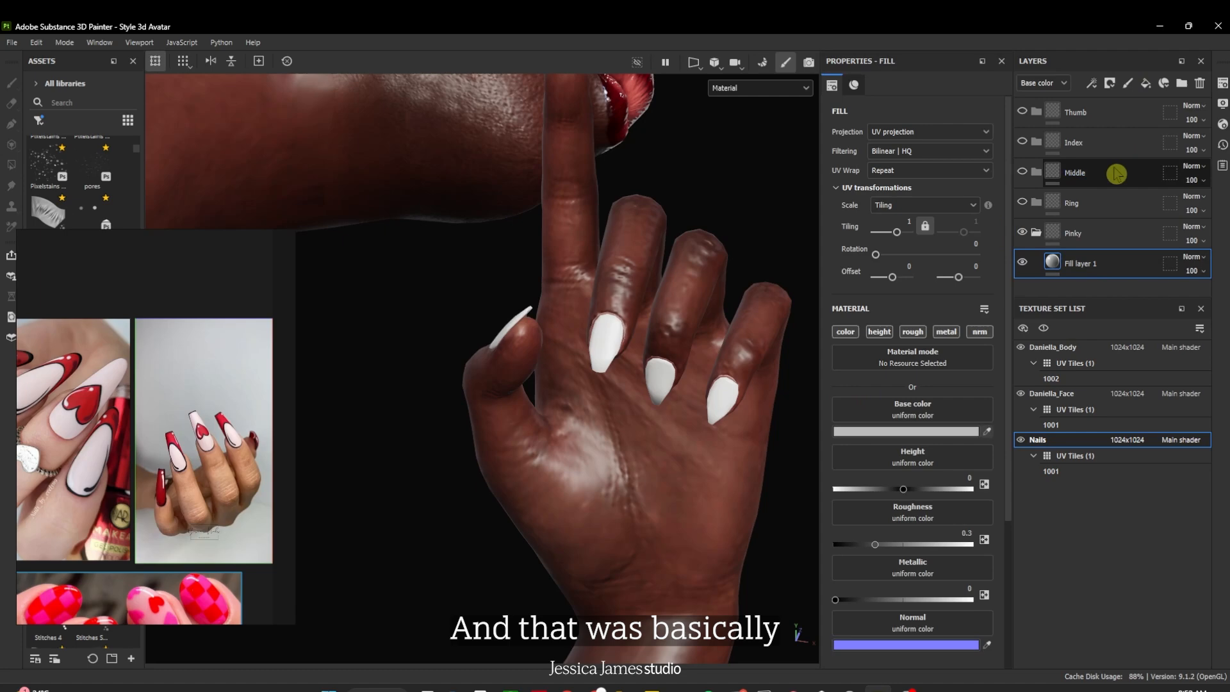
pyautogui.click(1101, 242)
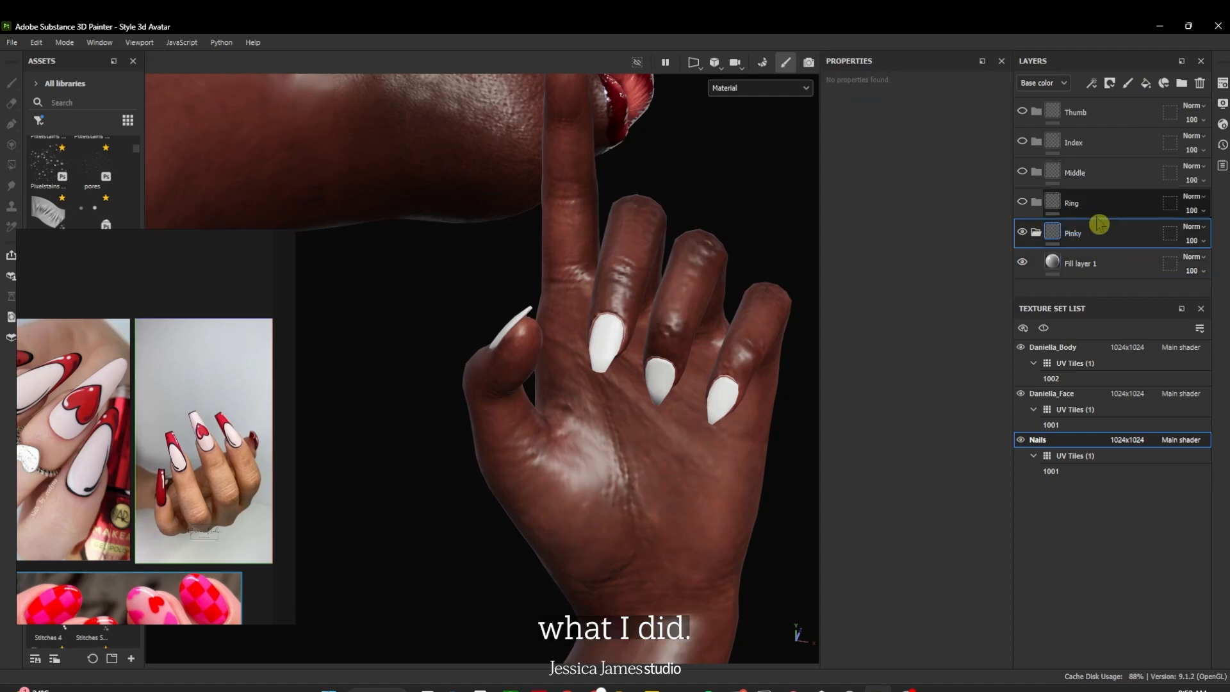
pyautogui.click(1110, 89)
pyautogui.click(1123, 124)
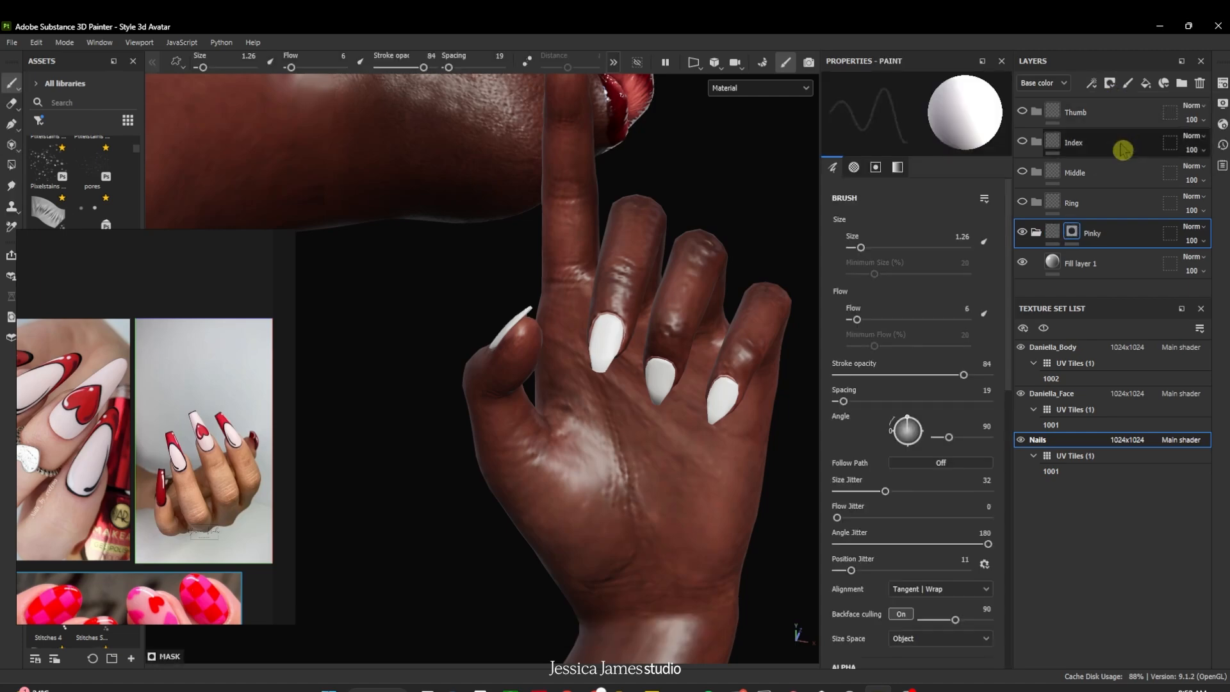
# Reveal the pinky nail in the Pinky folder's mask with Polygon Fill at color value 1
pyautogui.click(1073, 238)
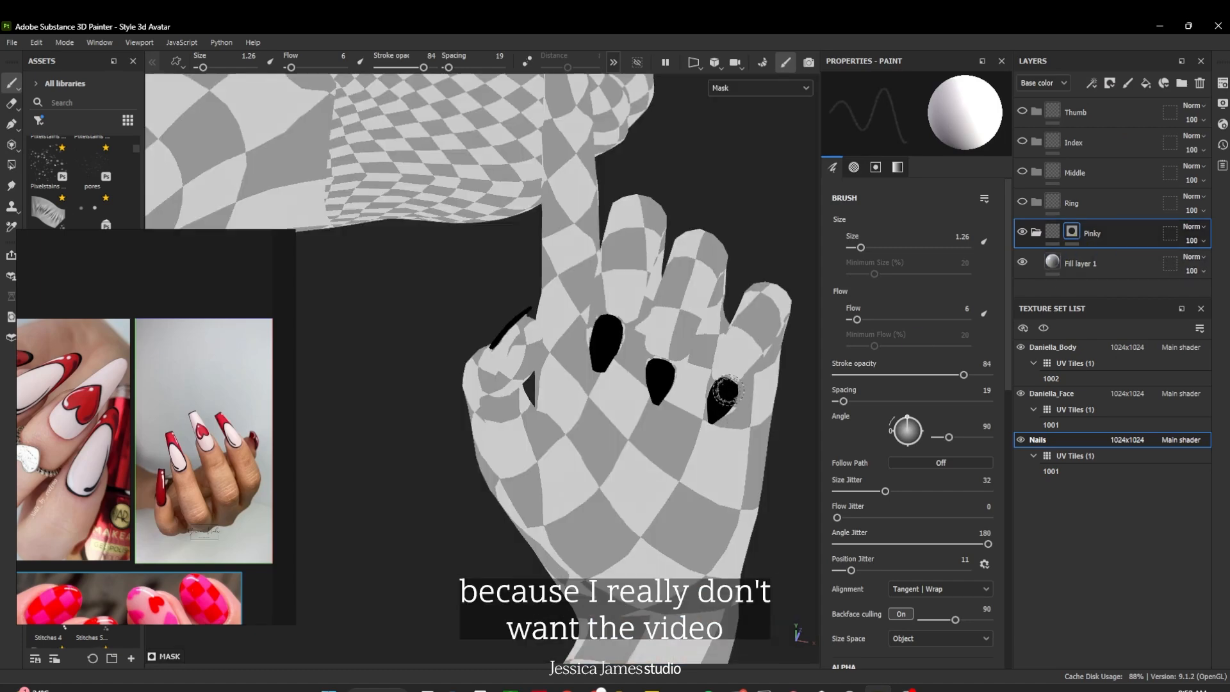
pyautogui.press('x')
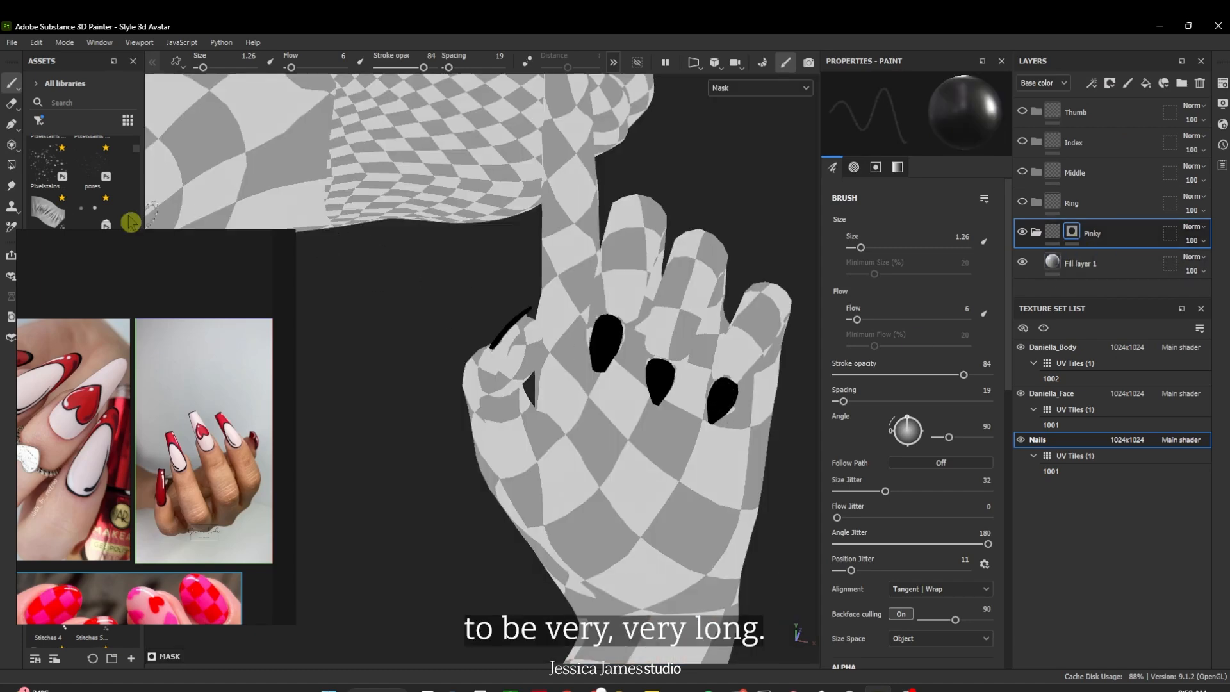
pyautogui.click(11, 164)
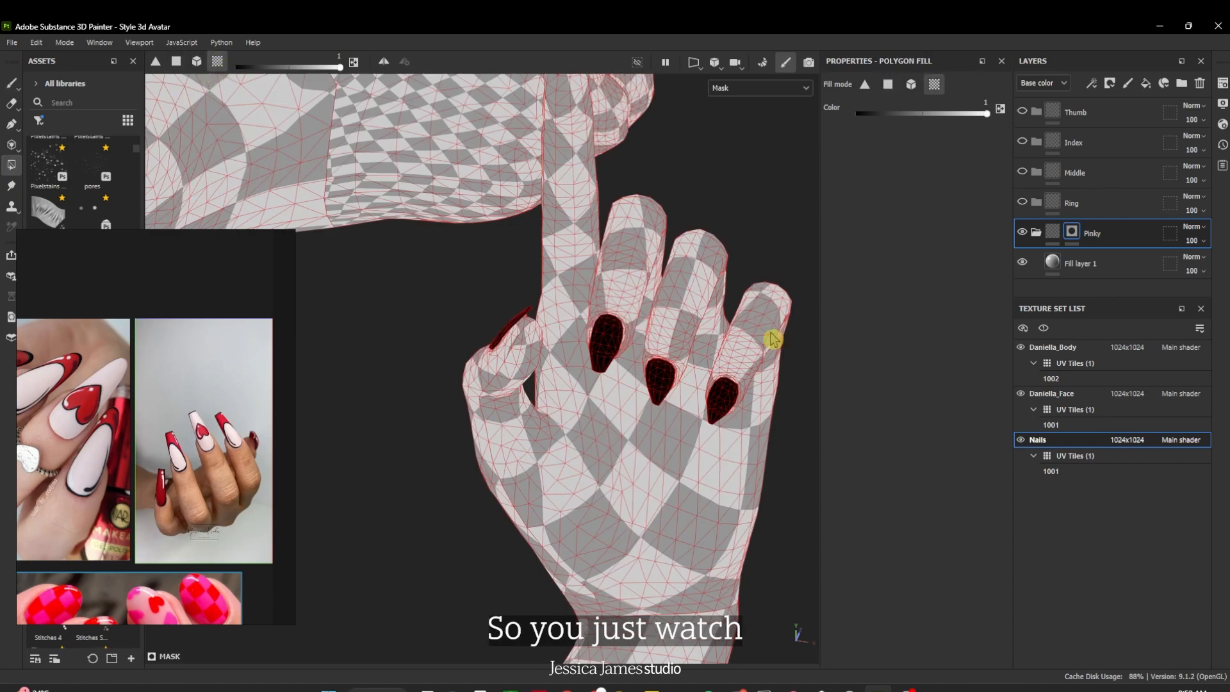
pyautogui.click(729, 405)
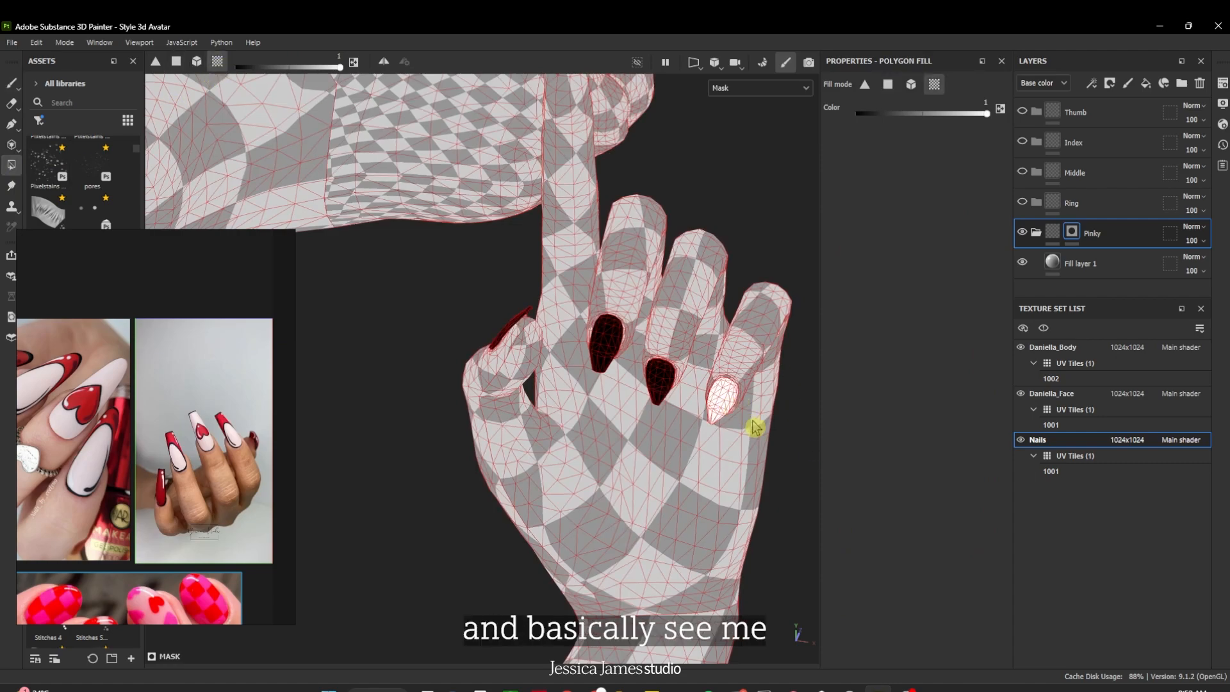
# Set the Pinky fill layer's base color to the dark red sampled from the hand reference
pyautogui.scroll(-8, 607, 439)
pyautogui.keyDown('alt'); pyautogui.moveTo(557, 517); pyautogui.dragTo(787, 361, button='middle'); pyautogui.keyUp('alt')
pyautogui.keyDown('alt'); pyautogui.moveTo(731, 392); pyautogui.dragTo(724, 467); pyautogui.keyUp('alt')
pyautogui.keyDown('alt'); pyautogui.moveTo(724, 467); pyautogui.dragTo(747, 318, button='middle'); pyautogui.keyUp('alt')
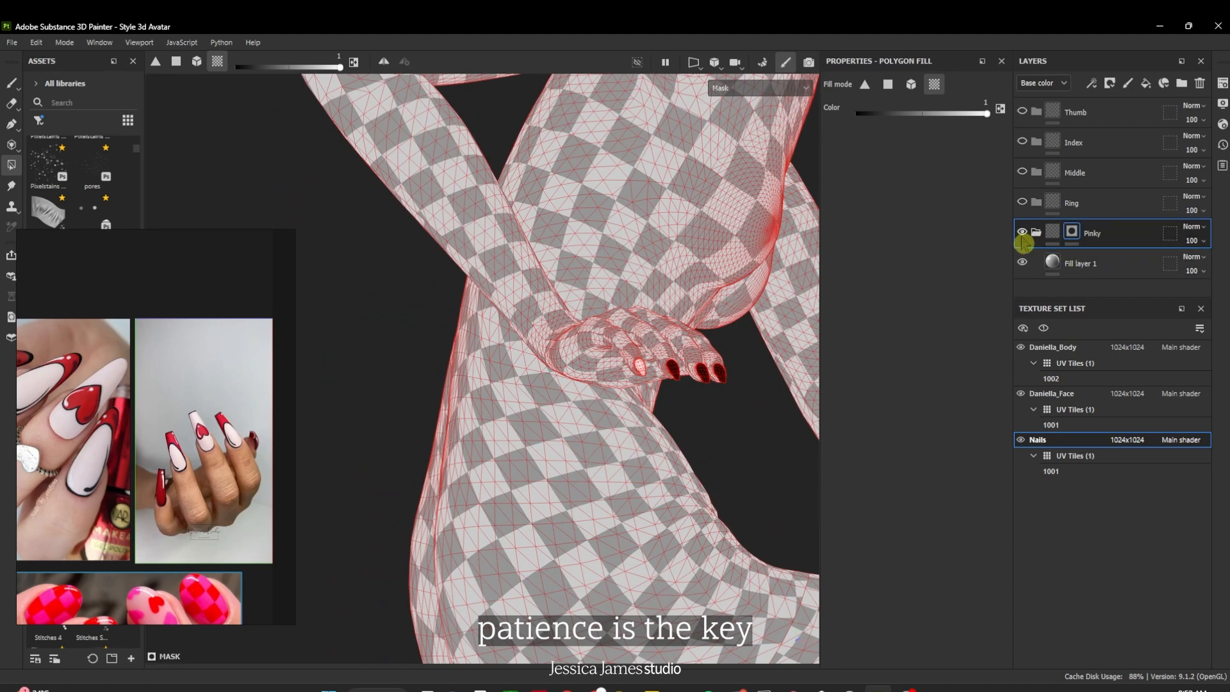
pyautogui.click(1053, 238)
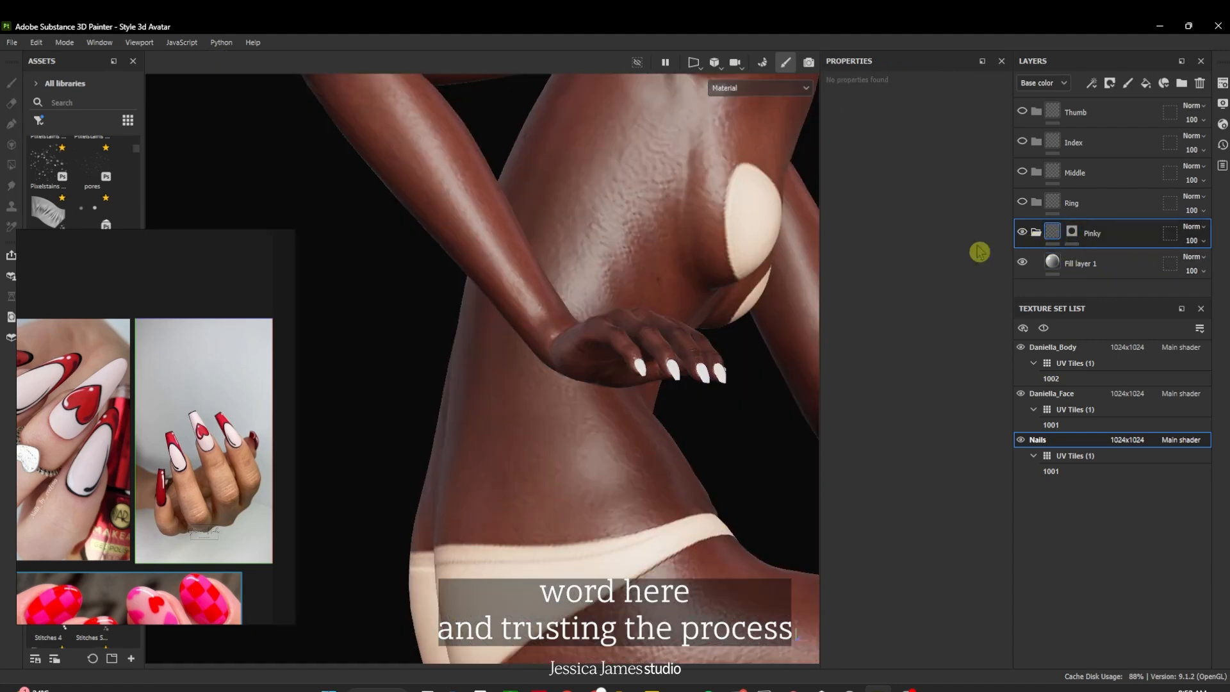
pyautogui.keyDown('alt'); pyautogui.moveTo(671, 318); pyautogui.dragTo(652, 376, button='middle'); pyautogui.keyUp('alt')
pyautogui.keyDown('alt'); pyautogui.moveTo(756, 412); pyautogui.dragTo(746, 437); pyautogui.keyUp('alt')
pyautogui.click(1053, 262)
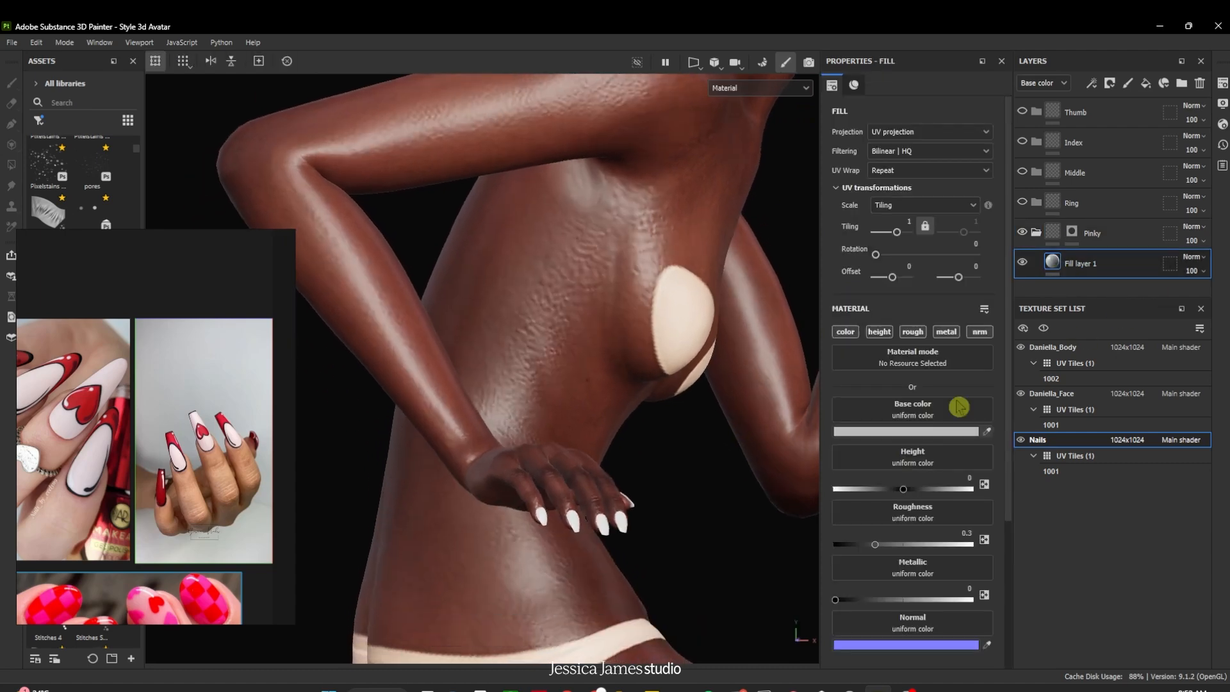
pyautogui.click(987, 433)
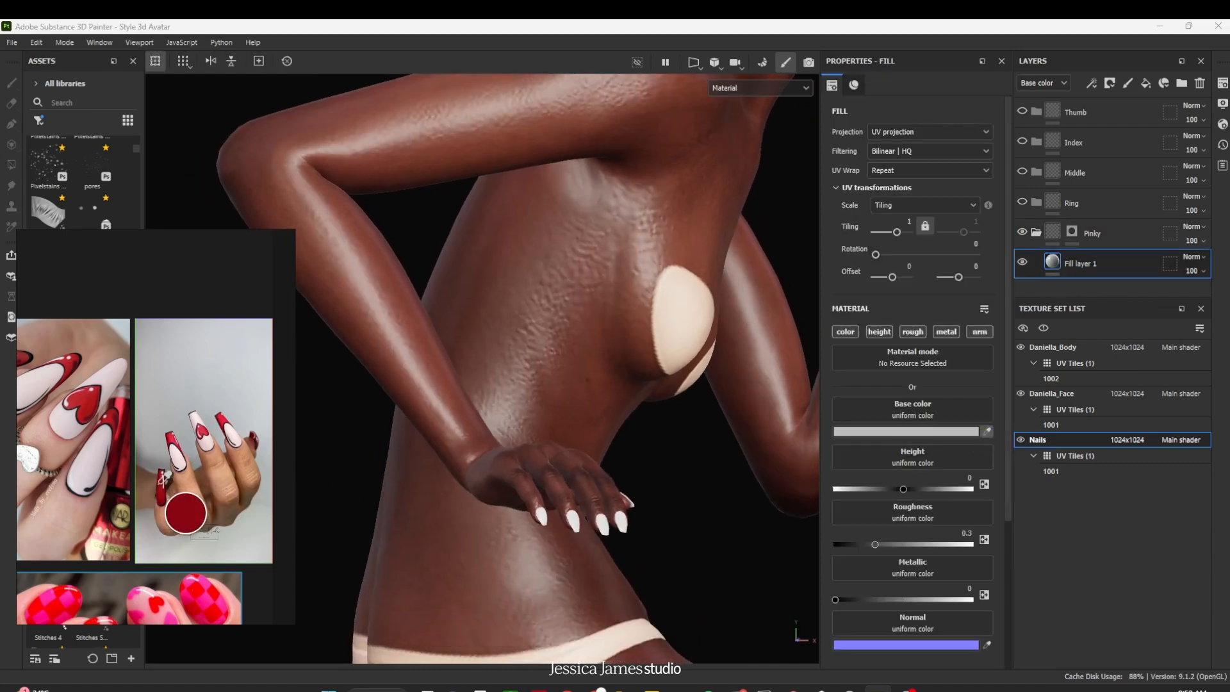
pyautogui.click(163, 492)
# Add a black mask to the Ring folder, reveal its nail with Polygon Fill, and add a fill layer for it
pyautogui.keyDown('alt'); pyautogui.moveTo(674, 533); pyautogui.dragTo(640, 343); pyautogui.keyUp('alt')
pyautogui.scroll(-5, 640, 344)
pyautogui.click(1089, 195)
pyautogui.rightClick(1089, 195)
pyautogui.click(1105, 217)
pyautogui.scroll(3, 649, 424)
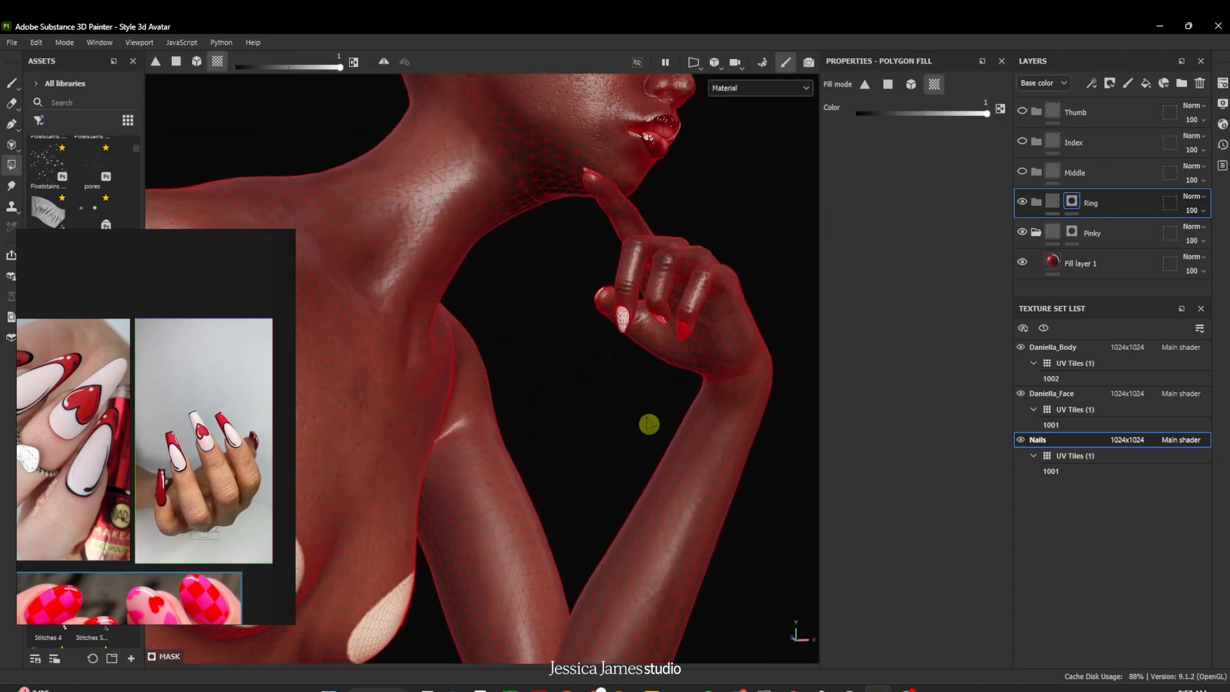
pyautogui.click(1146, 82)
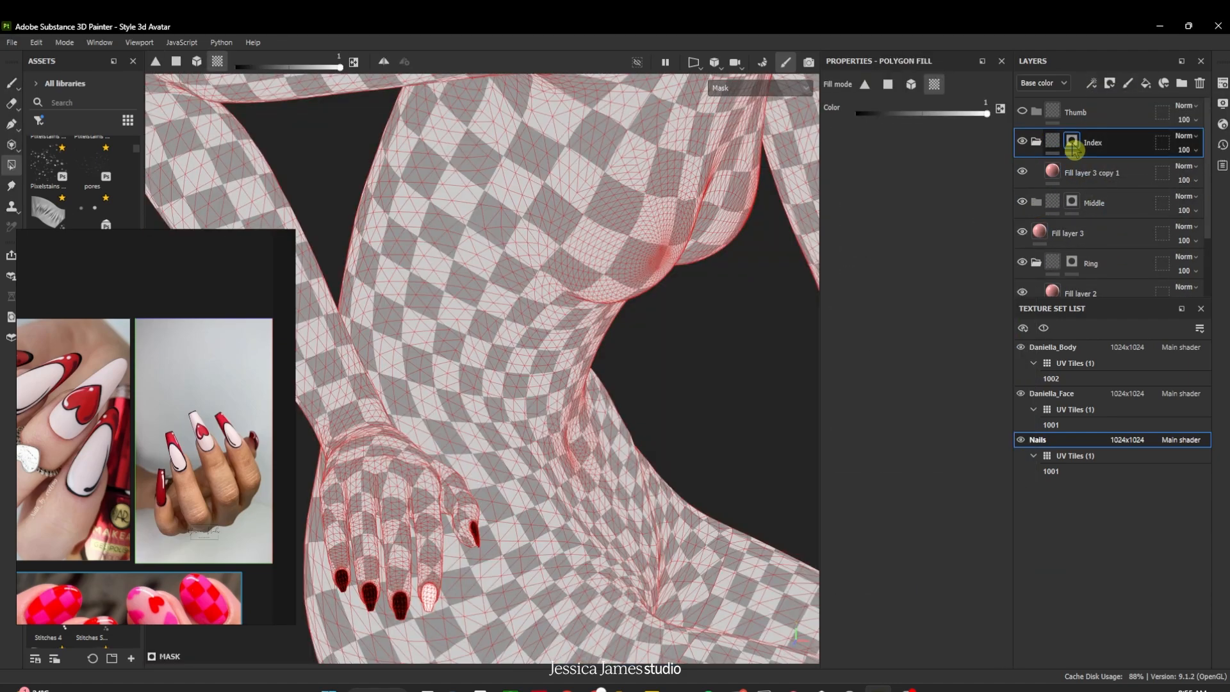
# Paint a black outline around the lowered hand's red pinky nail with the Basic Hard brush at size 0.13
pyautogui.scroll(-3, 1089, 211)
pyautogui.click(1092, 244)
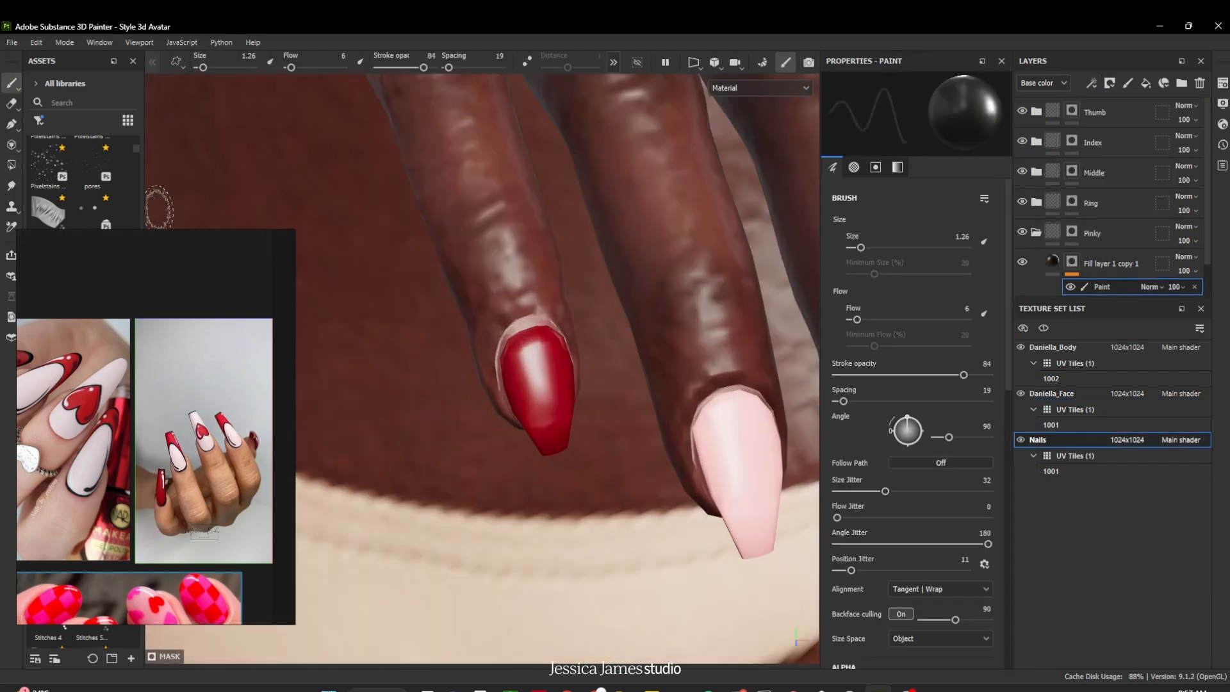
pyautogui.scroll(5, 84, 185)
pyautogui.click(49, 160)
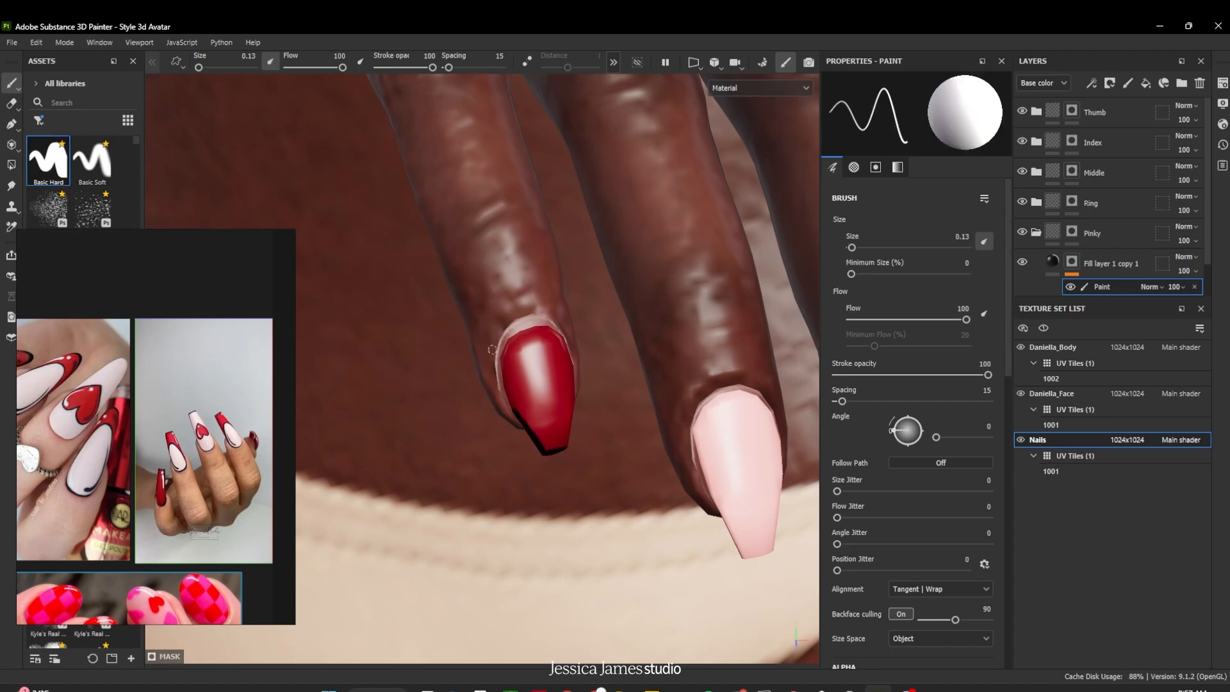
pyautogui.moveTo(502, 354); pyautogui.dragTo(514, 414)
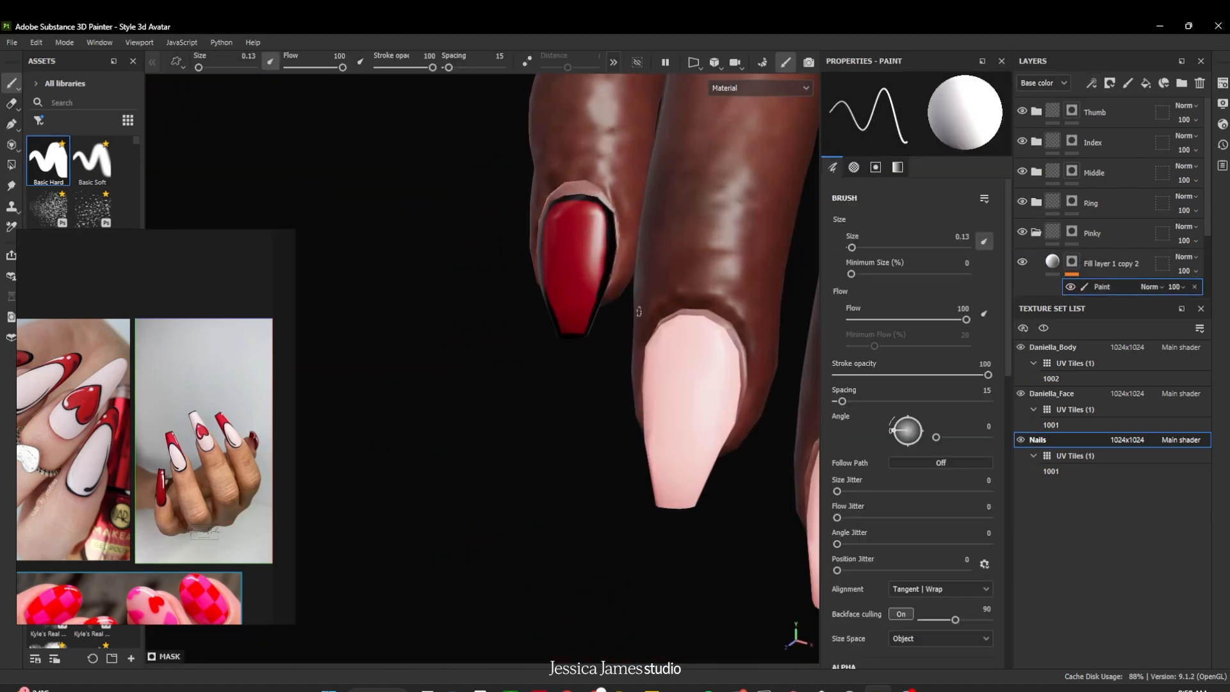
# Outline the raised hand's red pinky nail in black along its edges and tip, following the hand reference
pyautogui.click(175, 396)
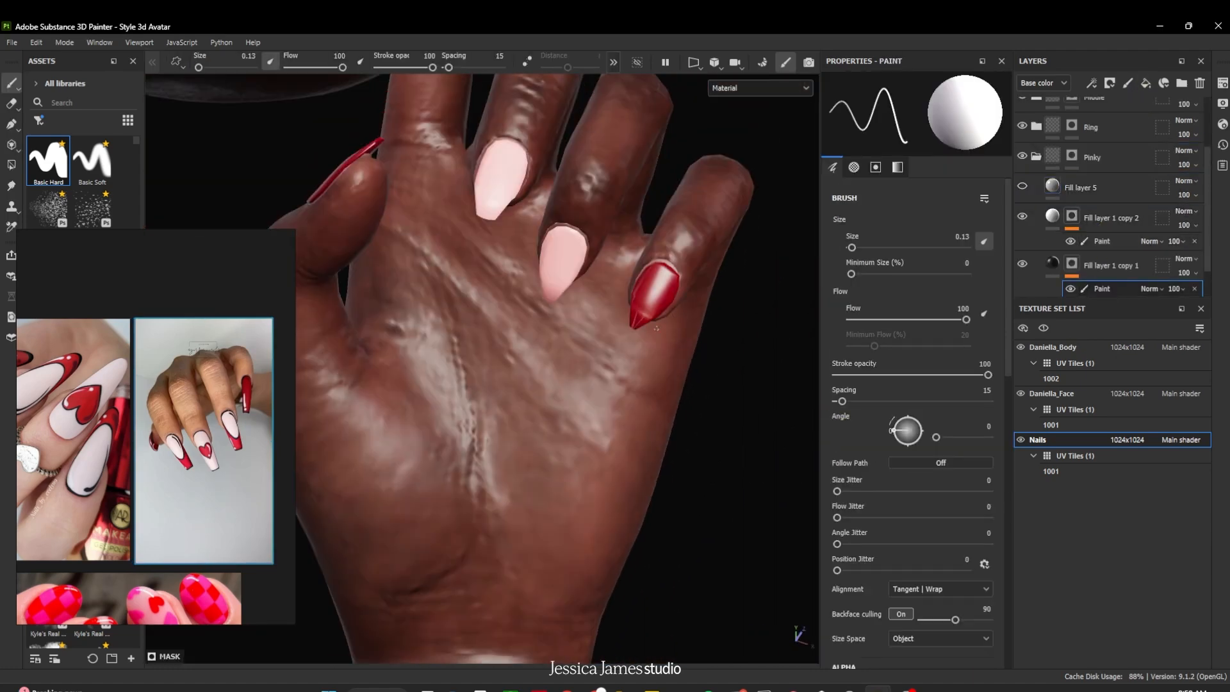
pyautogui.scroll(5, 656, 328)
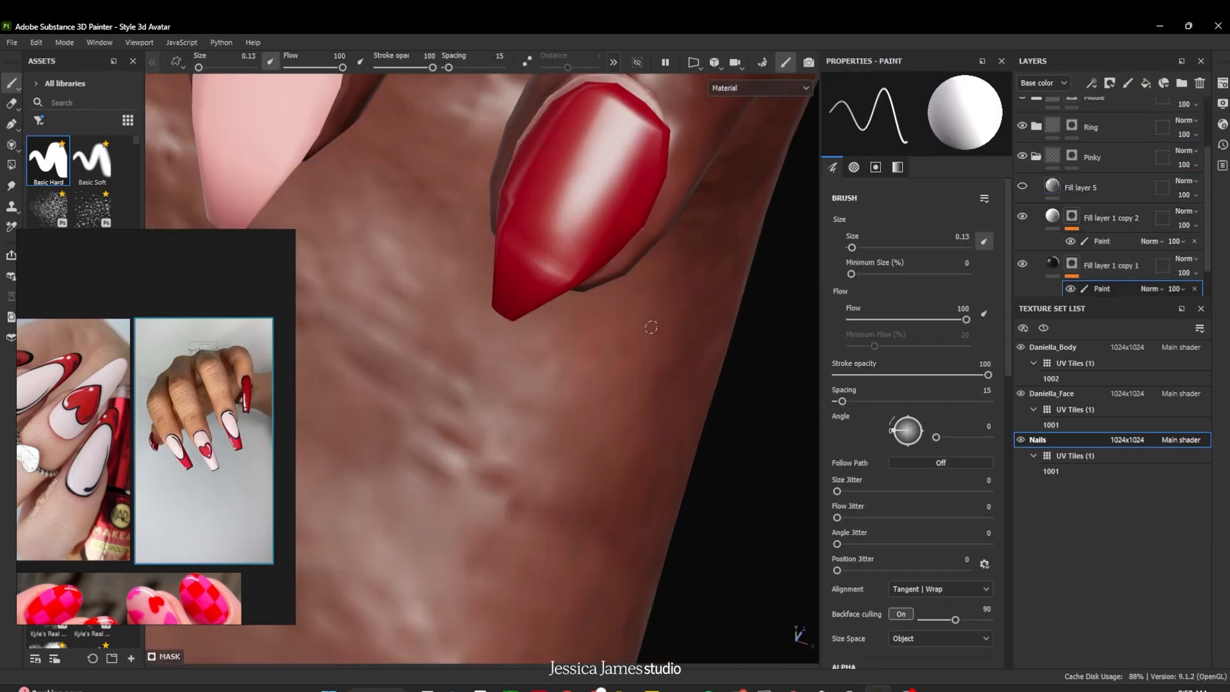
pyautogui.moveTo(683, 174); pyautogui.dragTo(793, 134)
pyautogui.keyDown('alt'); pyautogui.moveTo(704, 417); pyautogui.dragTo(763, 486); pyautogui.keyUp('alt')
pyautogui.moveTo(613, 349); pyautogui.dragTo(583, 485)
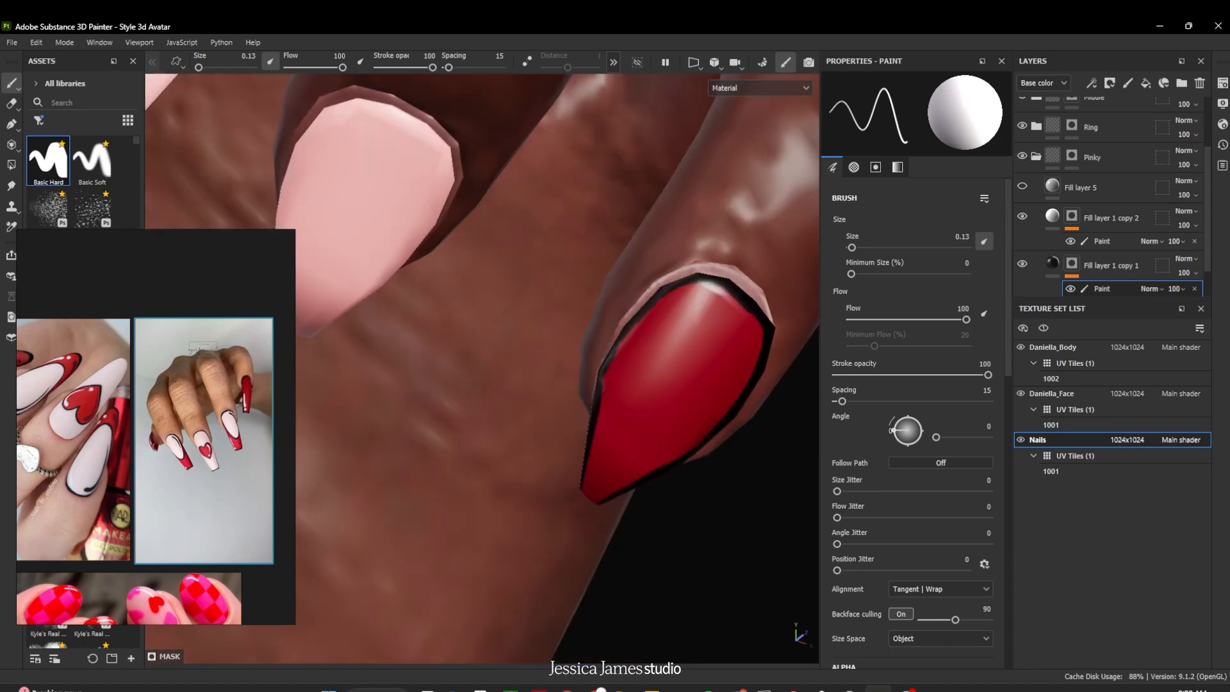
# On the white fill layer's paint effect, paint two tapered white highlight streaks along the side of the raised hand's red pinky nail
pyautogui.keyDown('alt'); pyautogui.moveTo(717, 474); pyautogui.dragTo(679, 422); pyautogui.keyUp('alt')
pyautogui.click(1101, 241)
pyautogui.moveTo(571, 221); pyautogui.dragTo(528, 319)
pyautogui.moveTo(552, 261); pyautogui.dragTo(538, 303)
pyautogui.press('x')
pyautogui.moveTo(556, 232); pyautogui.dragTo(522, 326)
pyautogui.press('x')
pyautogui.moveTo(572, 224); pyautogui.dragTo(550, 261)
pyautogui.moveTo(529, 337); pyautogui.dragTo(512, 403)
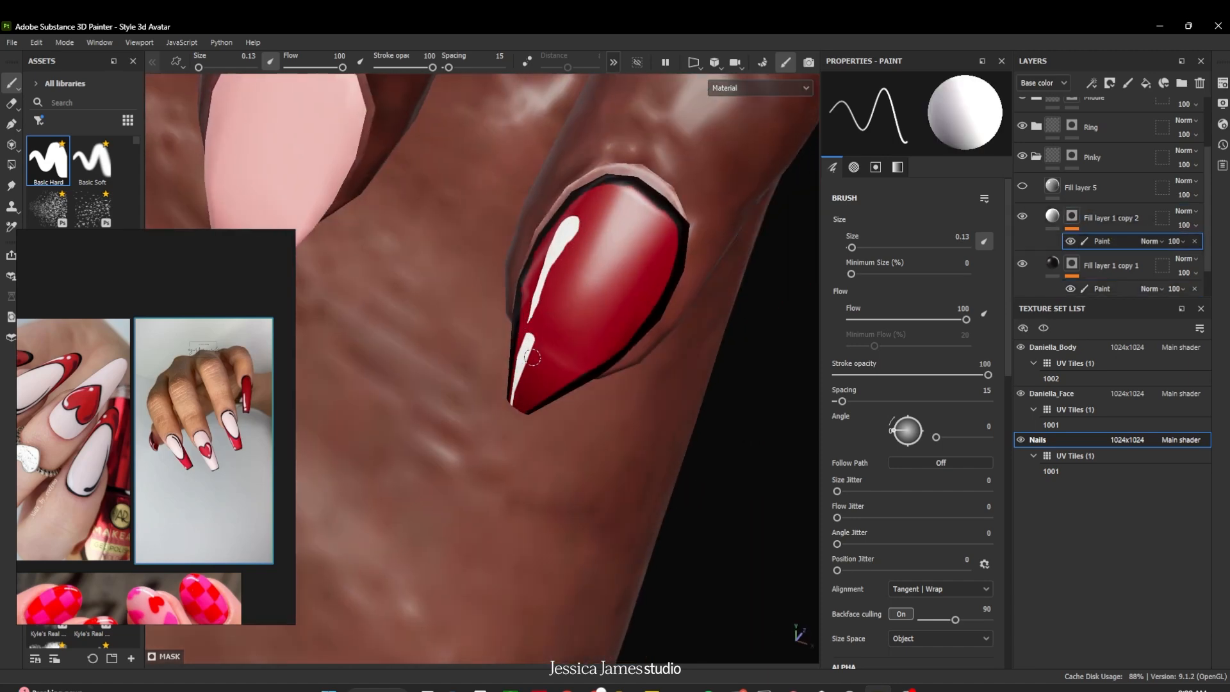
# Thicken the upper white highlight streak on the raised hand's red pinky nail
pyautogui.moveTo(550, 255); pyautogui.dragTo(537, 298)
pyautogui.scroll(-5, 532, 310)
# Duplicate the Ring folder's pink fill layer, set the copy's base color to dark red, and give it a black mask
pyautogui.click(1035, 202)
pyautogui.click(1096, 235)
pyautogui.hotkey('ctrl', 'd')
pyautogui.click(905, 428)
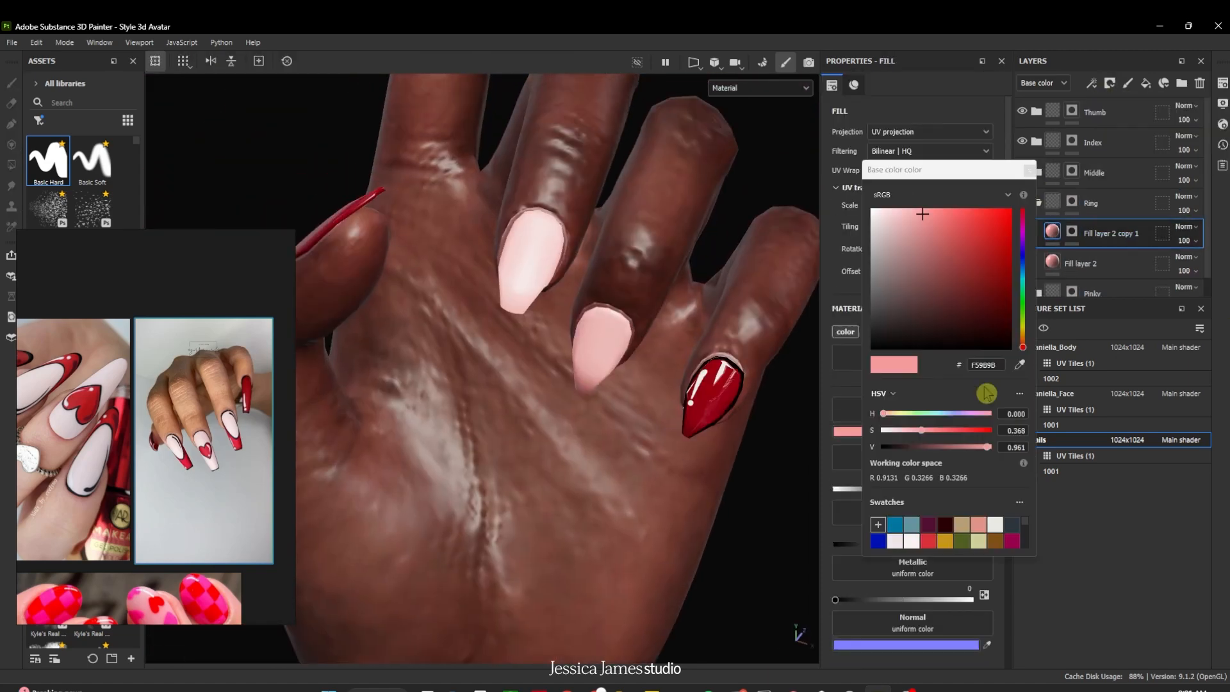
pyautogui.click(989, 256)
pyautogui.click(1109, 82)
# Paint a red tip with a curved upper edge on the raised hand's pink ring nail at brush size 0.31
pyautogui.keyDown('alt'); pyautogui.moveTo(611, 417); pyautogui.dragTo(666, 358); pyautogui.keyUp('alt')
pyautogui.moveTo(670, 282); pyautogui.dragTo(645, 321)
pyautogui.hotkey('ctrl', 'z')
pyautogui.keyDown('alt'); pyautogui.moveTo(786, 338); pyautogui.dragTo(723, 307); pyautogui.keyUp('alt')
pyautogui.keyDown('ctrl'); pyautogui.moveTo(714, 288); pyautogui.dragTo(724, 288, button='right'); pyautogui.keyUp('ctrl')
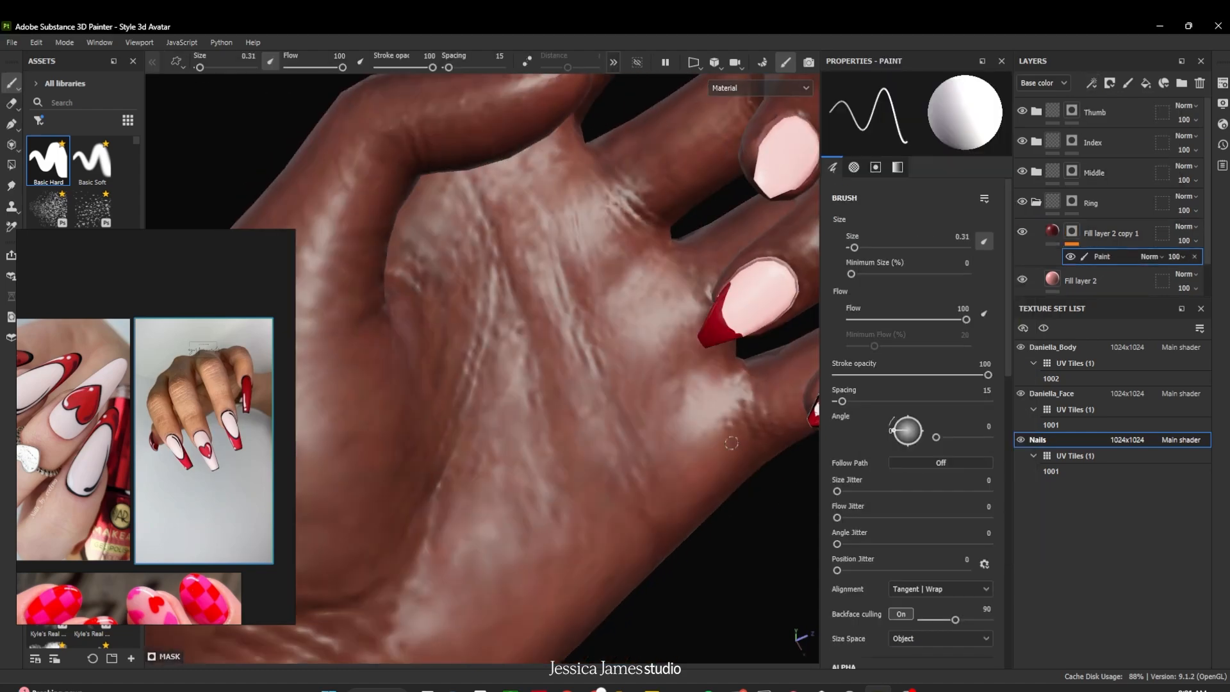
pyautogui.keyDown('alt'); pyautogui.moveTo(731, 443); pyautogui.dragTo(544, 308); pyautogui.keyUp('alt')
pyautogui.moveTo(525, 247); pyautogui.dragTo(518, 272)
pyautogui.moveTo(544, 320)
pyautogui.keyDown('alt'); pyautogui.mouseDown()
pyautogui.moveTo(672, 359)
pyautogui.moveTo(614, 320)
pyautogui.mouseUp(); pyautogui.keyUp('alt')
# Duplicate the Ring folder's red fill layer, make the copy black, and give it a fresh black mask with a paint effect
pyautogui.click(1079, 237)
pyautogui.hotkey('ctrl', 'd')
pyautogui.click(1194, 256)
pyautogui.click(905, 431)
pyautogui.scroll(-2, 1060, 211)
pyautogui.click(1090, 220)
pyautogui.click(1072, 208)
pyautogui.click(1072, 182)
pyautogui.click(1091, 83)
pyautogui.click(1120, 117)
# Outline the pink area and red tip of the raised hand's ring nail in black, reducing the brush size to 0.1
pyautogui.keyDown('alt'); pyautogui.moveTo(576, 359); pyautogui.dragTo(653, 333); pyautogui.keyUp('alt')
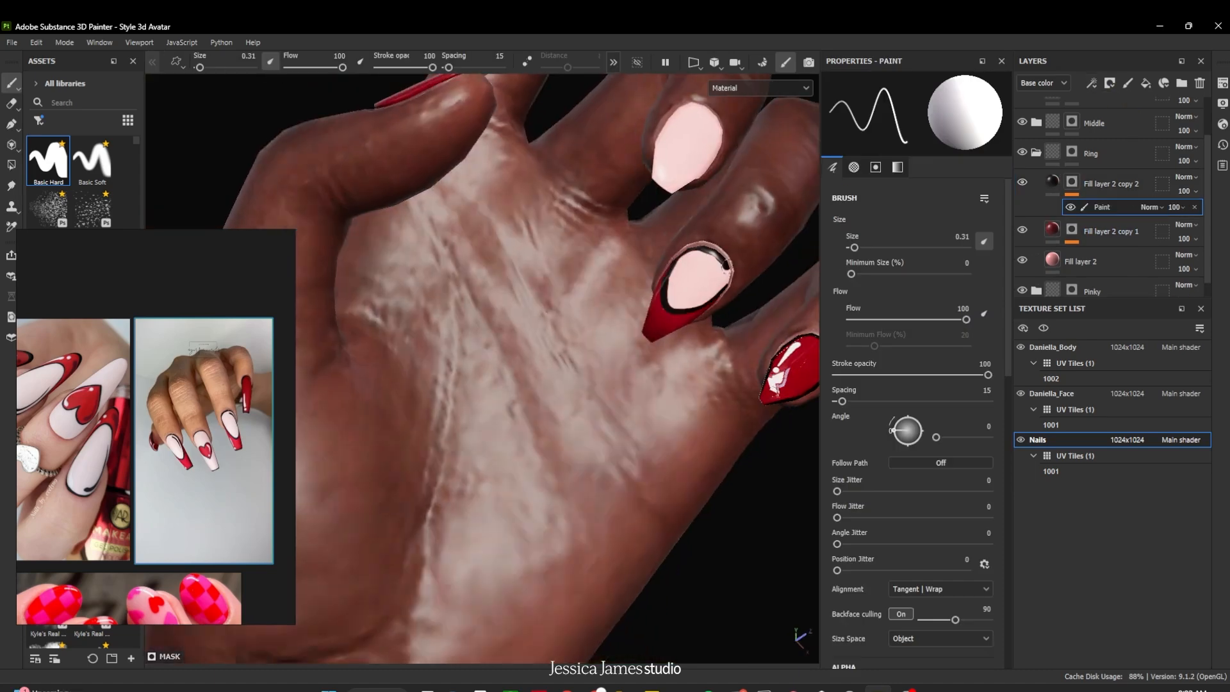
pyautogui.moveTo(725, 266); pyautogui.dragTo(726, 296)
pyautogui.keyDown('alt'); pyautogui.moveTo(724, 359); pyautogui.dragTo(474, 355); pyautogui.keyUp('alt')
pyautogui.keyDown('ctrl'); pyautogui.moveTo(474, 356); pyautogui.dragTo(457, 356, button='right'); pyautogui.keyUp('ctrl')
pyautogui.keyDown('alt'); pyautogui.moveTo(692, 308); pyautogui.dragTo(678, 253); pyautogui.keyUp('alt')
pyautogui.keyDown('alt'); pyautogui.moveTo(451, 295); pyautogui.dragTo(487, 198); pyautogui.keyUp('alt')
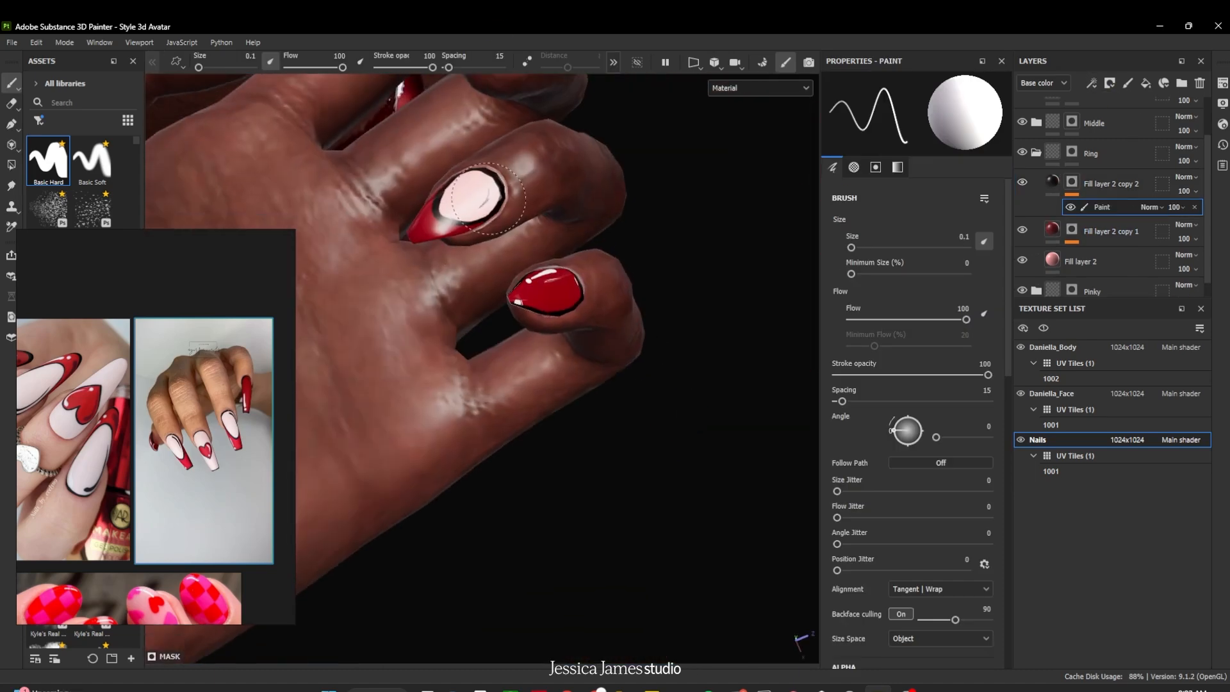
# On the Ring folder's red layer paint effect, paint a red tip on the lowered hand's ring nail
pyautogui.scroll(-10, 495, 203)
pyautogui.keyDown('alt'); pyautogui.moveTo(672, 530); pyautogui.dragTo(672, 305); pyautogui.keyUp('alt')
pyautogui.scroll(8, 672, 305)
pyautogui.click(1072, 242)
pyautogui.click(1102, 257)
pyautogui.moveTo(367, 388)
pyautogui.mouseDown()
pyautogui.moveTo(398, 389)
pyautogui.moveTo(392, 415)
pyautogui.moveTo(401, 384)
pyautogui.mouseUp()
# Outline the lowered hand's ring nail in black at brush size 0.27 and add a curved accent line inside its pink area
pyautogui.click(1081, 206)
pyautogui.scroll(5, 384, 384)
pyautogui.moveTo(527, 497); pyautogui.dragTo(500, 550)
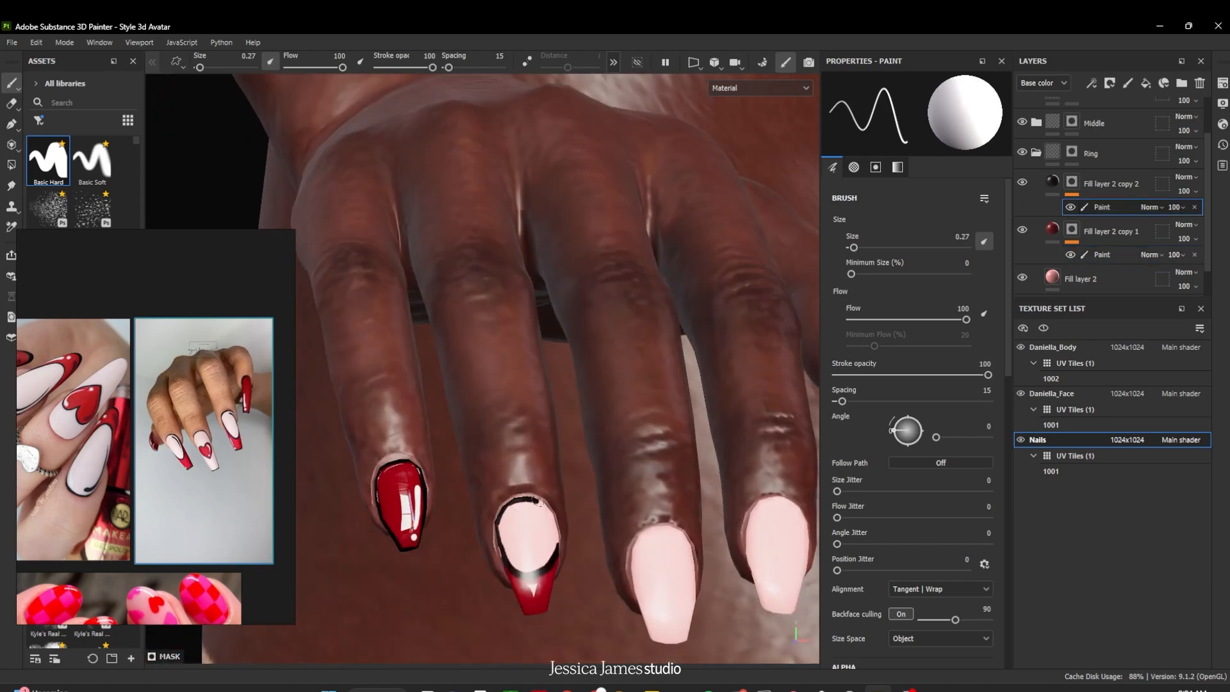
pyautogui.keyDown('alt'); pyautogui.moveTo(553, 597); pyautogui.dragTo(396, 435, button='middle'); pyautogui.keyUp('alt')
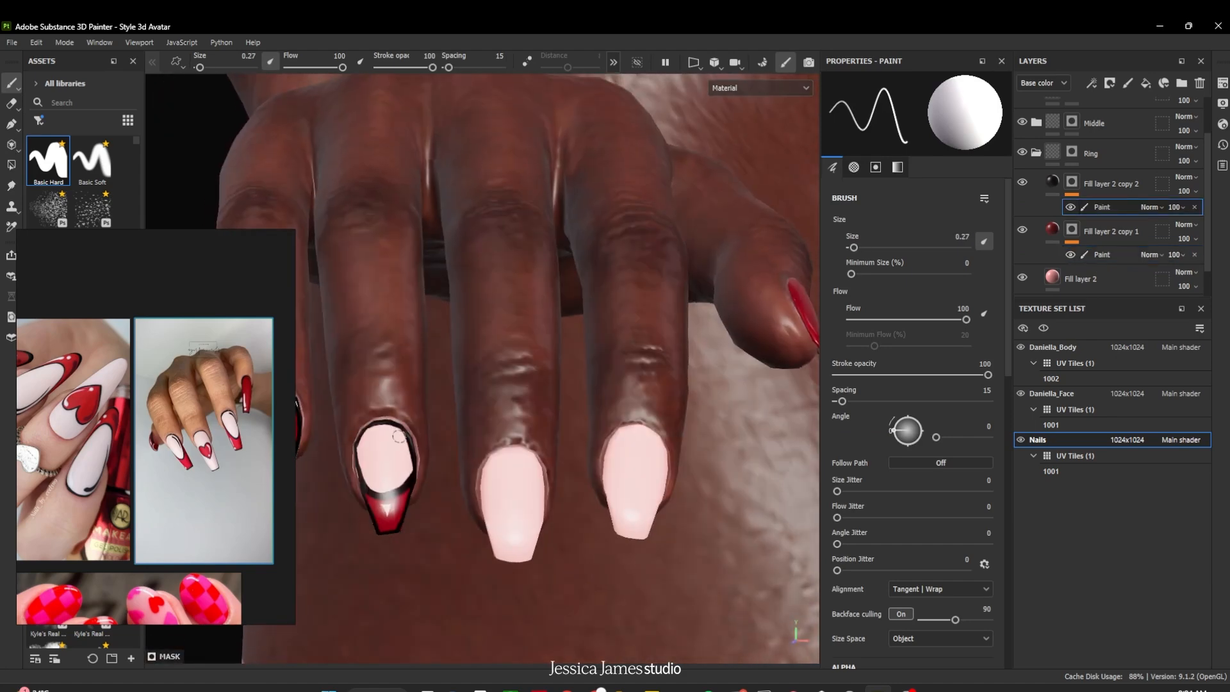
pyautogui.moveTo(393, 436); pyautogui.dragTo(408, 485)
# Duplicate the Ring folder's black layer as a white one with a cleared mask, and paint highlights on the lowered hand's red ring nail tip
pyautogui.click(1103, 196)
pyautogui.hotkey('ctrl', 'd')
pyautogui.click(906, 429)
pyautogui.moveTo(912, 244); pyautogui.dragTo(874, 213)
pyautogui.click(1030, 170)
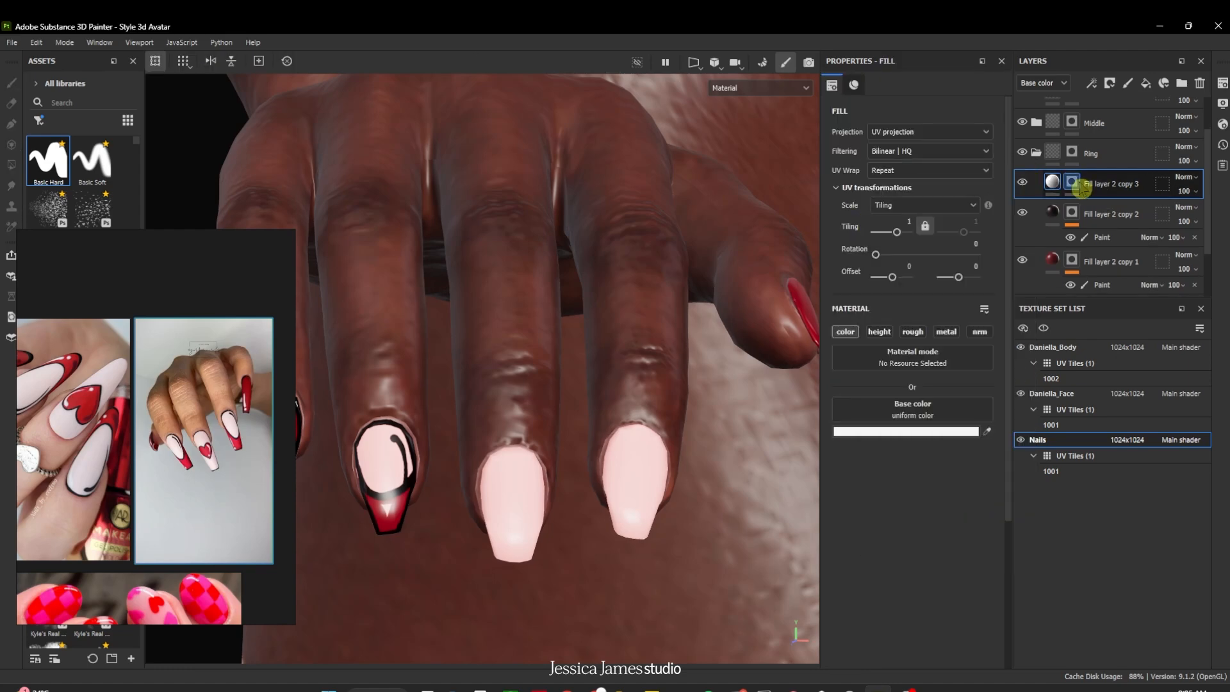
pyautogui.click(1072, 194)
pyautogui.click(1103, 206)
pyautogui.moveTo(403, 501); pyautogui.dragTo(394, 522)
# Duplicate the Ring folder's white fill layer and switch off the copy's color channel
pyautogui.click(1076, 191)
pyautogui.hotkey('ctrl', 'd')
pyautogui.click(846, 332)
pyautogui.scroll(-8, 566, 439)
pyautogui.scroll(6, 551, 436)
# In the Middle folder, create a black-masked red copy of the fill layer and paint a heart on the lowered hand's middle nail
pyautogui.click(1036, 173)
pyautogui.click(1054, 205)
pyautogui.hotkey('ctrl', 'd')
pyautogui.click(1110, 83)
pyautogui.click(1120, 119)
pyautogui.click(906, 431)
pyautogui.click(1091, 83)
pyautogui.click(1113, 117)
pyautogui.keyDown('alt'); pyautogui.moveTo(564, 442); pyautogui.dragTo(564, 487); pyautogui.keyUp('alt')
pyautogui.moveTo(537, 512); pyautogui.dragTo(537, 526)
# Make a black-masked black copy of the Middle folder's red layer and outline the heart and the nail edge with it
pyautogui.click(1110, 203)
pyautogui.hotkey('ctrl', 'd')
pyautogui.click(897, 429)
pyautogui.click(1109, 83)
pyautogui.click(1120, 119)
pyautogui.click(1092, 83)
pyautogui.click(1113, 117)
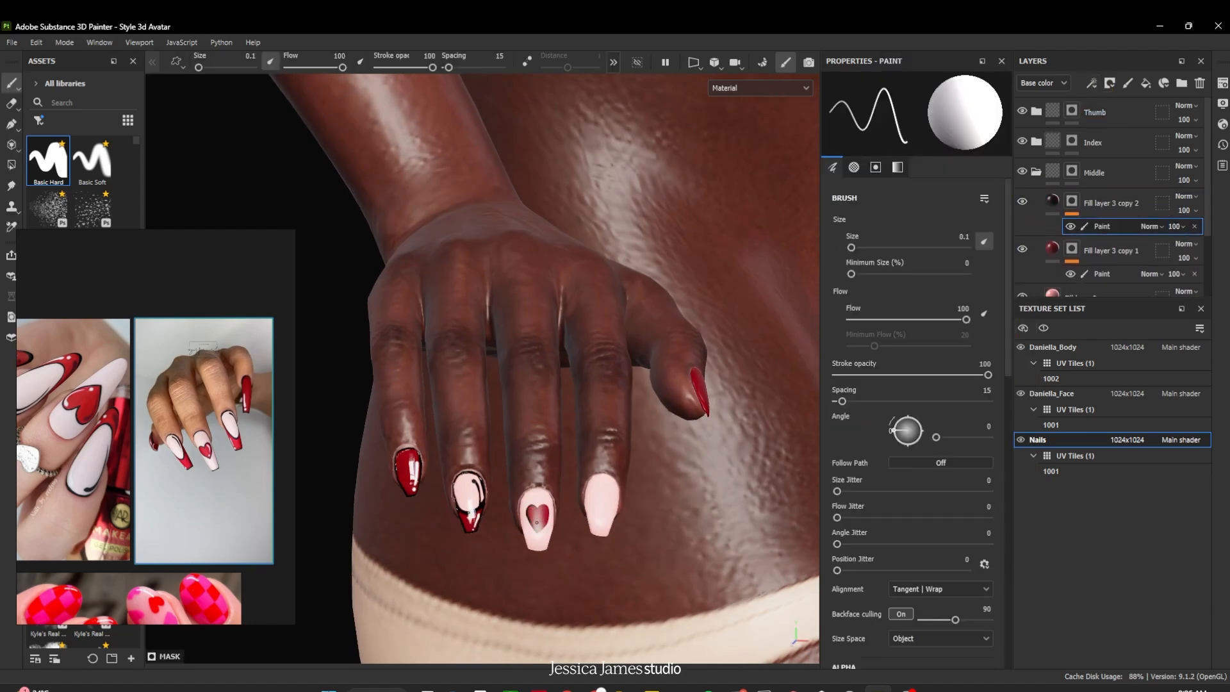
pyautogui.keyDown('alt'); pyautogui.moveTo(546, 551); pyautogui.dragTo(487, 545); pyautogui.keyUp('alt')
pyautogui.moveTo(436, 512)
pyautogui.keyDown('alt'); pyautogui.mouseDown()
pyautogui.moveTo(487, 532)
pyautogui.moveTo(487, 554)
pyautogui.mouseUp(); pyautogui.keyUp('alt')
# Duplicate the Middle folder's black layer, set the copy to white, and mask it black for the heart's highlights
pyautogui.click(1111, 203)
pyautogui.hotkey('ctrl', 'd')
pyautogui.click(914, 376)
pyautogui.click(871, 211)
pyautogui.click(1109, 84)
pyautogui.click(1119, 119)
# Add an unmasked copy of the fill layer on top of the Middle folder, keeping only its rough channel with roughness 0
pyautogui.click(1071, 203)
pyautogui.hotkey('ctrl', 'd')
pyautogui.keyDown('alt'); pyautogui.click(914, 331); pyautogui.keyUp('alt')
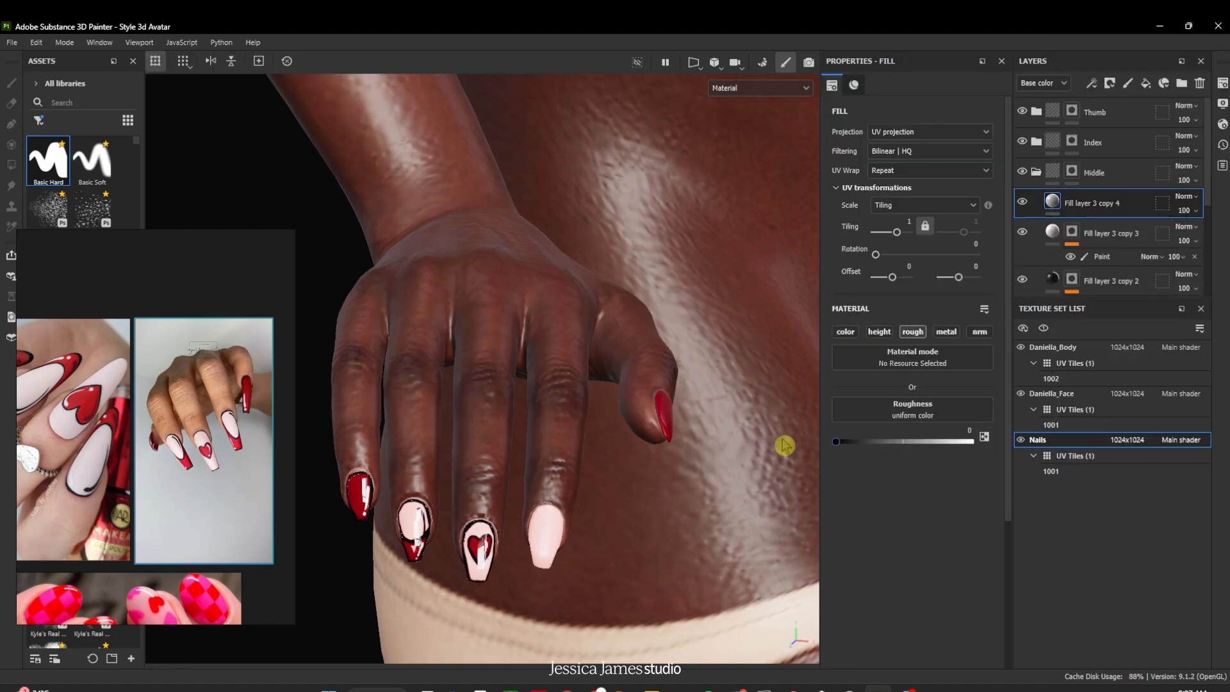
pyautogui.keyDown('alt'); pyautogui.moveTo(782, 445); pyautogui.dragTo(648, 431); pyautogui.keyUp('alt')
# In the Index folder, create a black-masked dark red copy of the fill layer and paint the lowered hand's index nail tip at brush size 0.27
pyautogui.click(1035, 172)
pyautogui.click(1036, 141)
pyautogui.click(1091, 173)
pyautogui.hotkey('ctrl', 'd')
pyautogui.click(906, 432)
pyautogui.doubleClick(985, 365)
pyautogui.hotkey('ctrl', 'v')
pyautogui.click(1110, 83)
pyautogui.click(1120, 119)
pyautogui.click(1091, 84)
pyautogui.click(1113, 117)
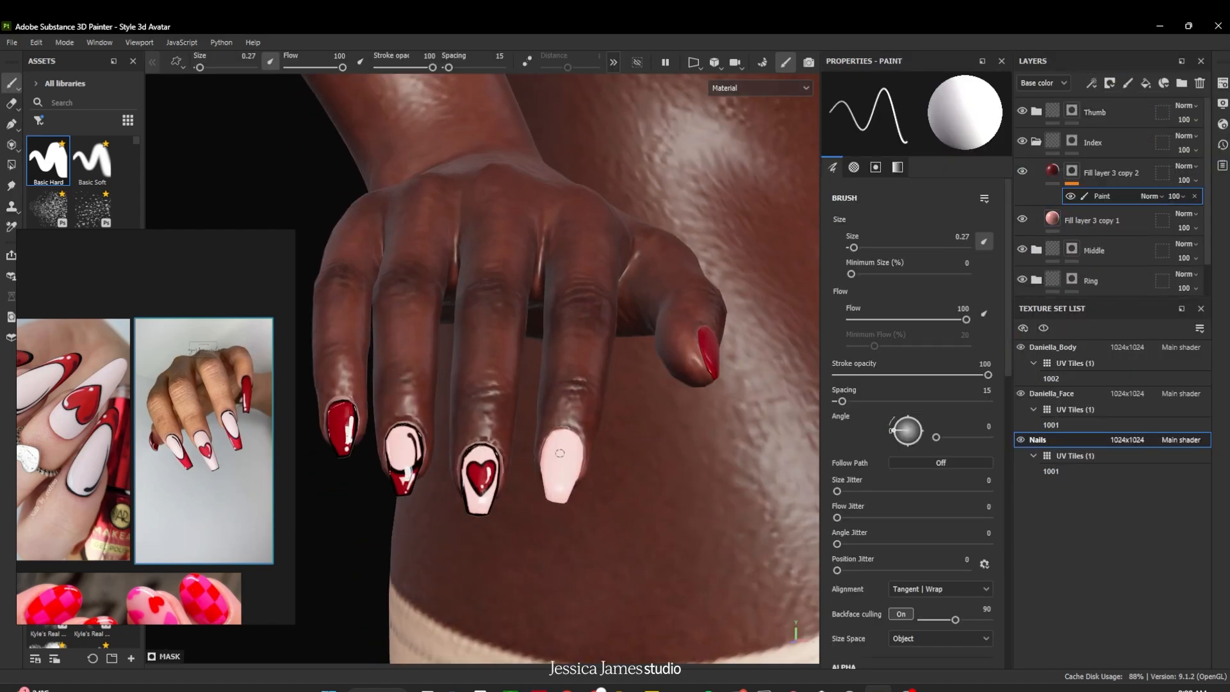
pyautogui.moveTo(548, 474); pyautogui.dragTo(550, 497)
# Make a black-masked black copy of the Index folder's red layer and outline the lowered hand's index nail and tip edge
pyautogui.hotkey('ctrl', 'd')
pyautogui.click(903, 433)
pyautogui.click(1109, 83)
pyautogui.click(1092, 84)
pyautogui.click(1113, 117)
pyautogui.moveTo(543, 448); pyautogui.dragTo(582, 466)
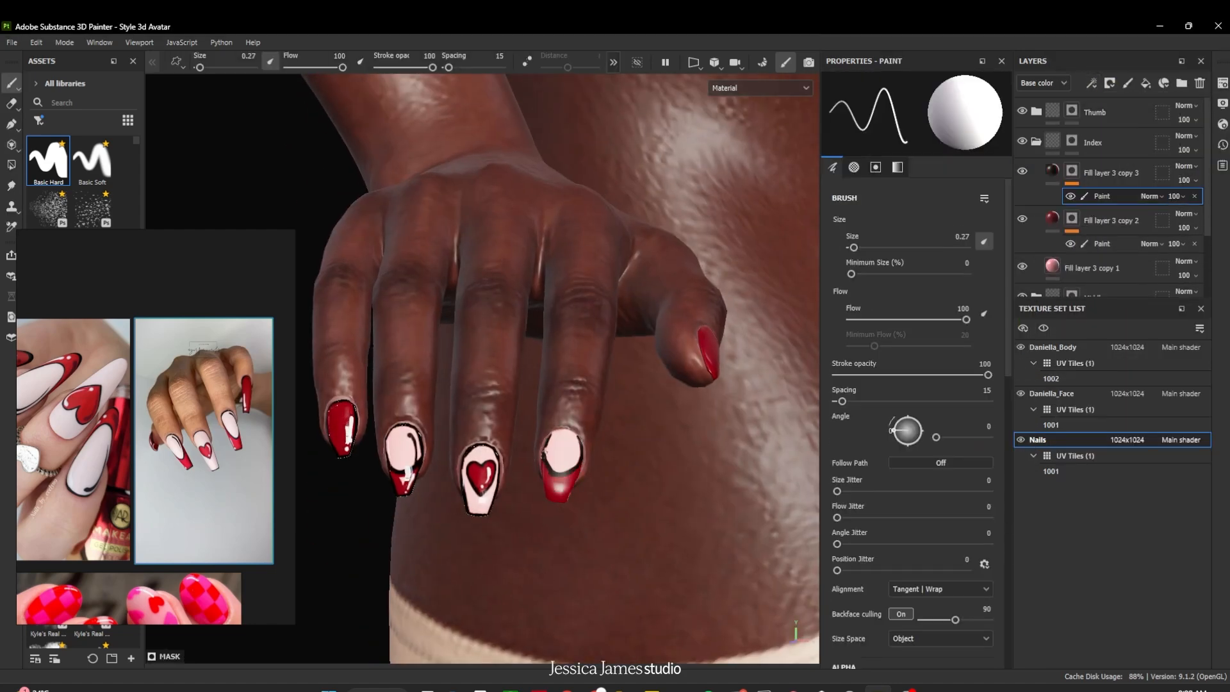
pyautogui.keyDown('alt'); pyautogui.moveTo(474, 545); pyautogui.dragTo(513, 525); pyautogui.keyUp('alt')
pyautogui.moveTo(594, 420)
pyautogui.mouseDown()
pyautogui.moveTo(623, 401)
pyautogui.moveTo(610, 418)
pyautogui.mouseUp()
# Duplicate the Index folder's black layer, set the copy to white, and add a black mask with a paint effect for highlights
pyautogui.hotkey('ctrl', 'd')
pyautogui.click(905, 432)
pyautogui.click(1109, 83)
pyautogui.click(1092, 83)
pyautogui.click(1113, 117)
# Touch up the Index folder's black outline and red tip paint effects in turn, swapping the mask paint color
pyautogui.click(1102, 243)
pyautogui.press('x')
pyautogui.click(1102, 291)
pyautogui.press('x')
# Duplicate the Index folder's top fill layer, remove the copy's mask, and lower its roughness to 0
pyautogui.click(1110, 173)
pyautogui.hotkey('ctrl', 'd')
pyautogui.rightClick(1071, 171)
pyautogui.moveTo(876, 441); pyautogui.dragTo(835, 442)
pyautogui.keyDown('alt'); pyautogui.moveTo(743, 442); pyautogui.dragTo(615, 448); pyautogui.keyUp('alt')
# In the Thumb folder, add a fill layer, duplicate it as a black-masked black layer, and outline the lowered hand's red thumb nail
pyautogui.click(1146, 83)
pyautogui.hotkey('ctrl', 'd')
pyautogui.click(904, 430)
pyautogui.click(1109, 83)
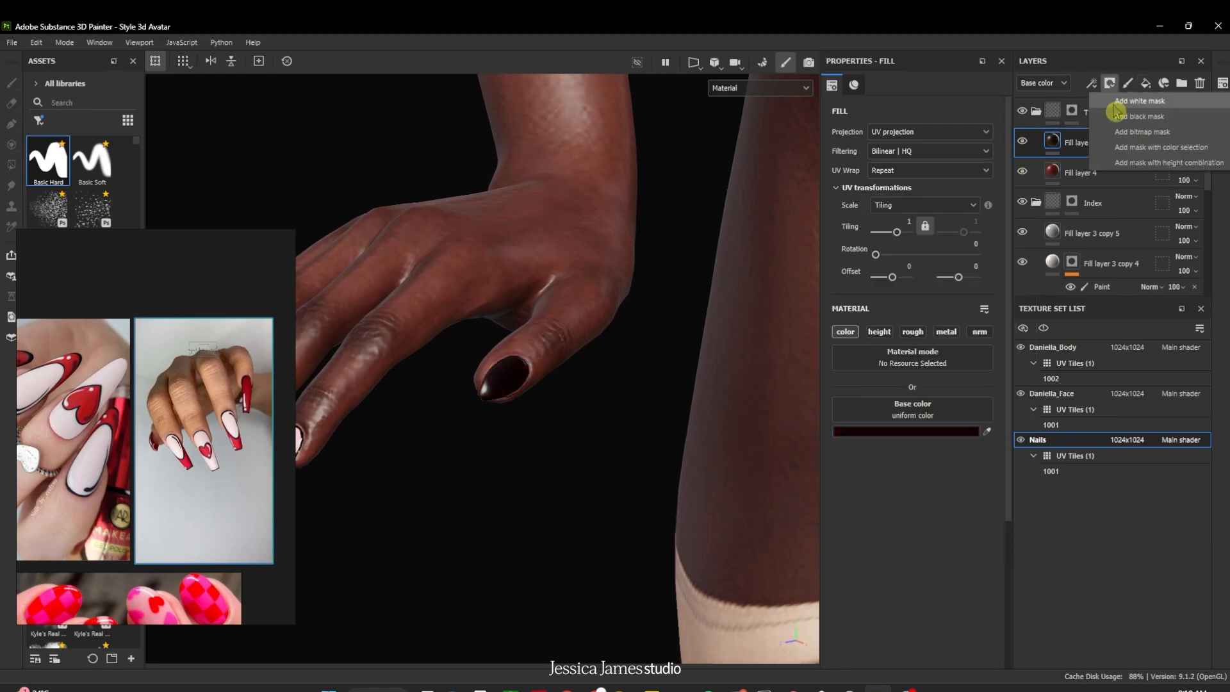
pyautogui.click(1116, 114)
pyautogui.click(1091, 83)
pyautogui.click(1113, 118)
pyautogui.moveTo(480, 392)
pyautogui.mouseDown()
pyautogui.moveTo(528, 362)
pyautogui.moveTo(482, 404)
pyautogui.mouseUp()
# Duplicate the Thumb folder's black layer, set the copy to white, and add a black mask with a paint effect for highlights
pyautogui.hotkey('ctrl', 'd')
pyautogui.click(905, 431)
pyautogui.click(1110, 84)
pyautogui.click(1092, 84)
pyautogui.click(1113, 118)
# Duplicate the Thumb folder's white layer, remove the copy's mask, keep only its rough channel, and lower the roughness
pyautogui.hotkey('ctrl', 'd')
pyautogui.rightClick(1071, 142)
pyautogui.click(1103, 157)
pyautogui.keyDown('alt'); pyautogui.click(913, 332); pyautogui.keyUp('alt')
pyautogui.moveTo(876, 441); pyautogui.dragTo(872, 443)
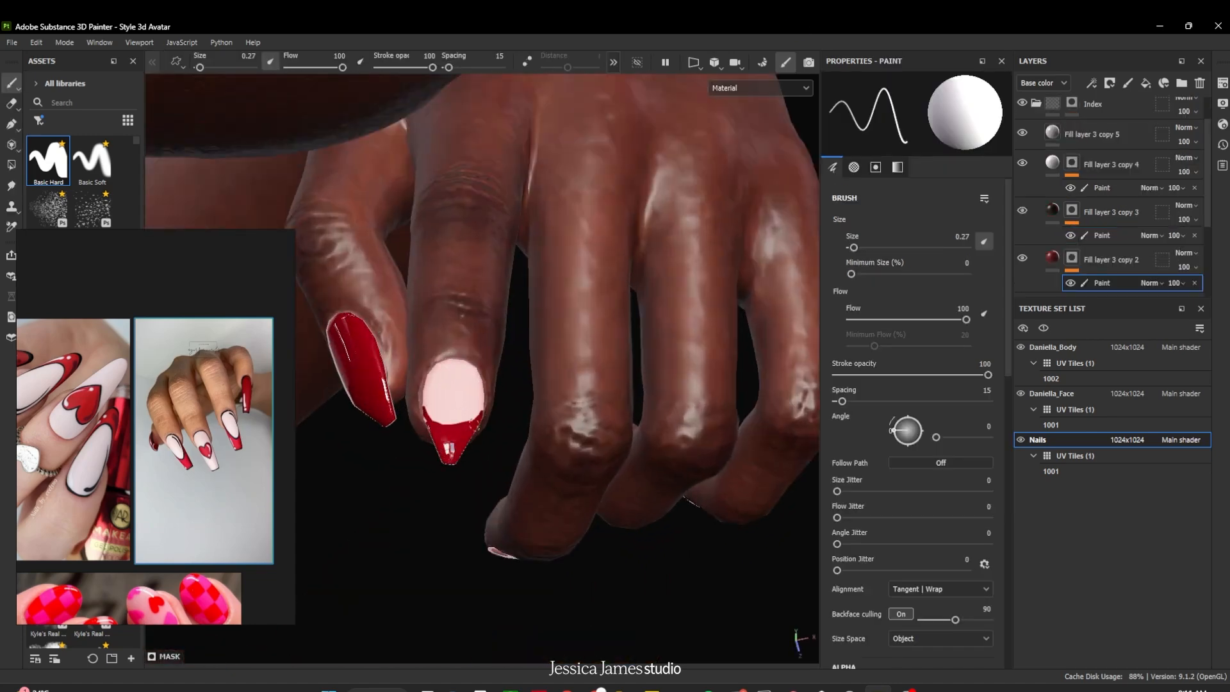
# Refine the red tip on the raised hand's index nail and paint a black outline around its pink area
pyautogui.moveTo(475, 424); pyautogui.dragTo(482, 405)
pyautogui.click(1102, 236)
pyautogui.moveTo(442, 422); pyautogui.dragTo(425, 404)
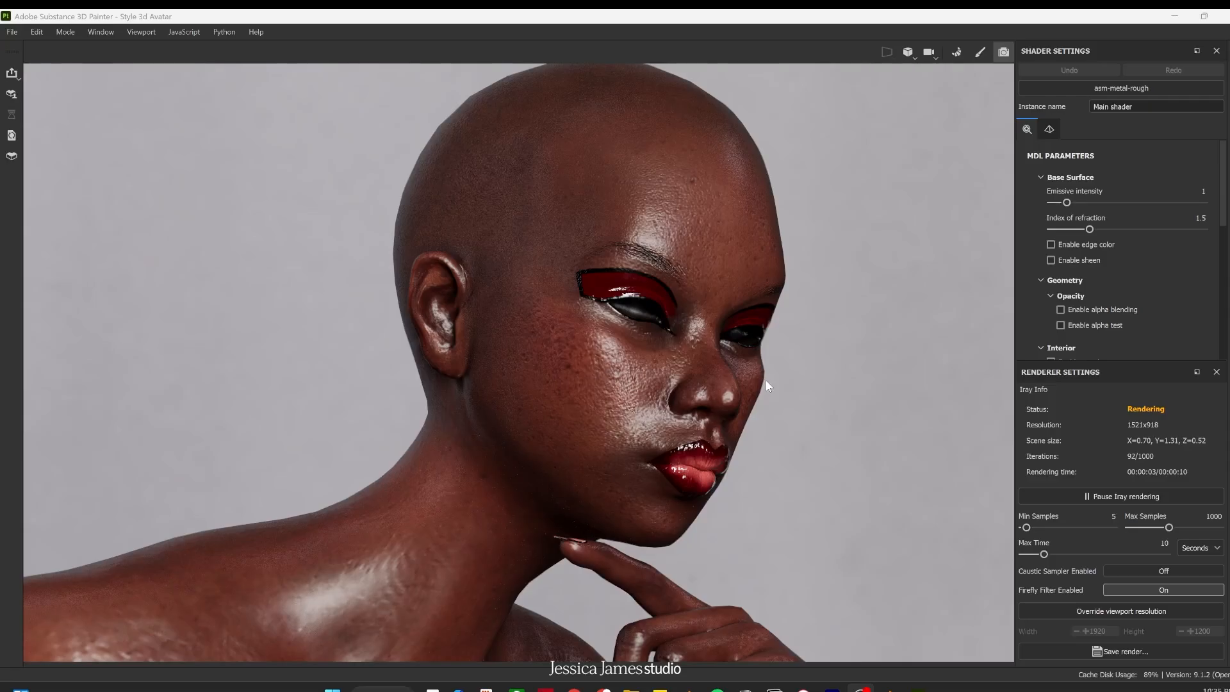
# Examine the face makeup, the raised hand and the lowered hand's painted nails in the Iray render
pyautogui.keyDown('alt'); pyautogui.moveTo(767, 381); pyautogui.dragTo(744, 382, button='middle'); pyautogui.keyUp('alt')
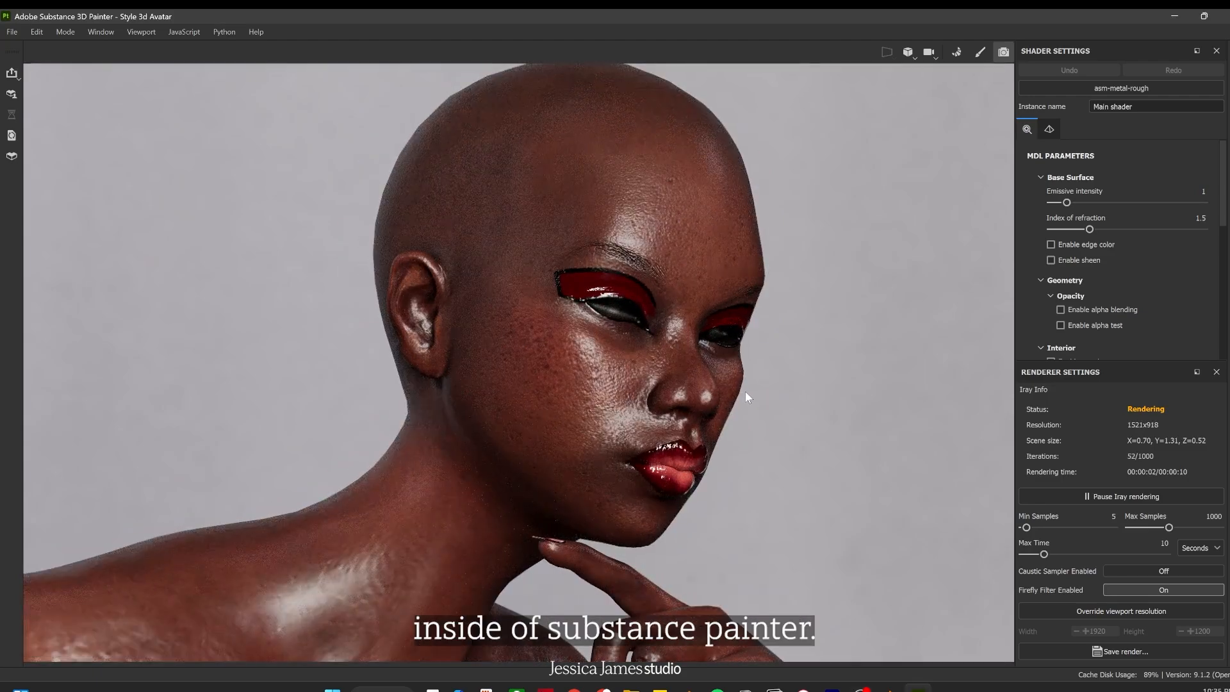
pyautogui.keyDown('alt'); pyautogui.moveTo(771, 395); pyautogui.dragTo(756, 394, button='middle'); pyautogui.keyUp('alt')
pyautogui.keyDown('alt'); pyautogui.moveTo(756, 394); pyautogui.dragTo(537, 378); pyautogui.keyUp('alt')
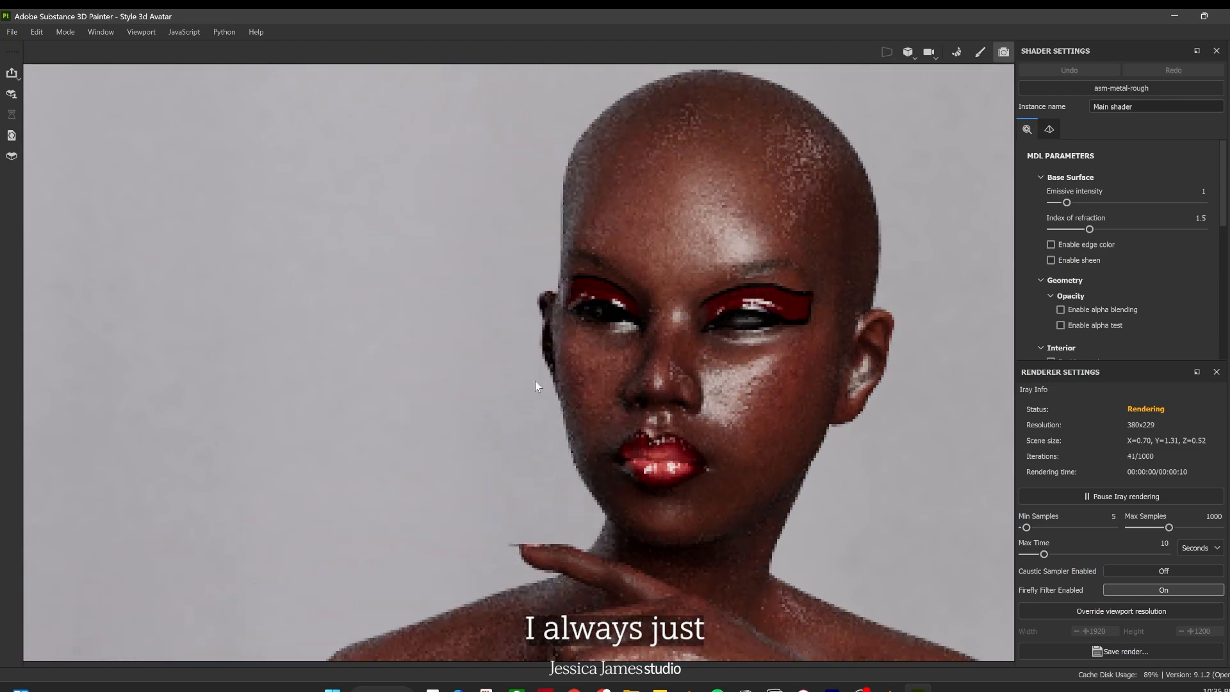
pyautogui.scroll(2, 712, 447)
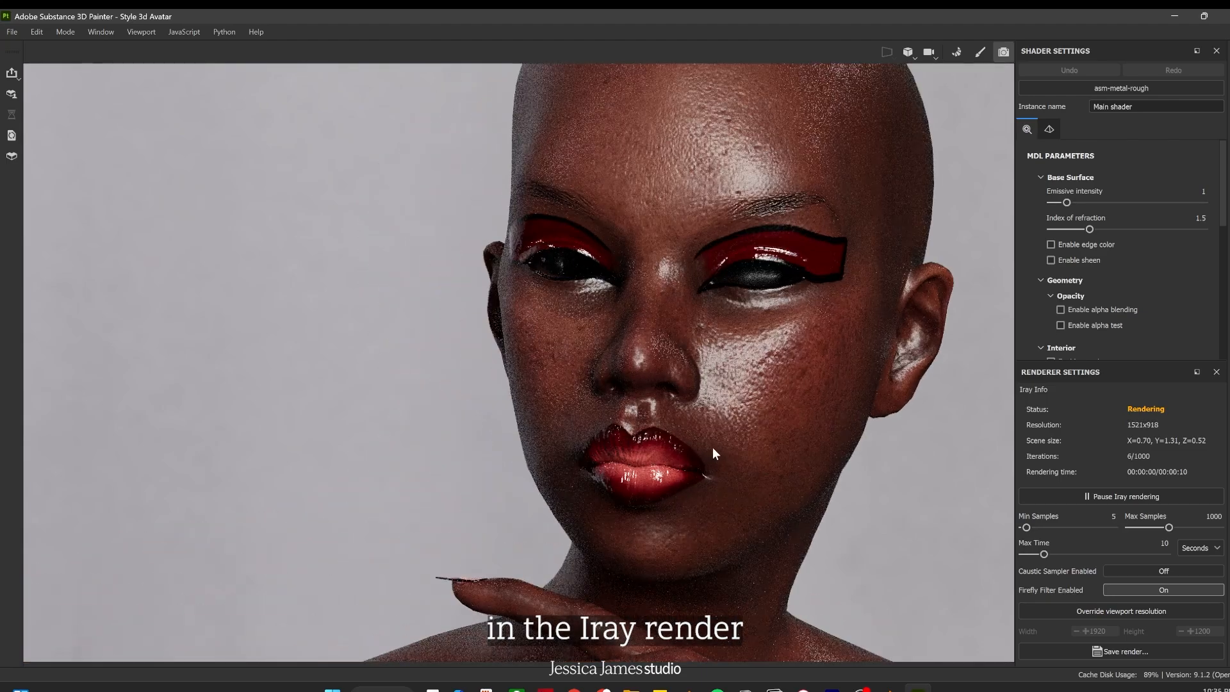
pyautogui.scroll(-2, 708, 450)
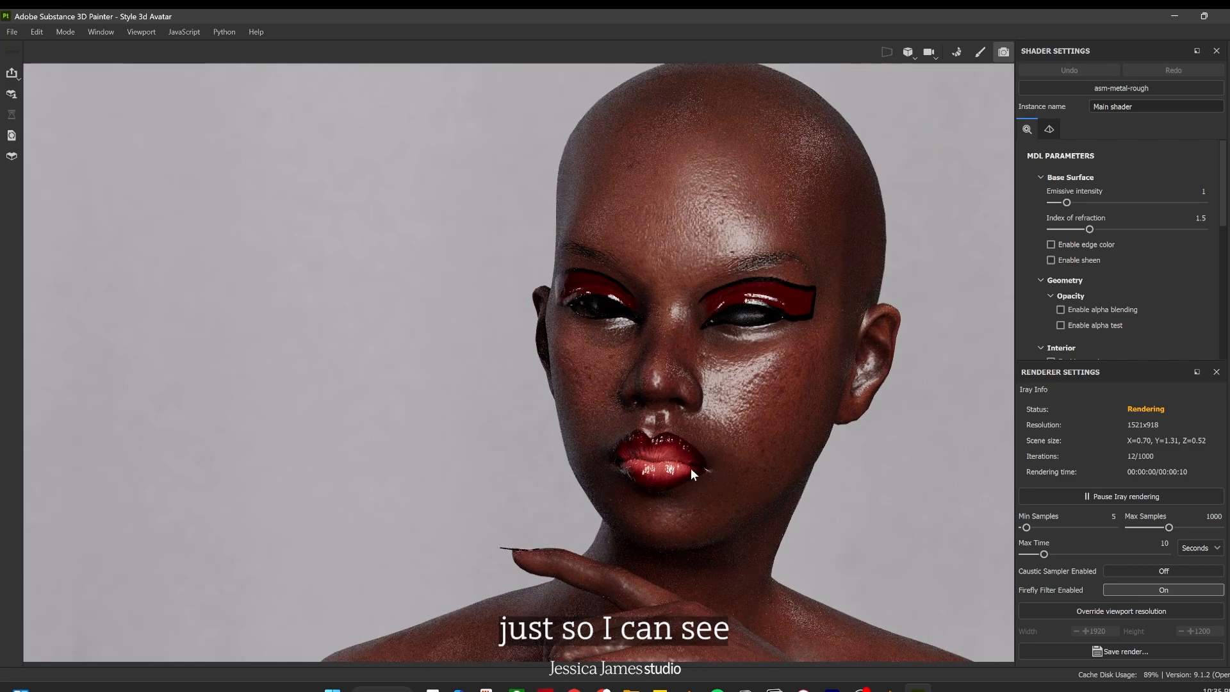
pyautogui.moveTo(639, 496); pyautogui.dragTo(647, 240, button='middle')
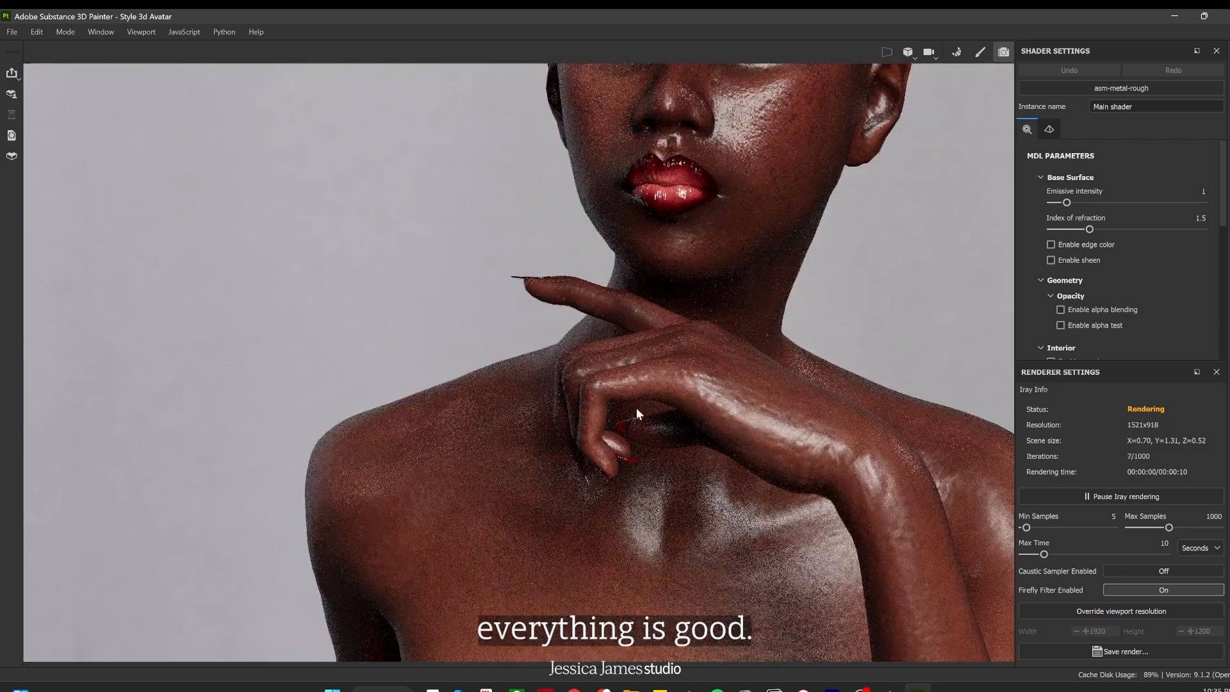
pyautogui.keyDown('alt'); pyautogui.moveTo(567, 366); pyautogui.dragTo(875, 313); pyautogui.keyUp('alt')
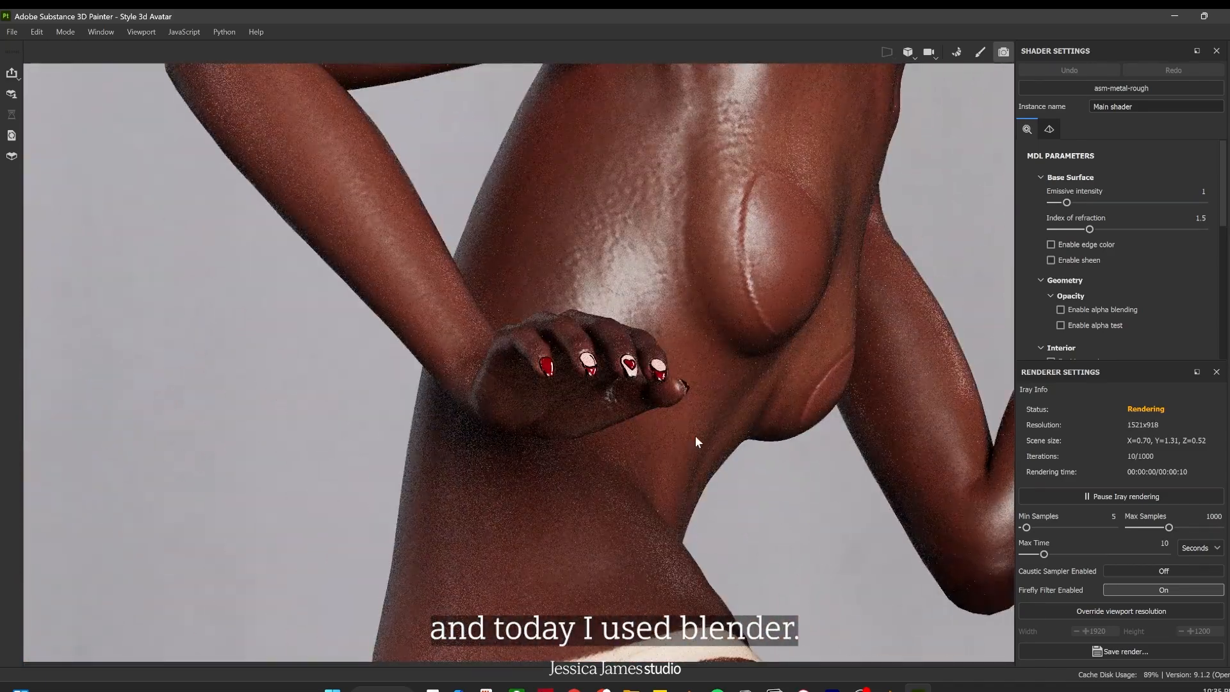
pyautogui.keyDown('alt'); pyautogui.moveTo(670, 440); pyautogui.dragTo(618, 506); pyautogui.keyUp('alt')
pyautogui.keyDown('alt'); pyautogui.moveTo(618, 509); pyautogui.dragTo(689, 424, button='middle'); pyautogui.keyUp('alt')
pyautogui.scroll(10, 596, 510)
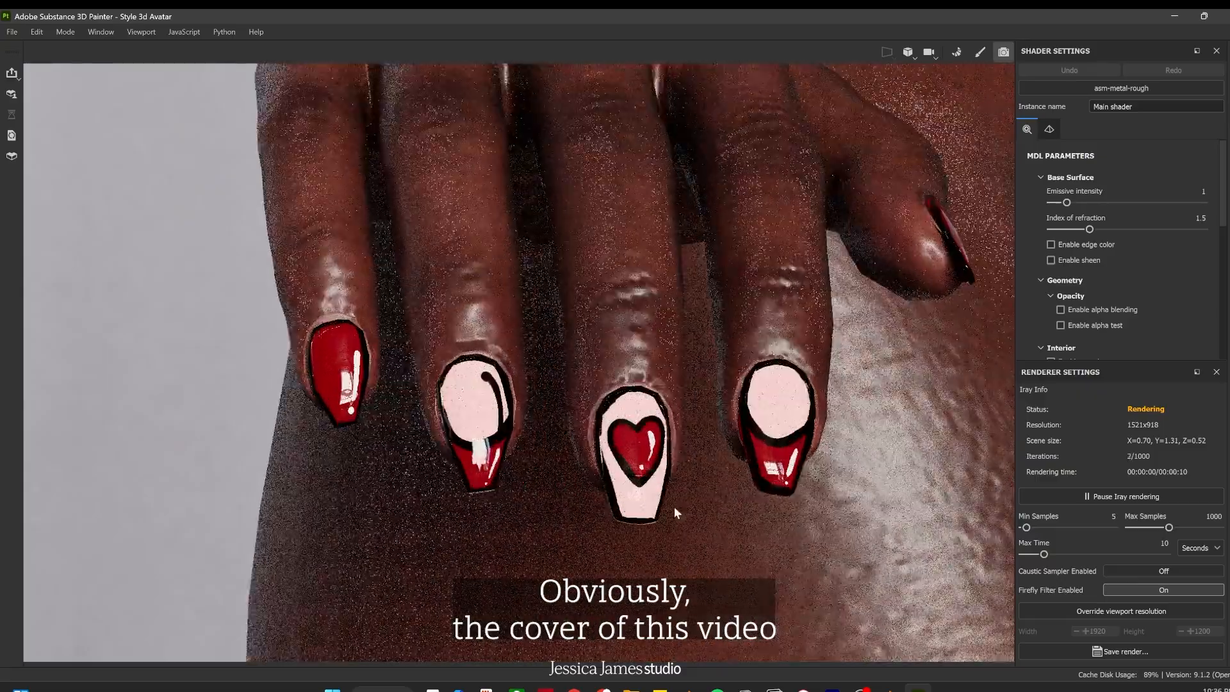
pyautogui.moveTo(736, 509)
pyautogui.keyDown('alt'); pyautogui.mouseDown()
pyautogui.moveTo(619, 510)
pyautogui.moveTo(728, 508)
pyautogui.moveTo(658, 459)
pyautogui.mouseUp(); pyautogui.keyUp('alt')
pyautogui.scroll(-7, 624, 431)
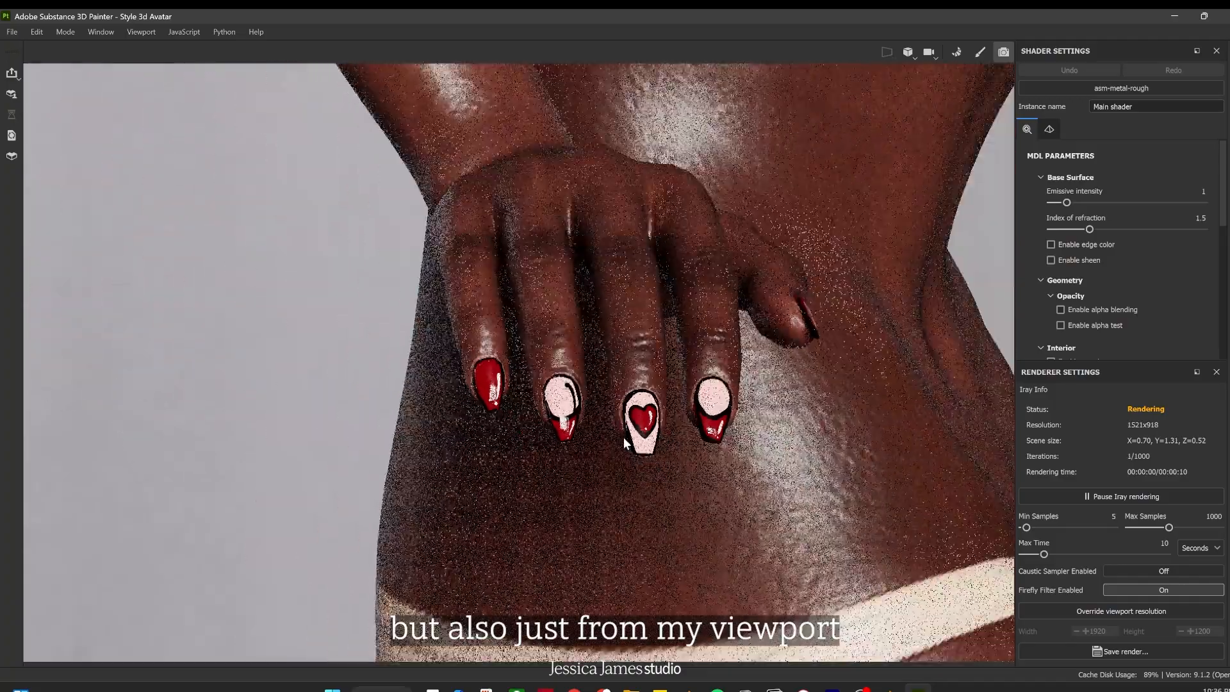
pyautogui.keyDown('alt'); pyautogui.moveTo(738, 289); pyautogui.dragTo(532, 615, button='middle'); pyautogui.keyUp('alt')
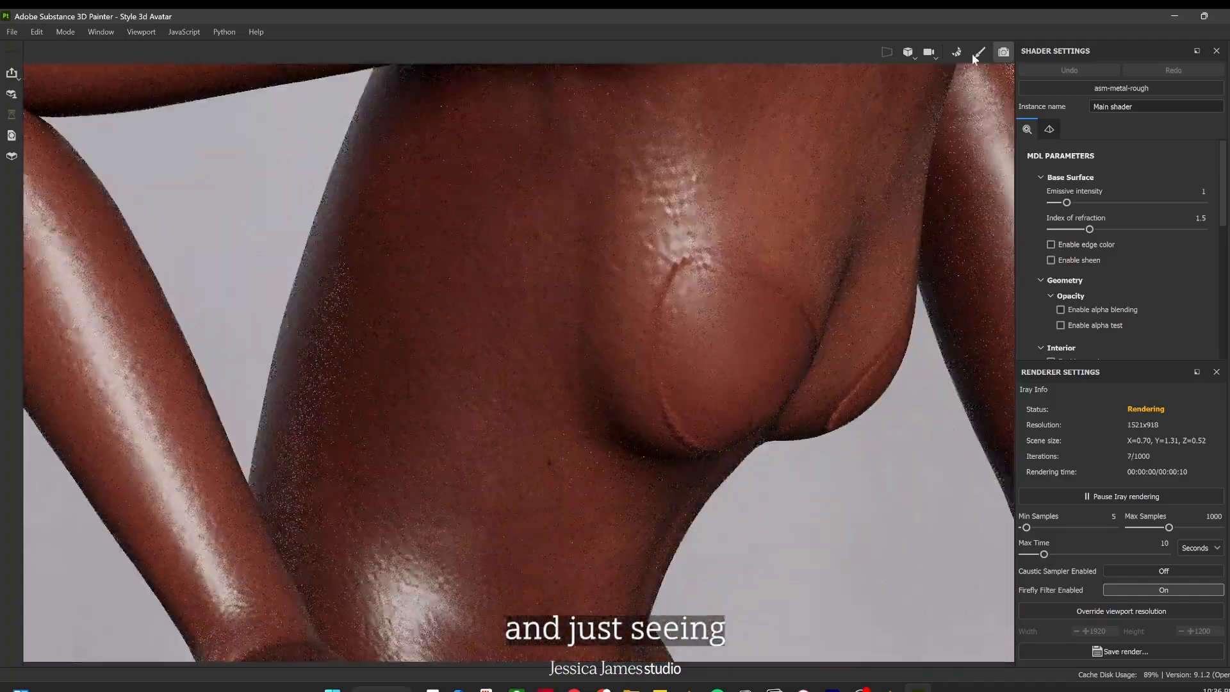
# Return from the Iray render to the painting viewport and rotate the environment lighting to review the avatar's face and upper body
pyautogui.scroll(-6, 643, 329)
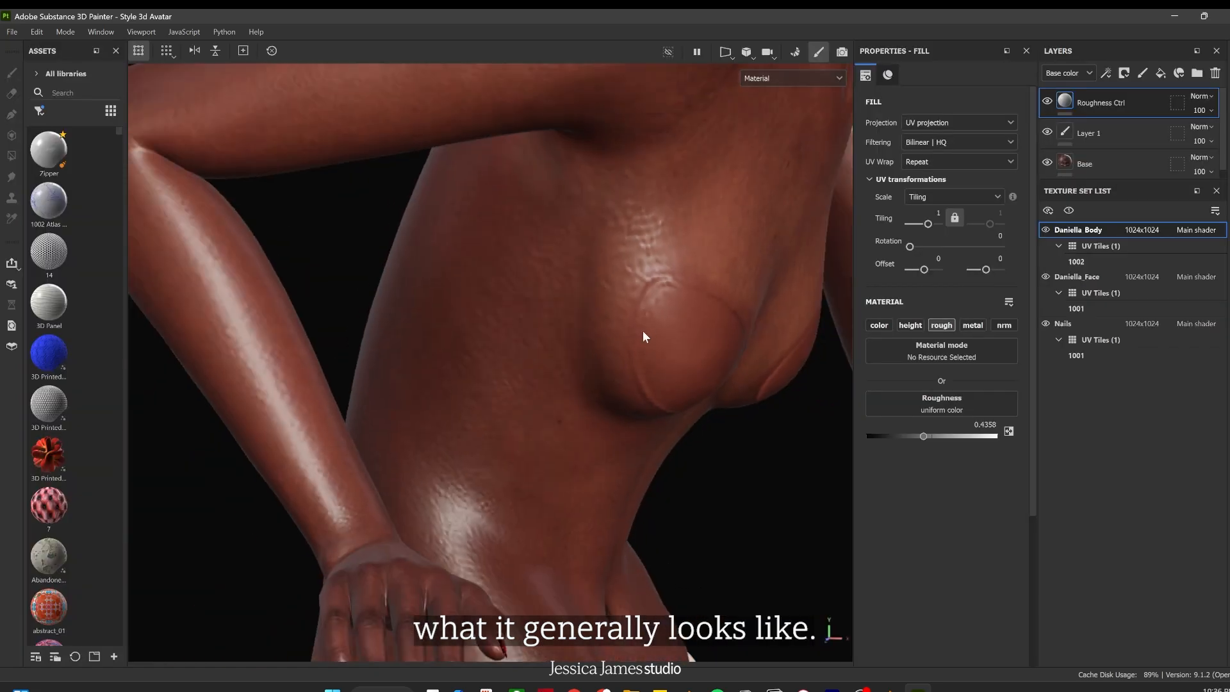
pyautogui.keyDown('alt'); pyautogui.moveTo(752, 232); pyautogui.dragTo(538, 544, button='middle'); pyautogui.keyUp('alt')
pyautogui.keyDown('alt'); pyautogui.moveTo(700, 433); pyautogui.dragTo(670, 339); pyautogui.keyUp('alt')
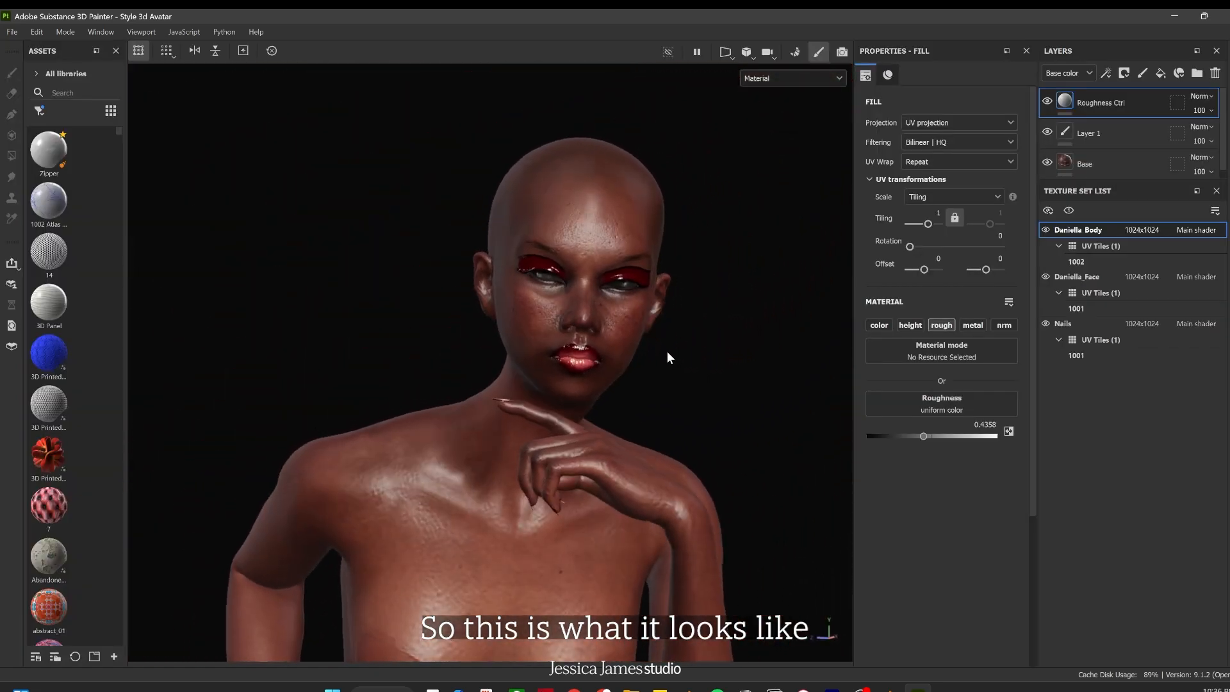
pyautogui.keyDown('shift'); pyautogui.moveTo(661, 354); pyautogui.dragTo(785, 346, button='right'); pyautogui.keyUp('shift')
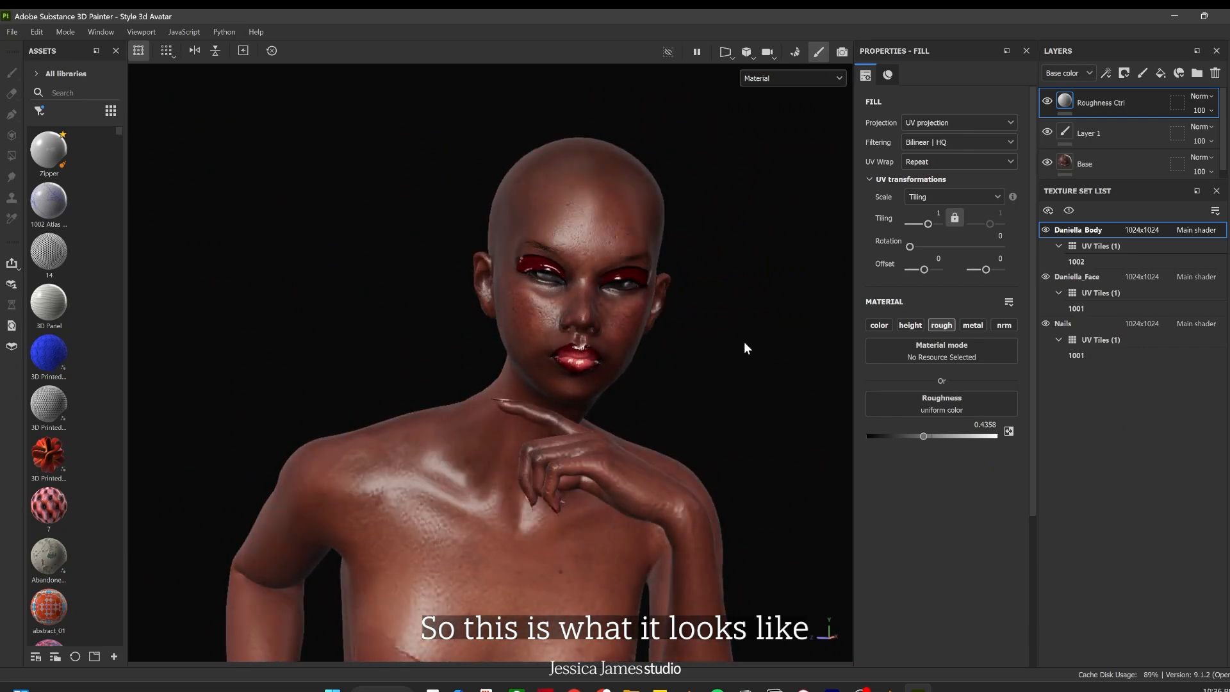
pyautogui.scroll(3, 738, 341)
pyautogui.keyDown('alt'); pyautogui.moveTo(709, 322); pyautogui.dragTo(679, 451, button='middle'); pyautogui.keyUp('alt')
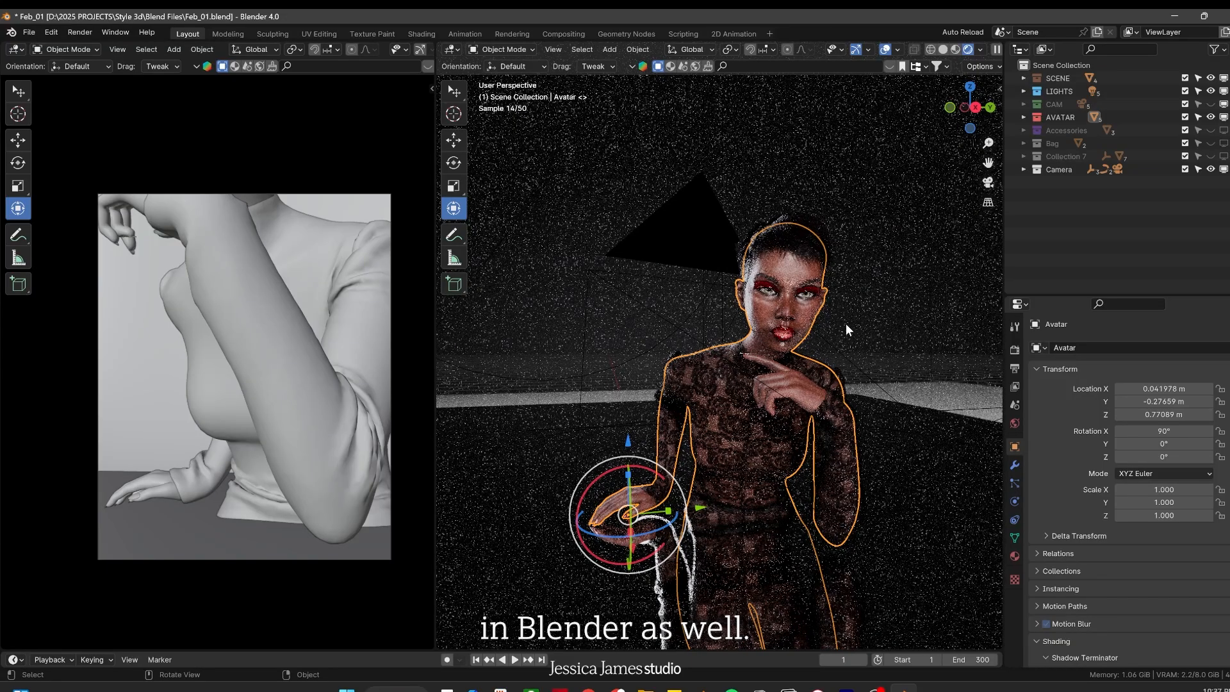
# Review the rendered avatar in the perspective viewport and switch that viewport to solid shading
pyautogui.moveTo(841, 295); pyautogui.dragTo(841, 295, button='middle')
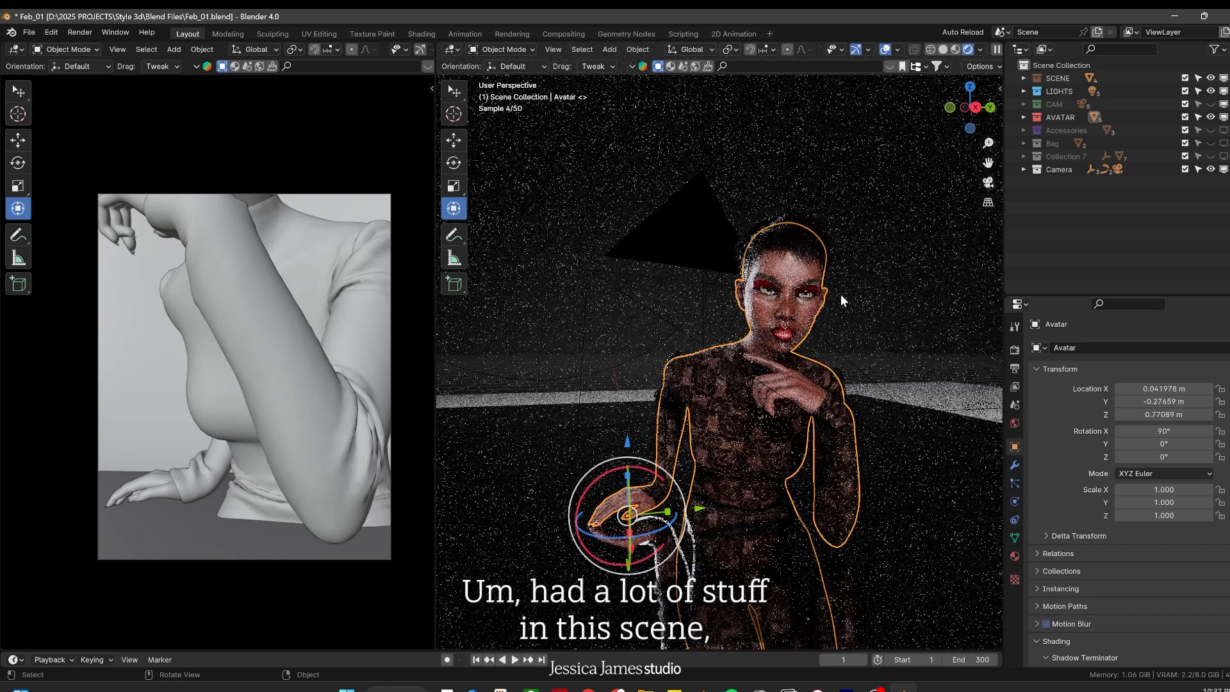
pyautogui.moveTo(978, 110)
pyautogui.mouseDown()
pyautogui.moveTo(948, 111)
pyautogui.moveTo(983, 110)
pyautogui.mouseUp()
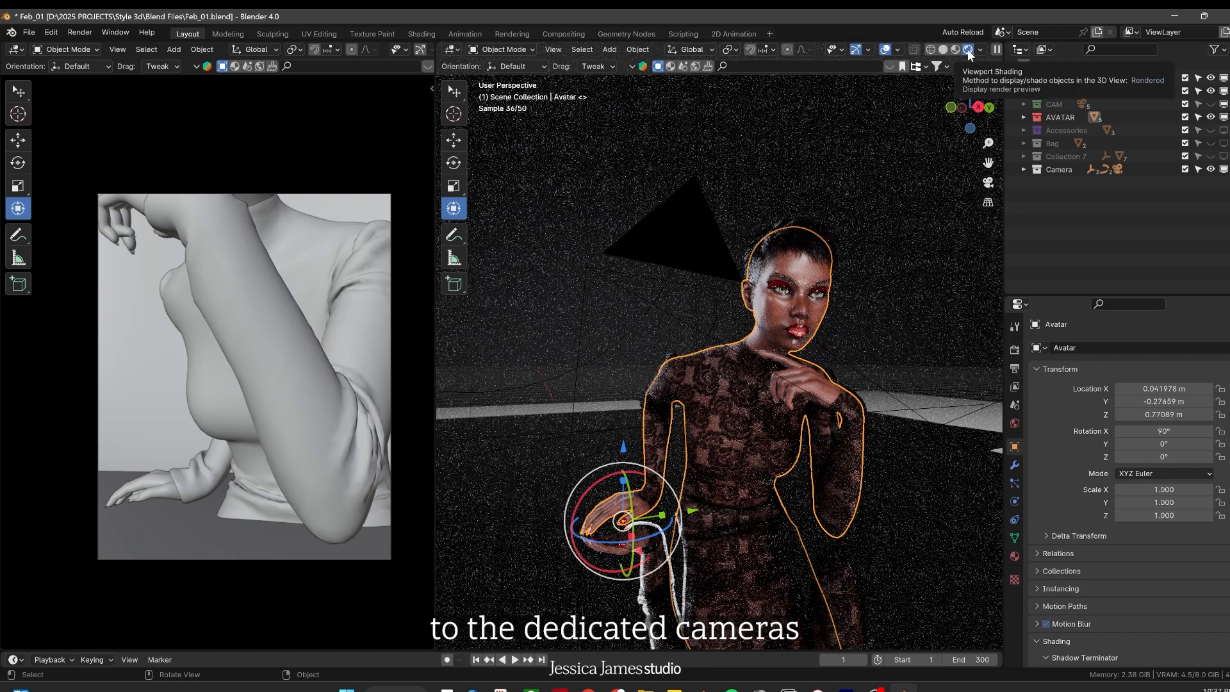
pyautogui.click(942, 49)
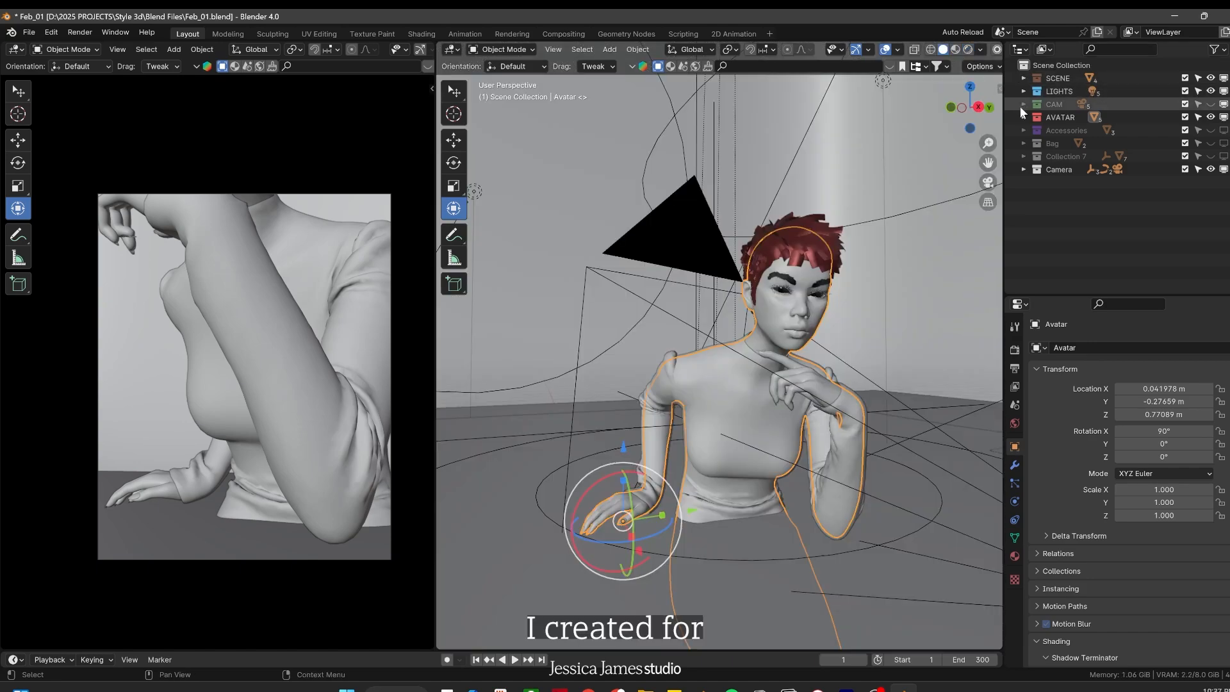
# Make Nails Cam from the CAM collection the active camera and show the camera viewport in rendered shading
pyautogui.click(1020, 105)
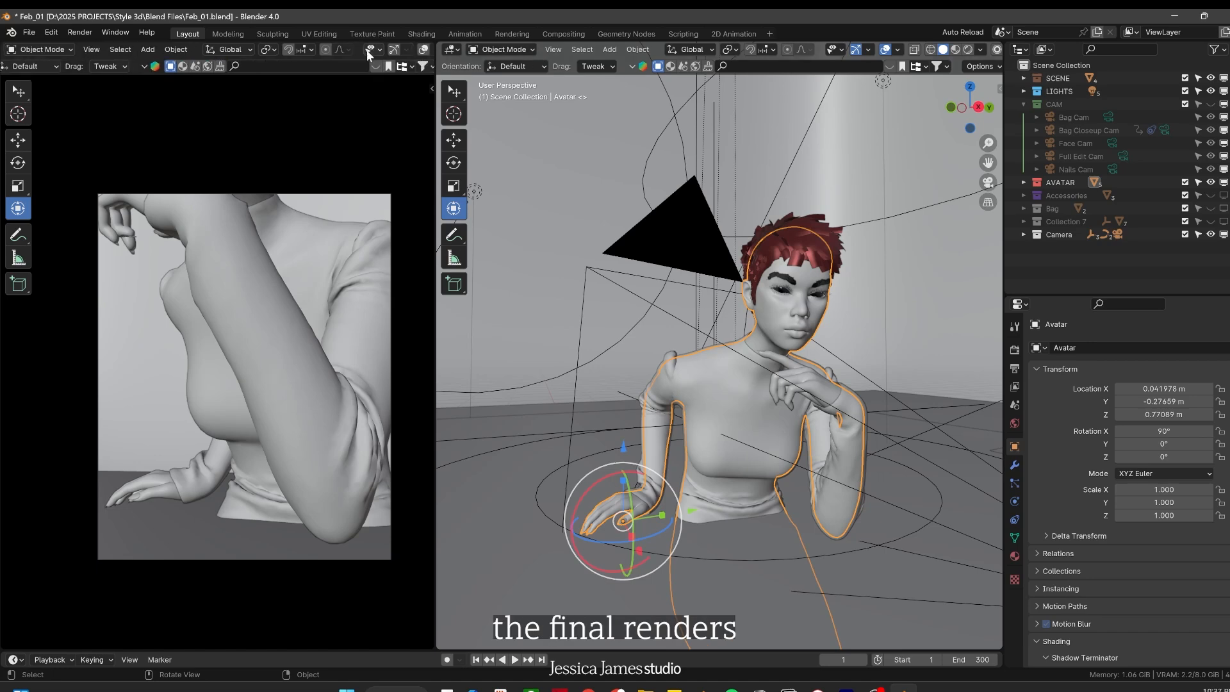
pyautogui.hscroll(3, 378, 51)
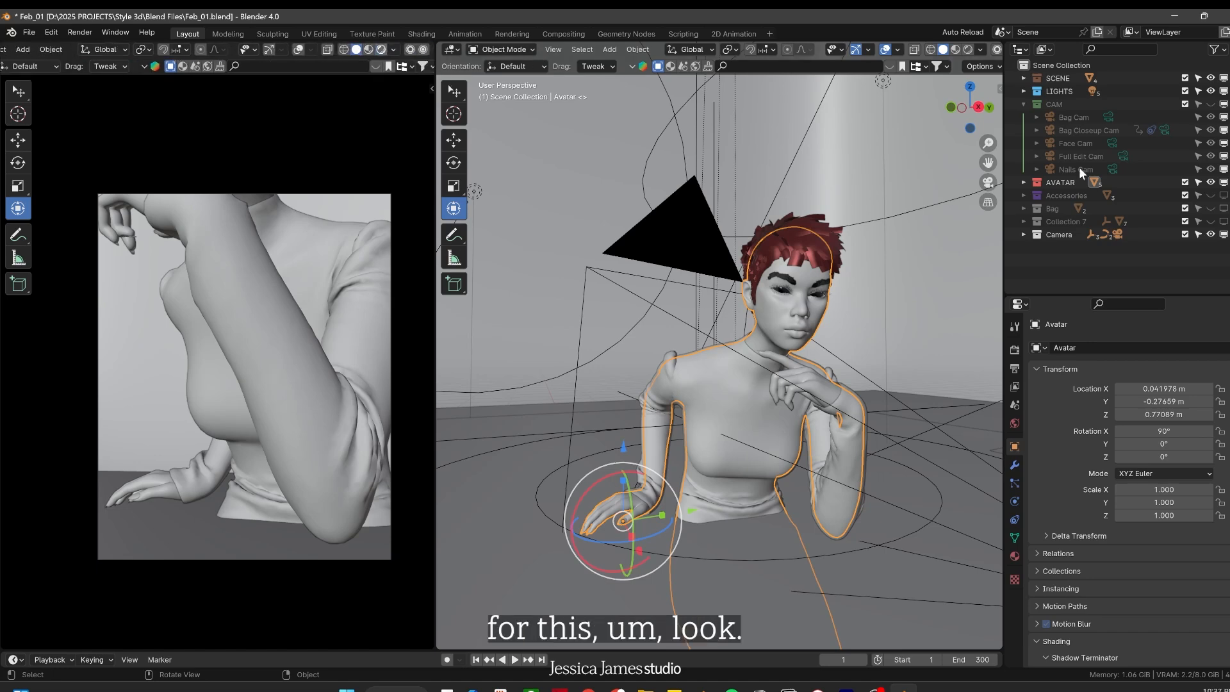
pyautogui.click(1112, 169)
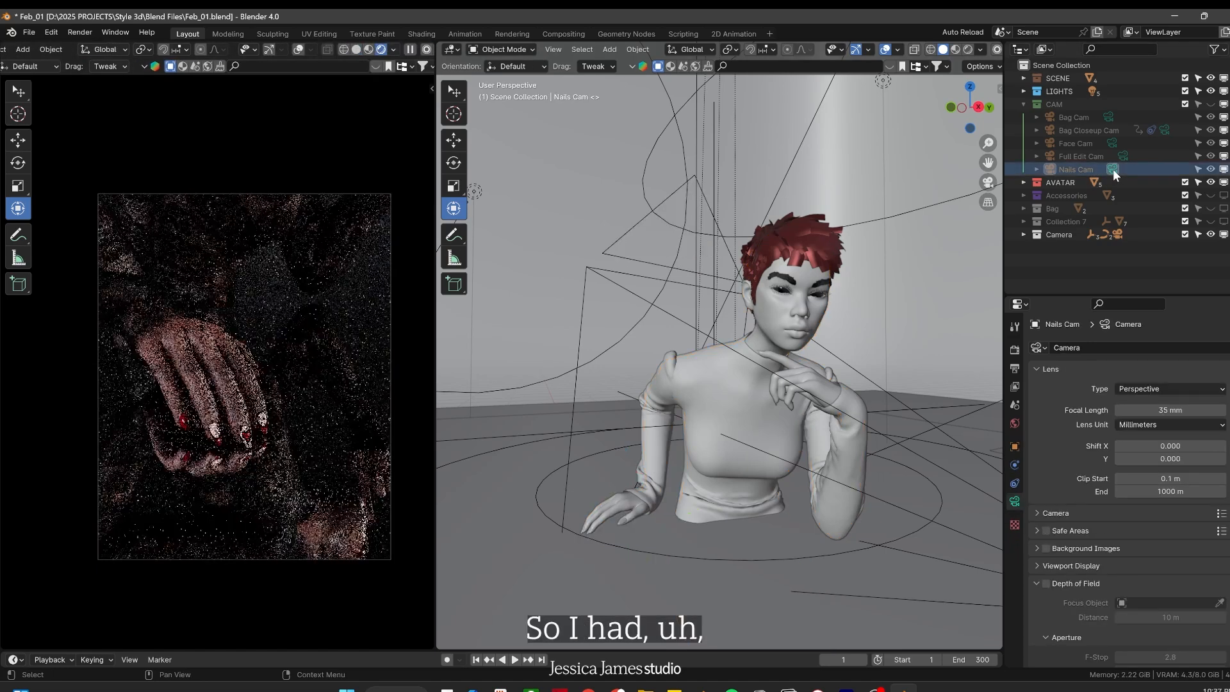
pyautogui.scroll(1, 284, 459)
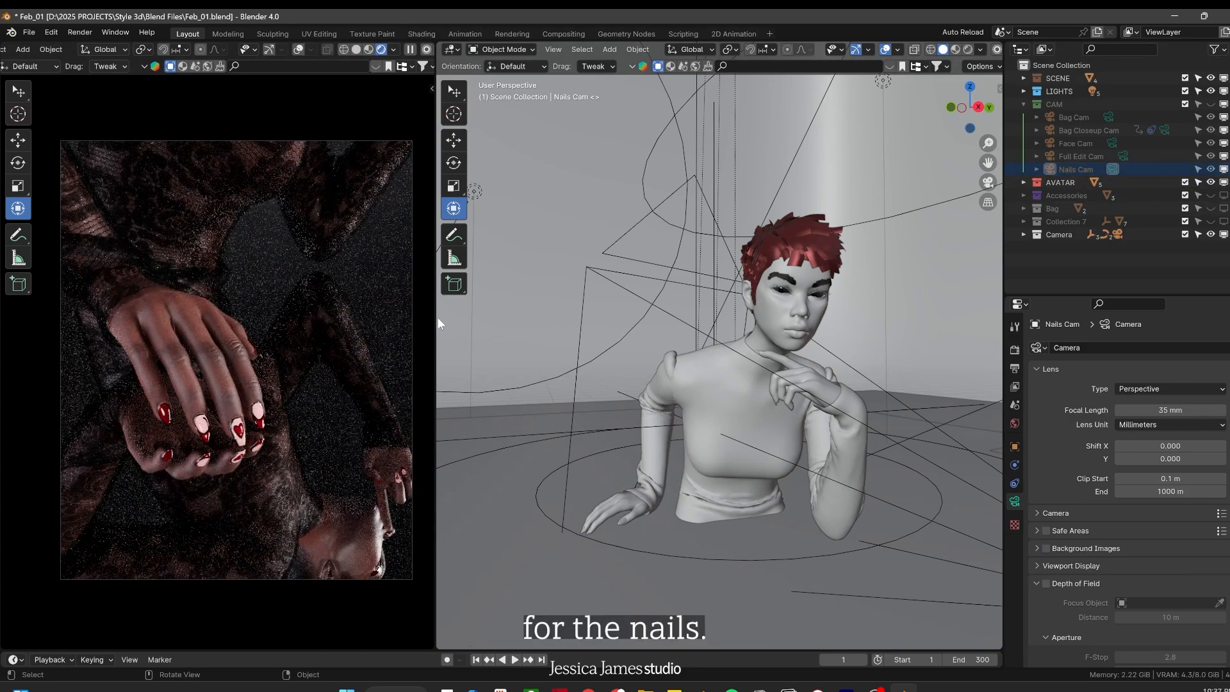
# Widen the camera viewport and preview the rendered avatar through Full Edit Cam and Face Cam, leaving Face Cam active
pyautogui.moveTo(436, 318); pyautogui.dragTo(897, 287)
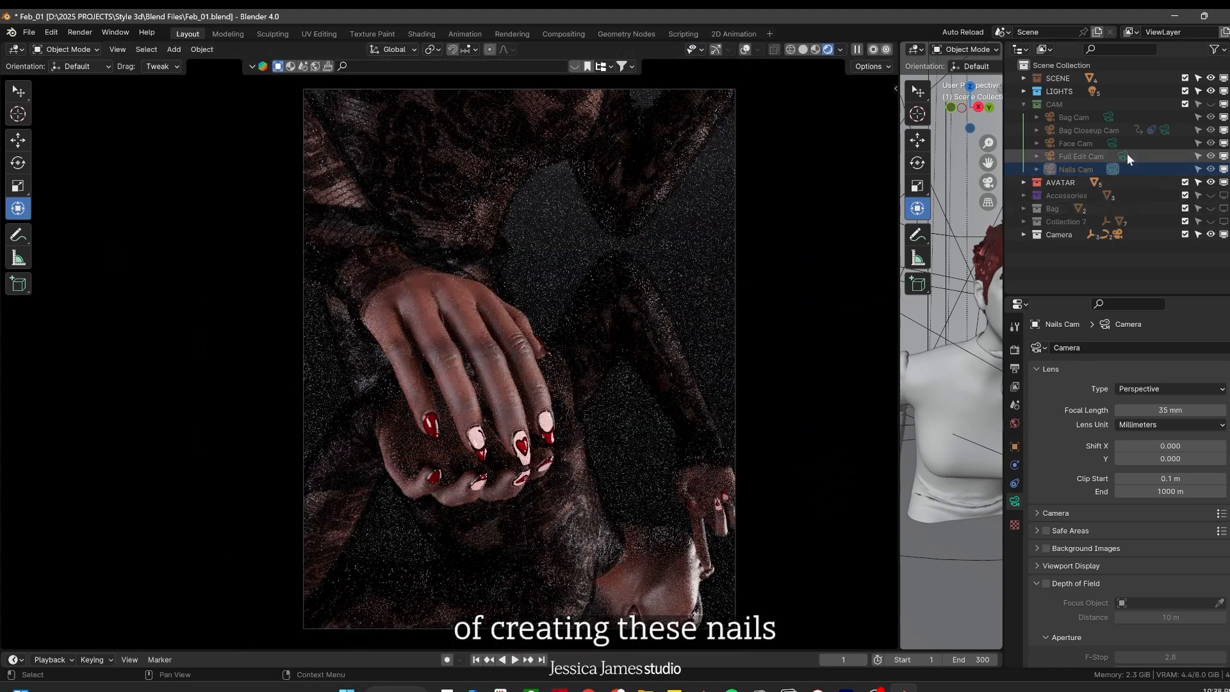
pyautogui.click(1118, 158)
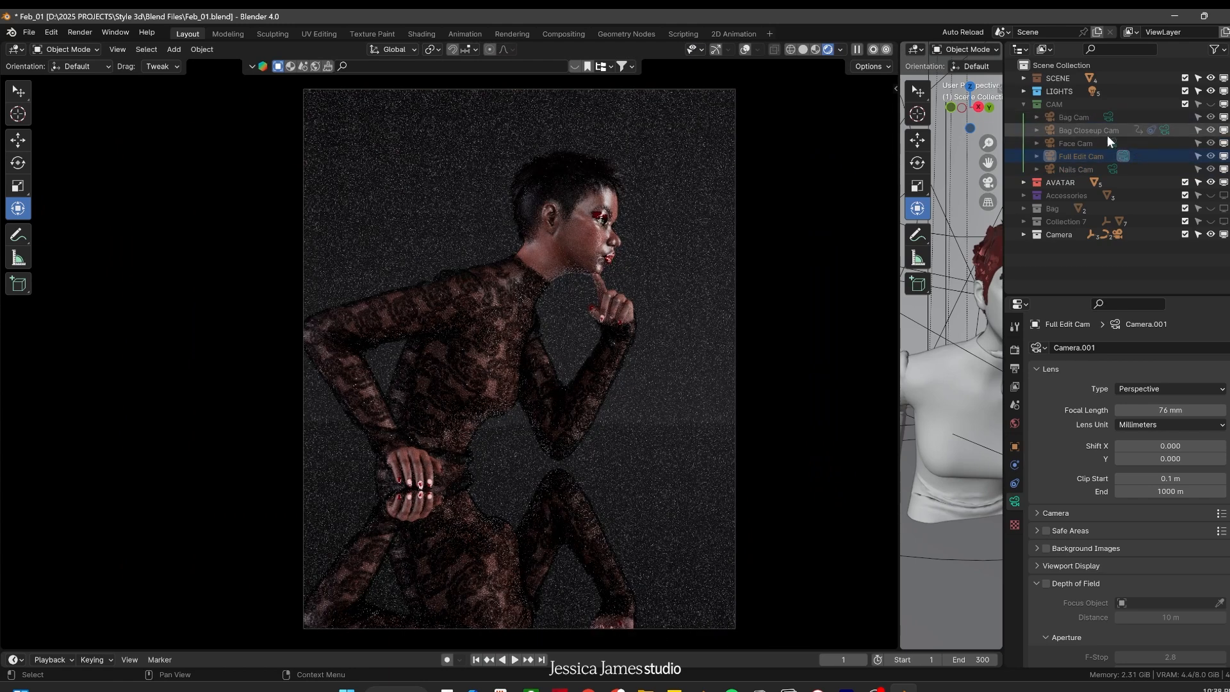
pyautogui.click(1110, 143)
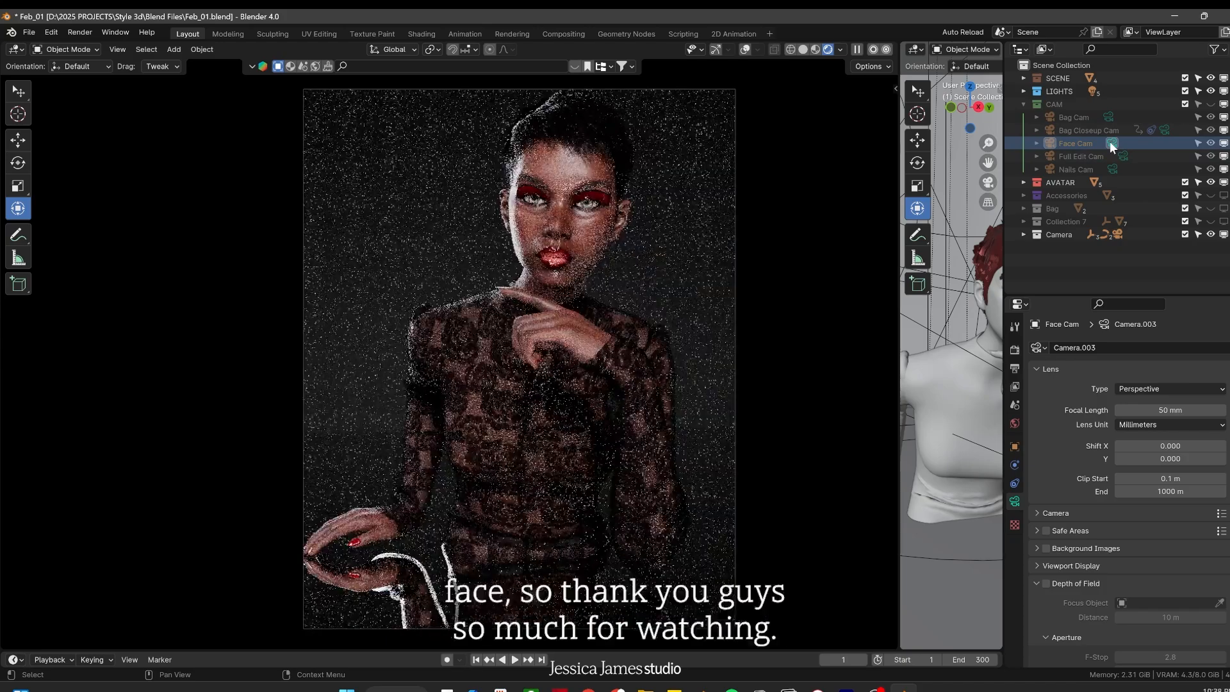